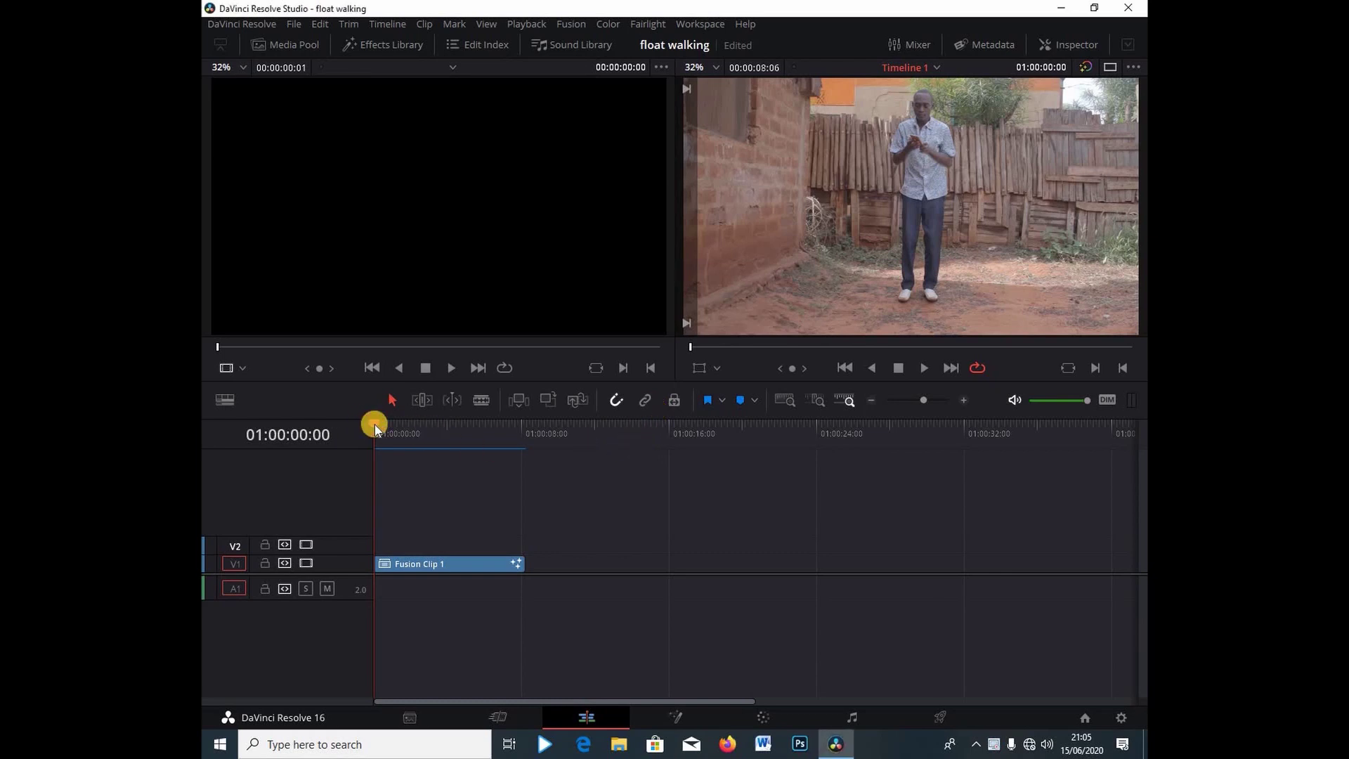
Play back the Fusion Clip 1 example on the timeline and load MVI_8559.MOV from the media pool into the source viewer
{"action": "key", "text": "space"}
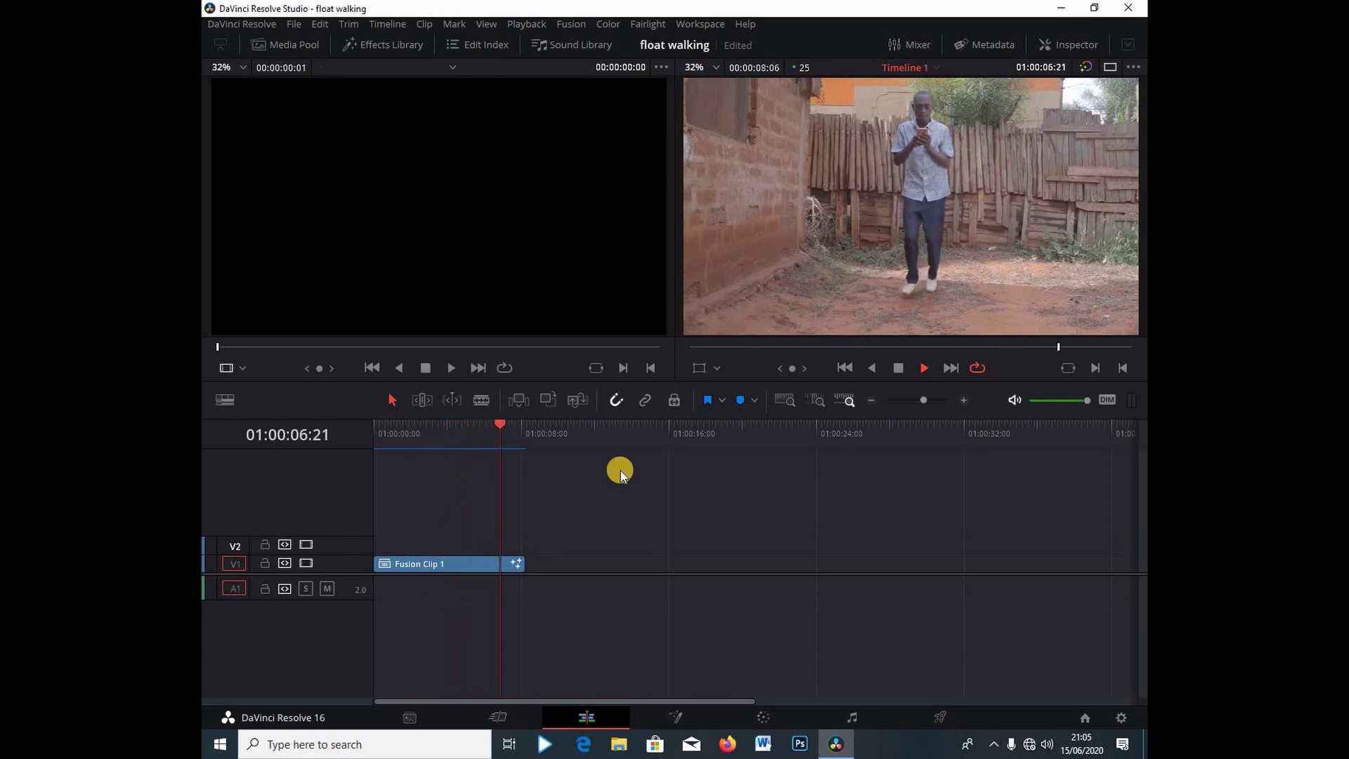
{"action": "left_click", "coordinate": [286, 44]}
{"action": "left_click", "coordinate": [412, 185]}
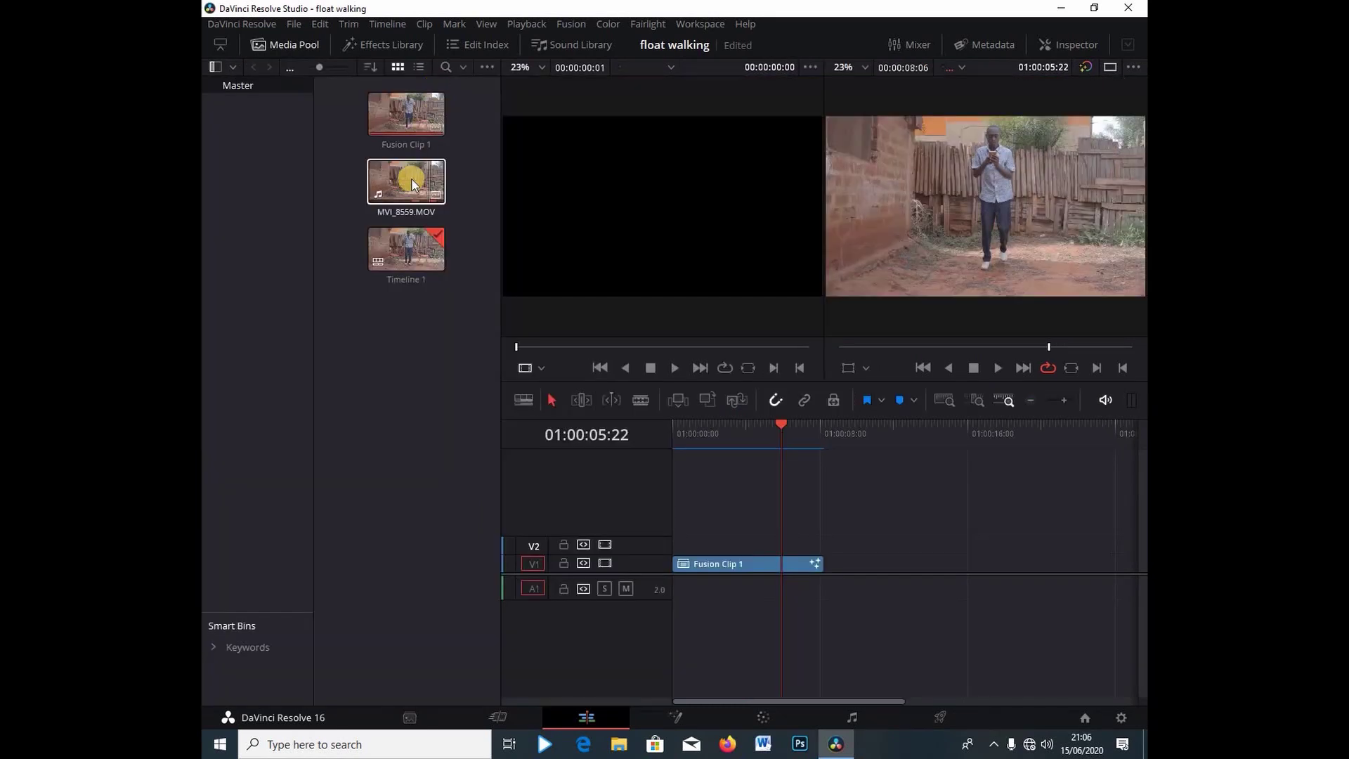
{"action": "left_click", "coordinate": [428, 142]}
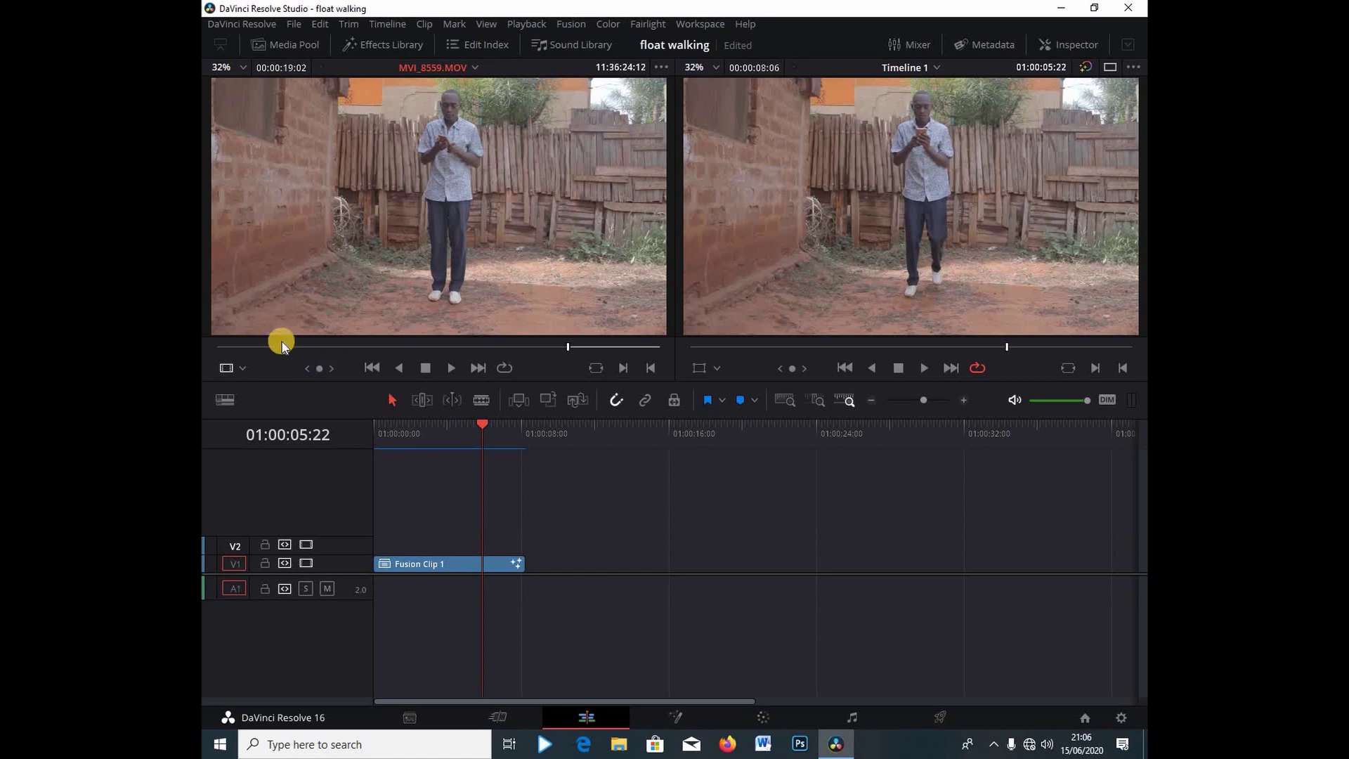
Mark the chair section of MVI_8559.MOV from 11:36:01:20 to 11:36:12:07 and place its video on V1 after Fusion Clip 1
{"action": "left_click", "coordinate": [456, 348]}
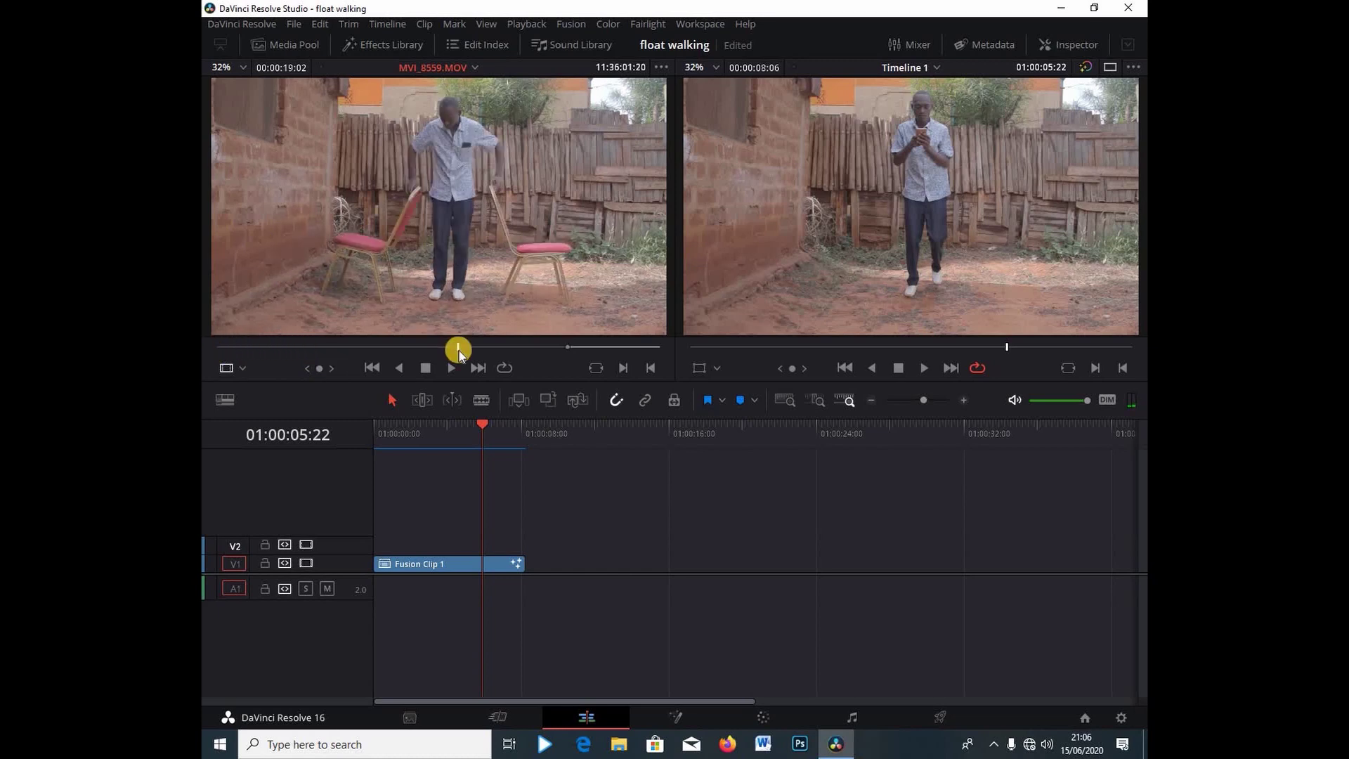
{"action": "key", "text": "space"}
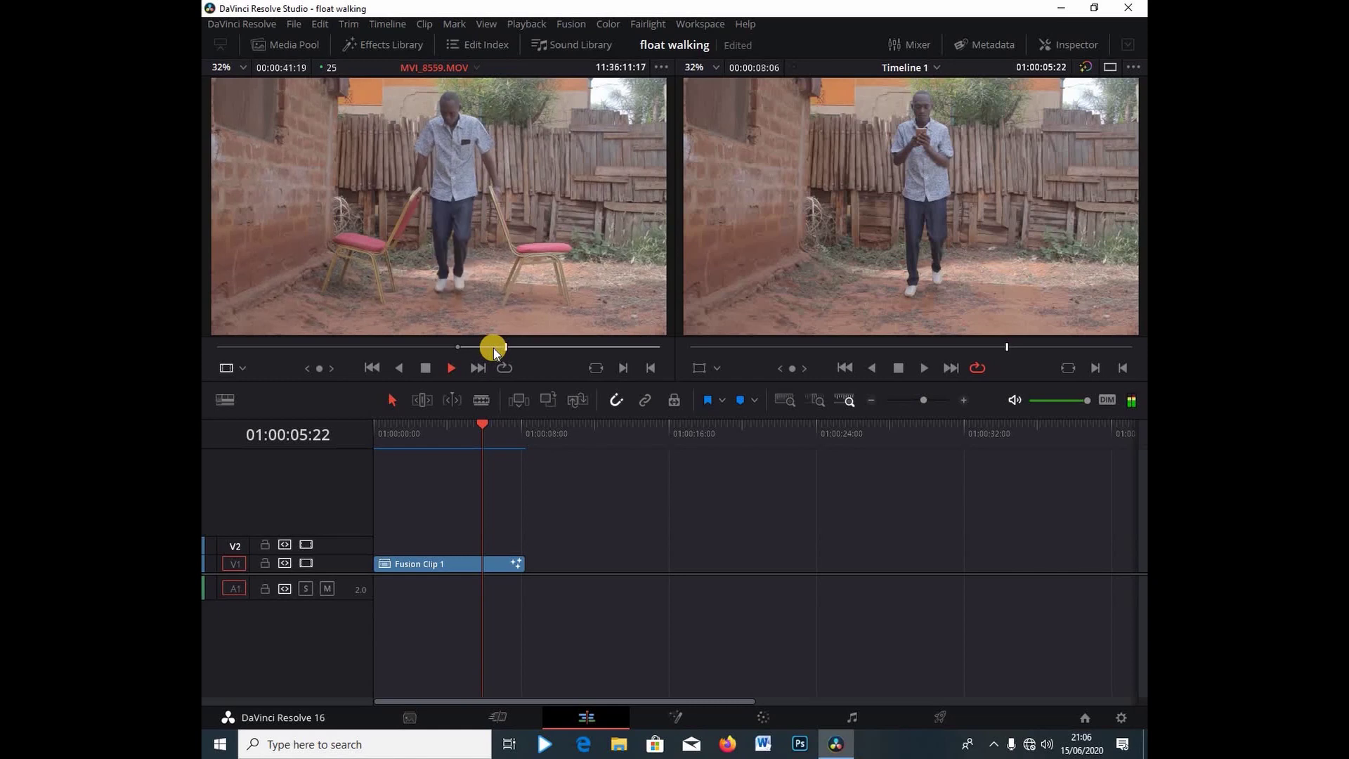
{"action": "key", "text": "o"}
{"action": "key", "text": "space"}
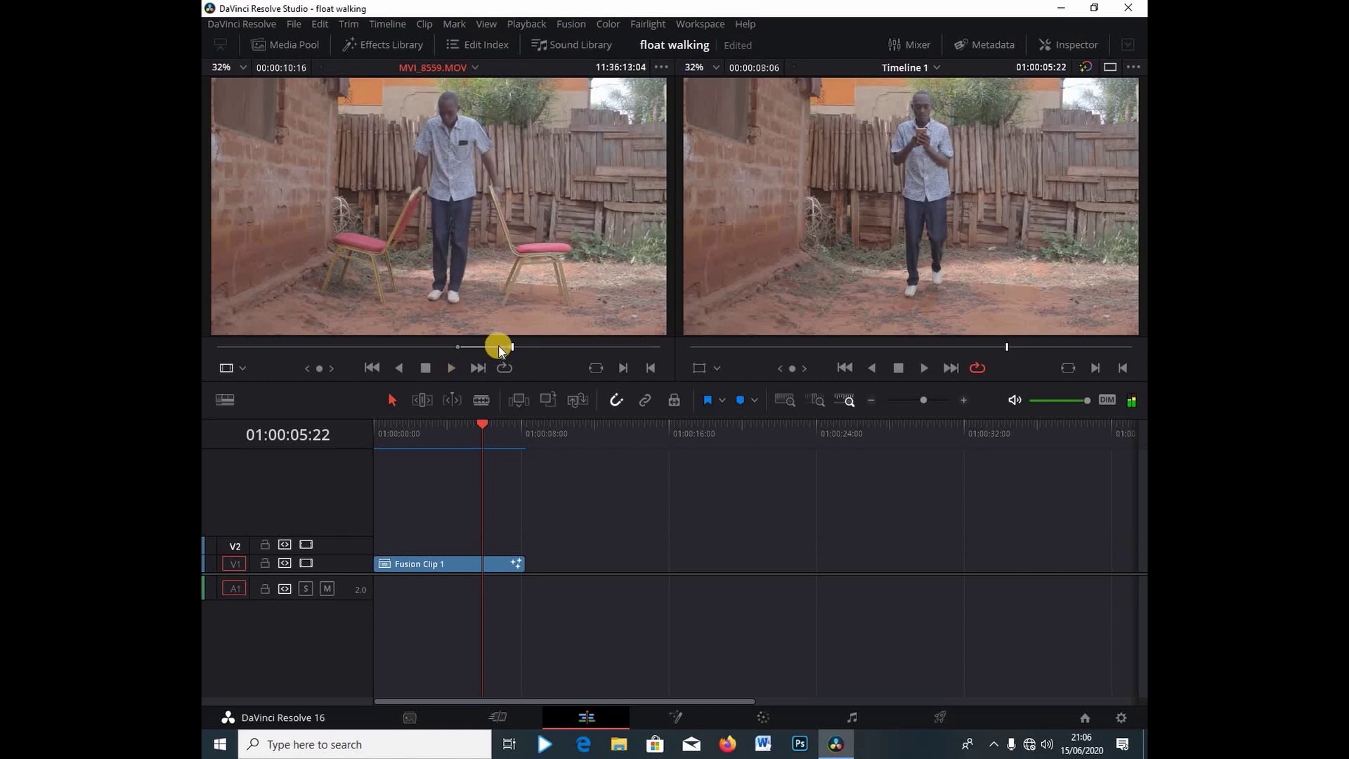
{"action": "left_click_drag", "start_coordinate": [508, 348], "coordinate": [509, 350]}
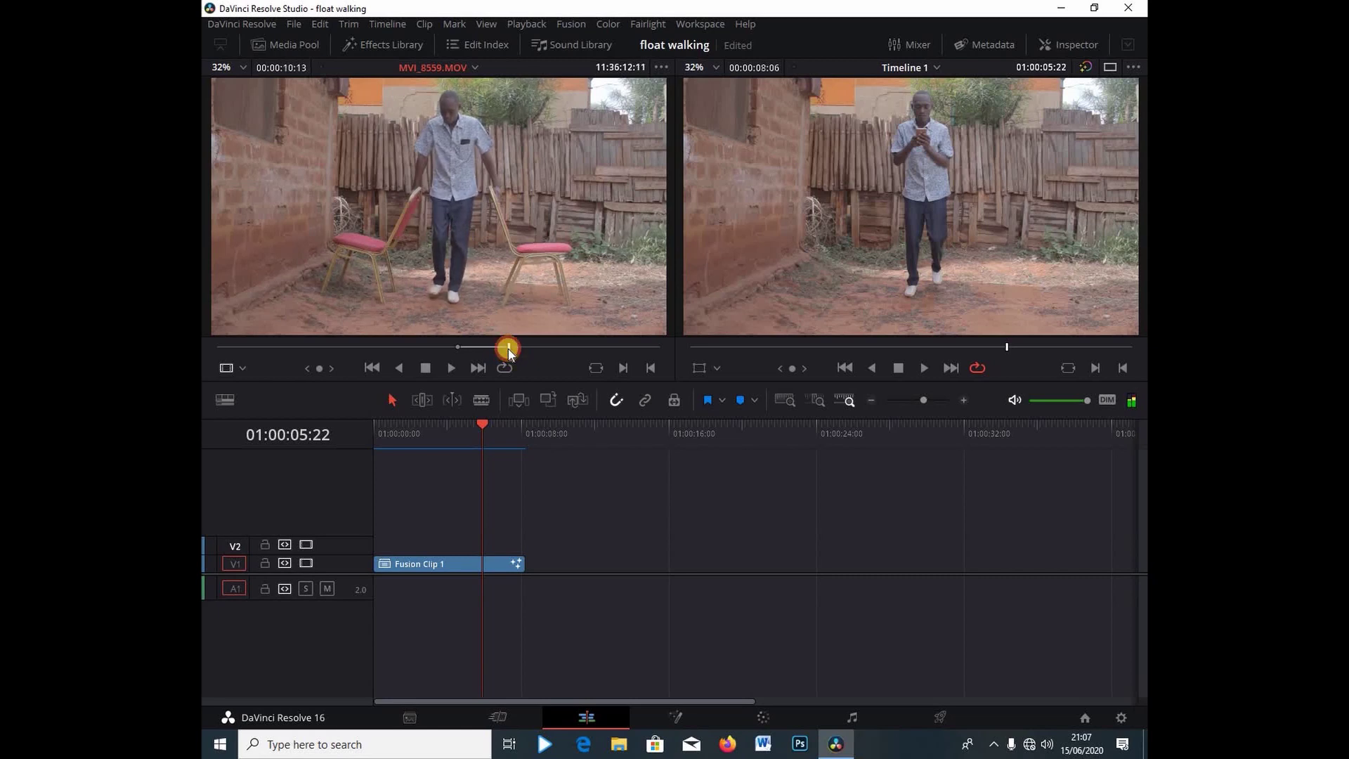
{"action": "left_click_drag", "start_coordinate": [412, 314], "coordinate": [562, 569]}
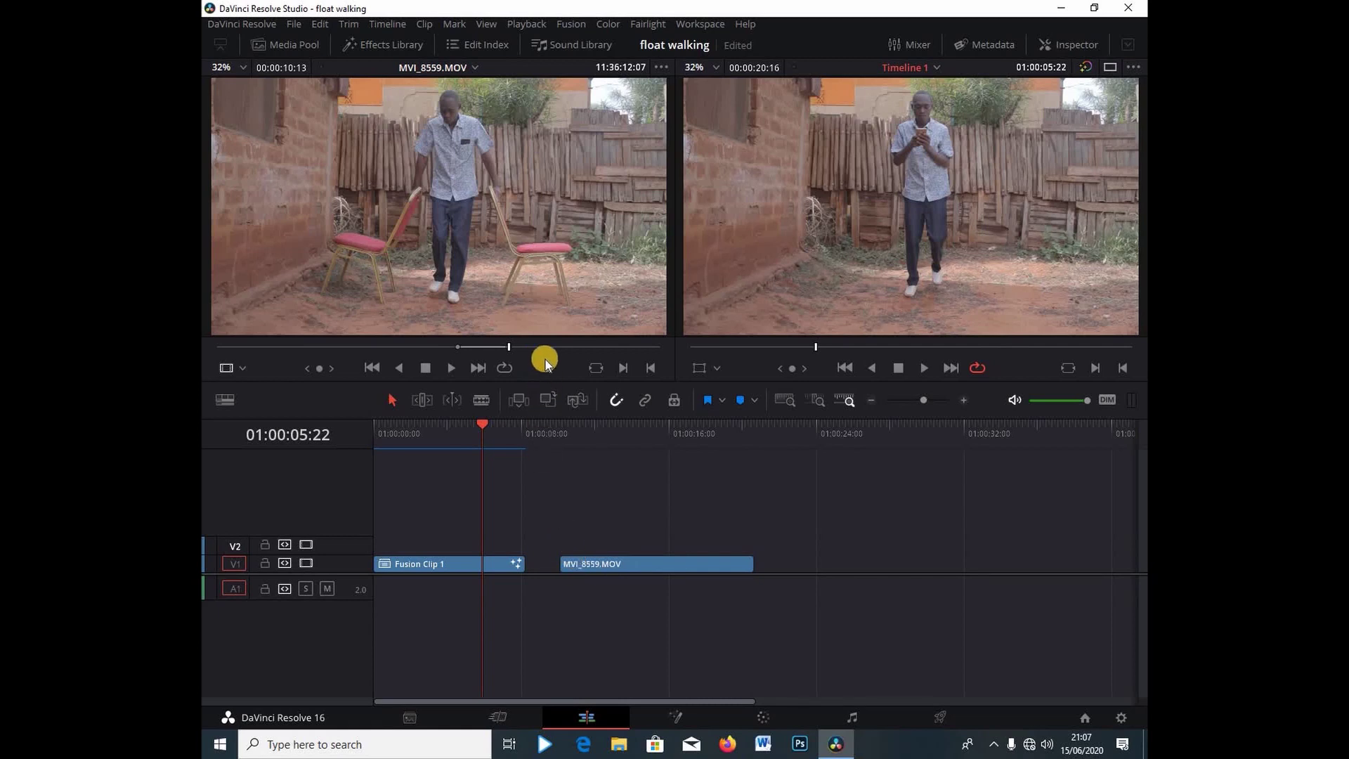
Place the standing section of MVI_8559.MOV from about 11:36:25:21 on V2 above the chair clip and trim it to the same end
{"action": "left_click_drag", "start_coordinate": [517, 348], "coordinate": [571, 353]}
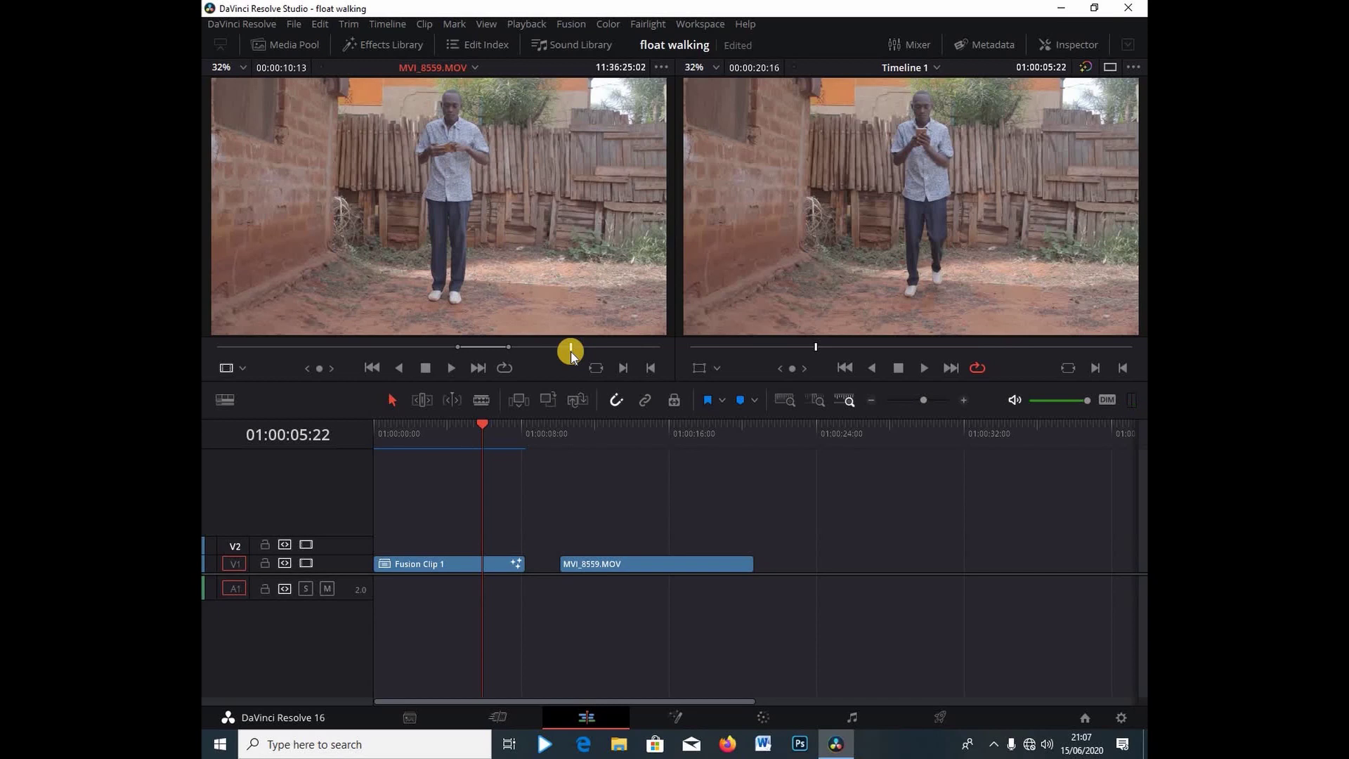
{"action": "left_click_drag", "start_coordinate": [574, 352], "coordinate": [574, 352]}
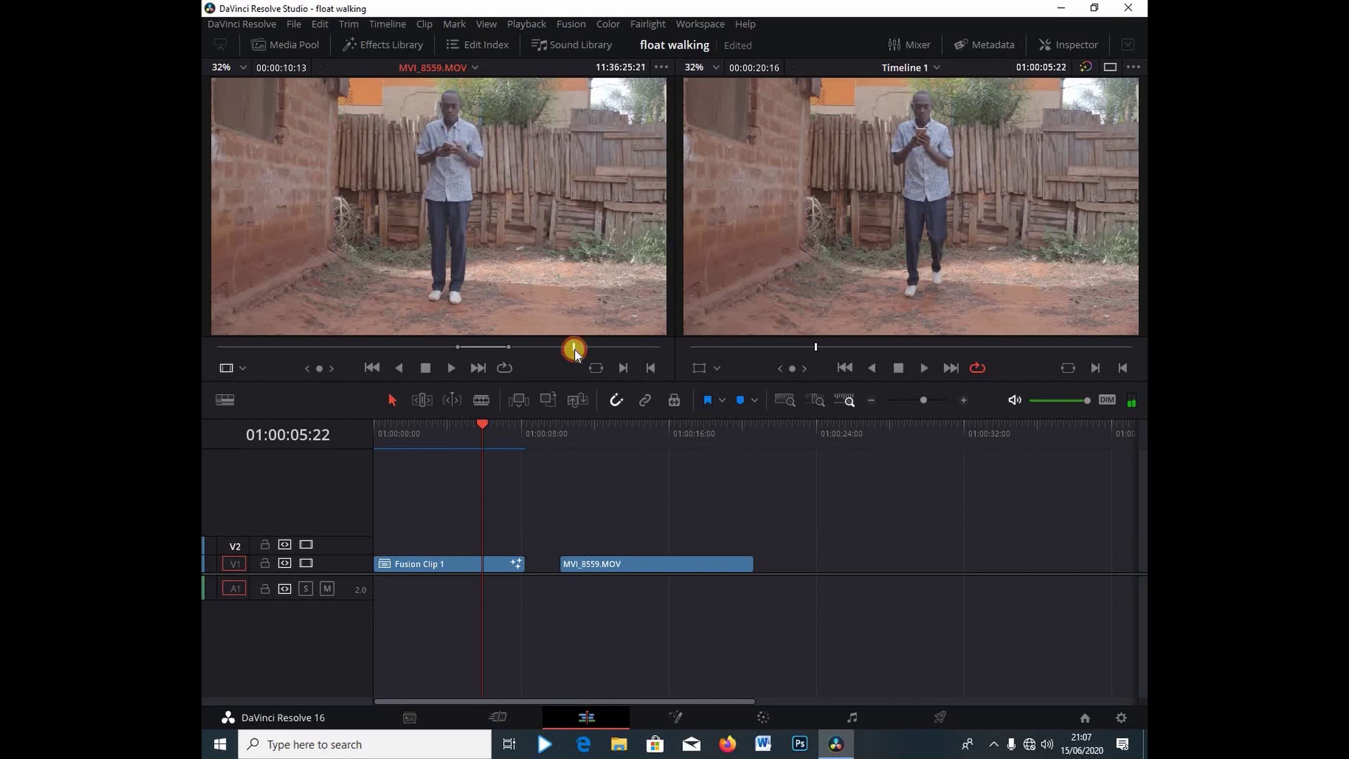
{"action": "key", "text": "space"}
{"action": "key", "text": "space"}
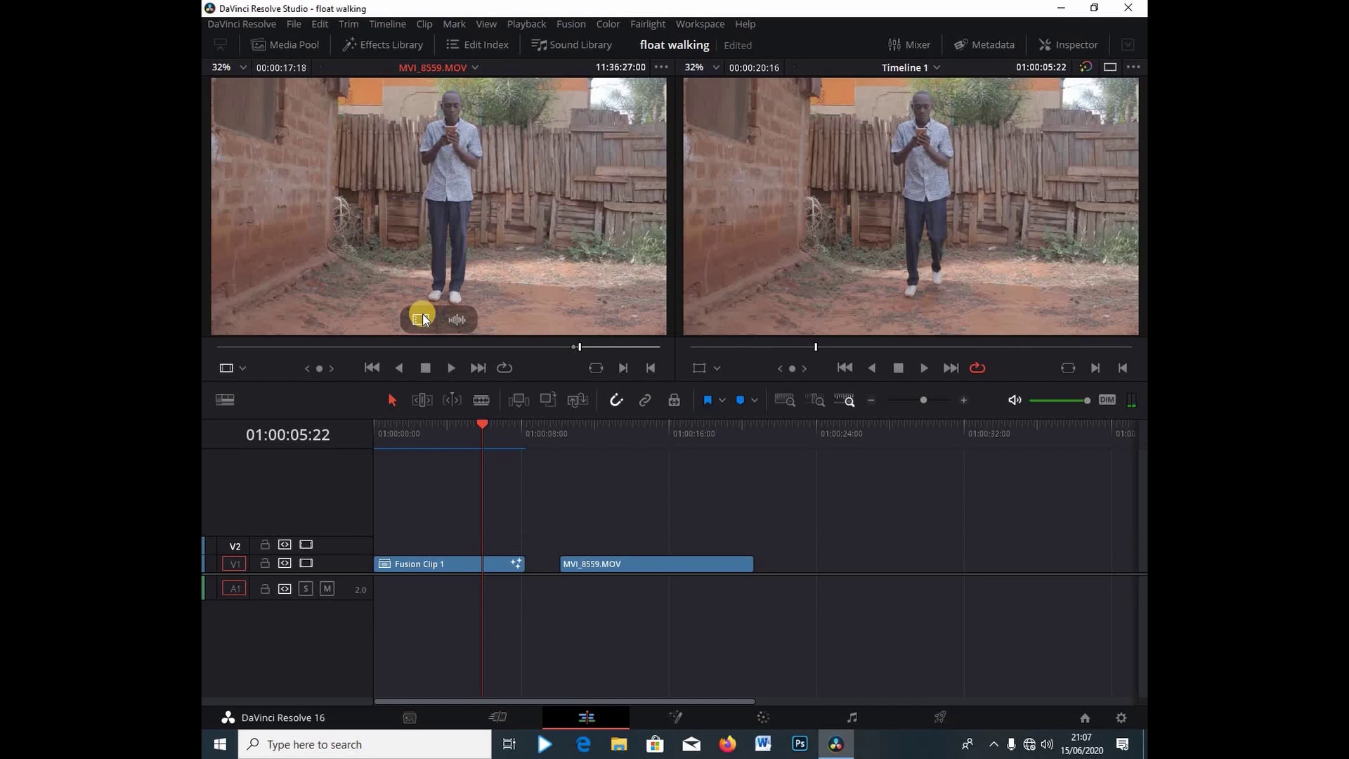
{"action": "left_click_drag", "start_coordinate": [422, 318], "coordinate": [562, 541]}
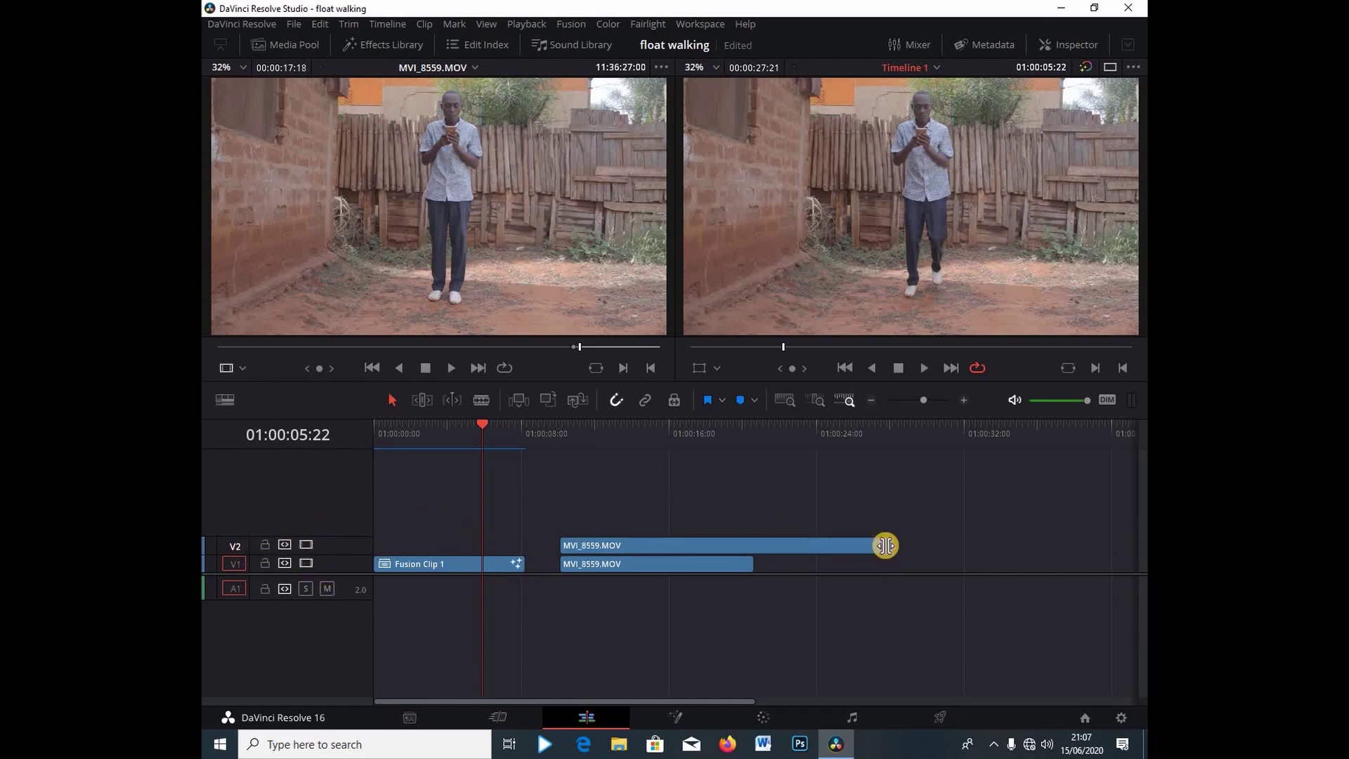
{"action": "left_click_drag", "start_coordinate": [885, 545], "coordinate": [680, 523]}
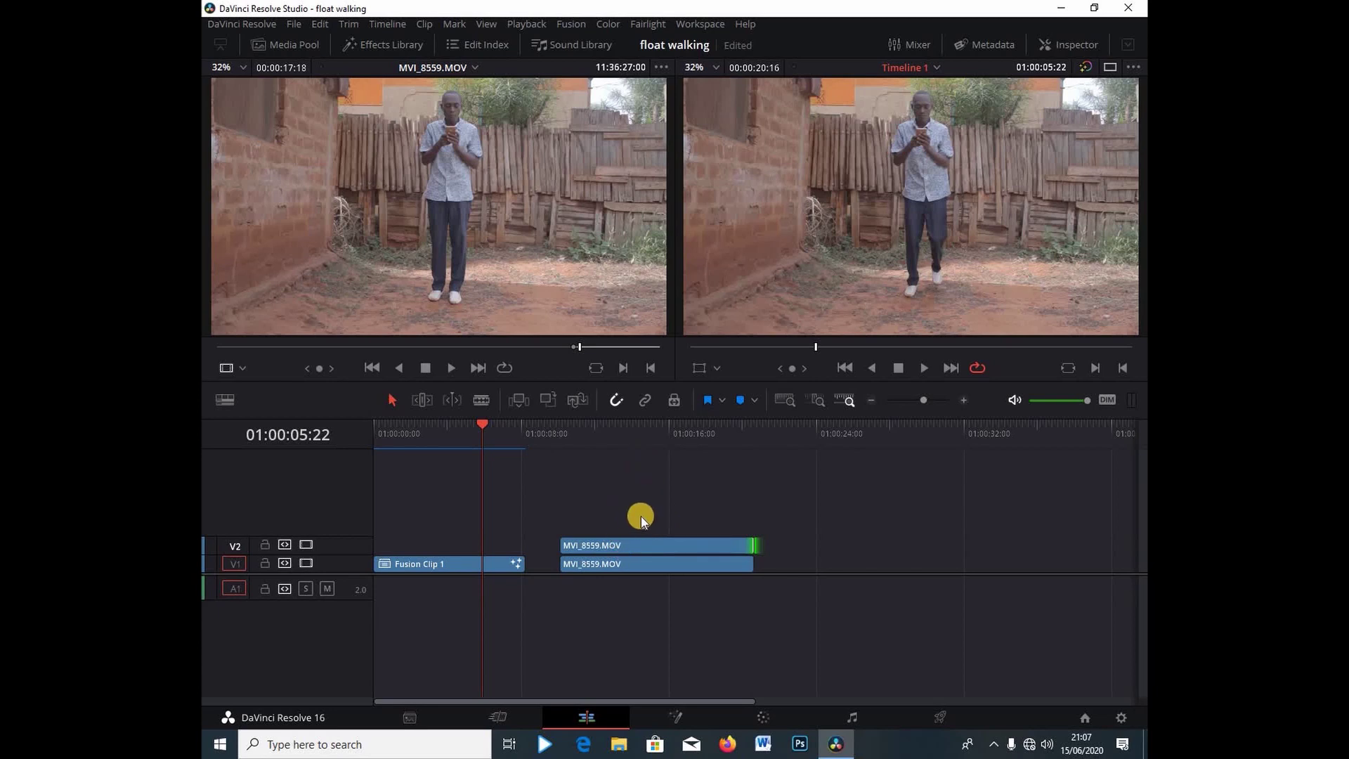
Combine the two stacked MVI_8559.MOV clips on V1 and V2 into a new Fusion clip
{"action": "left_click", "coordinate": [639, 559]}
{"action": "left_click_drag", "start_coordinate": [651, 516], "coordinate": [635, 572]}
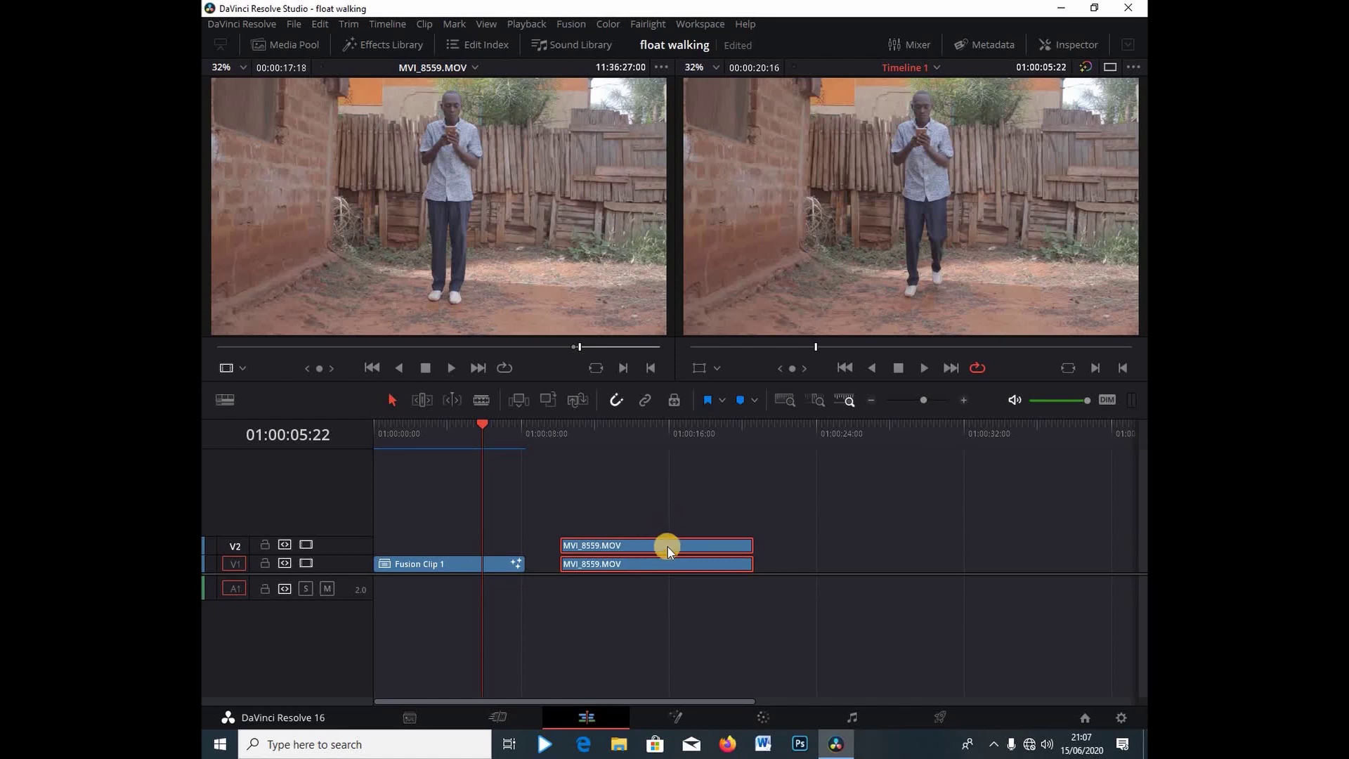
{"action": "right_click", "coordinate": [668, 542]}
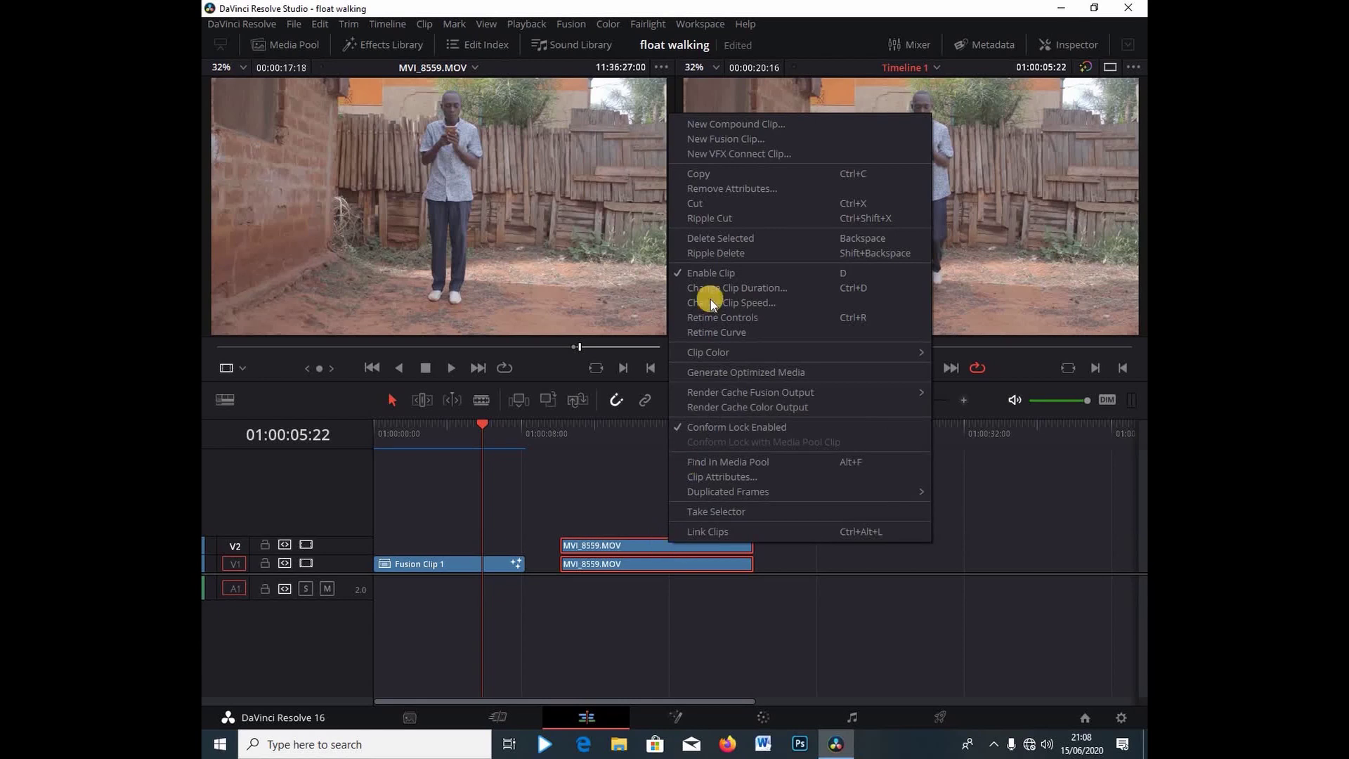
{"action": "left_click", "coordinate": [759, 138]}
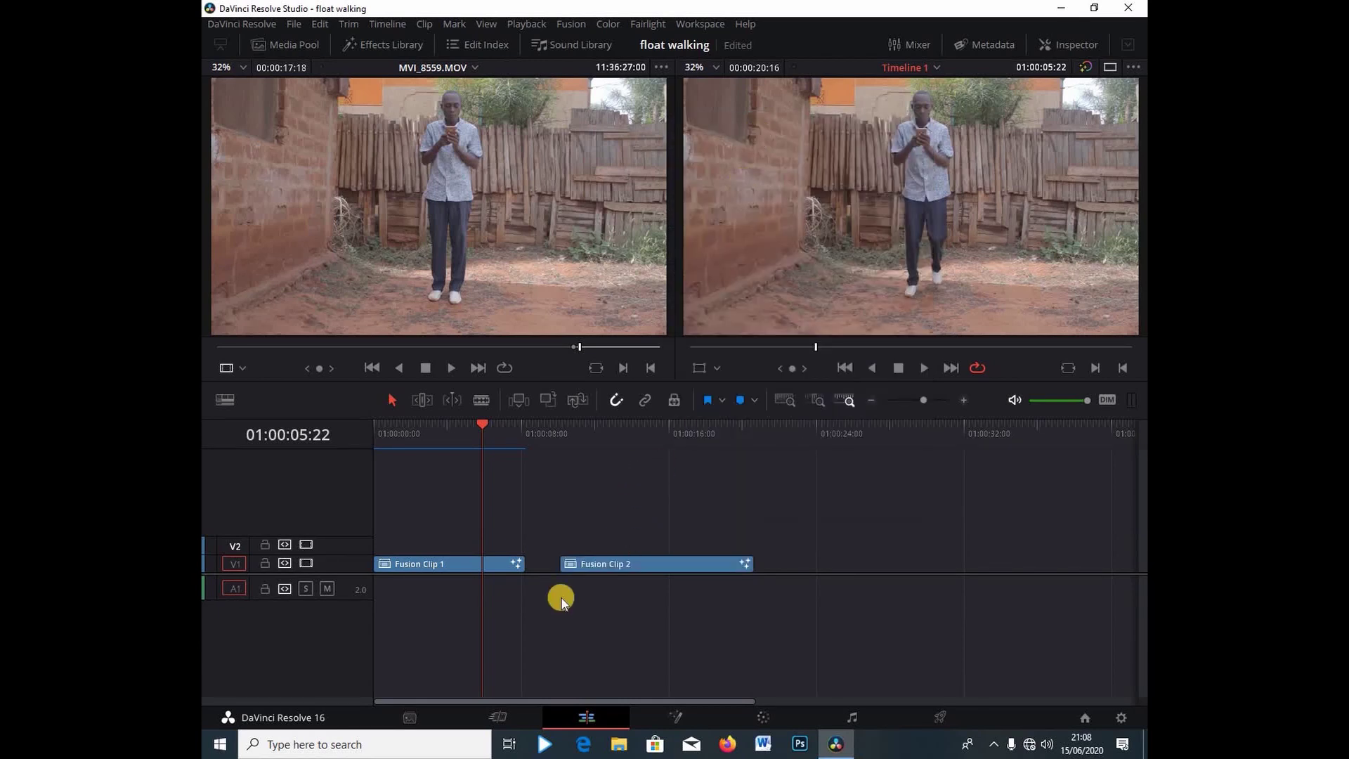
Open Fusion Clip 2 on the Fusion page and move the Merge1 node farther away from the two MediaIn nodes
{"action": "left_click", "coordinate": [566, 428]}
{"action": "left_click", "coordinate": [610, 566]}
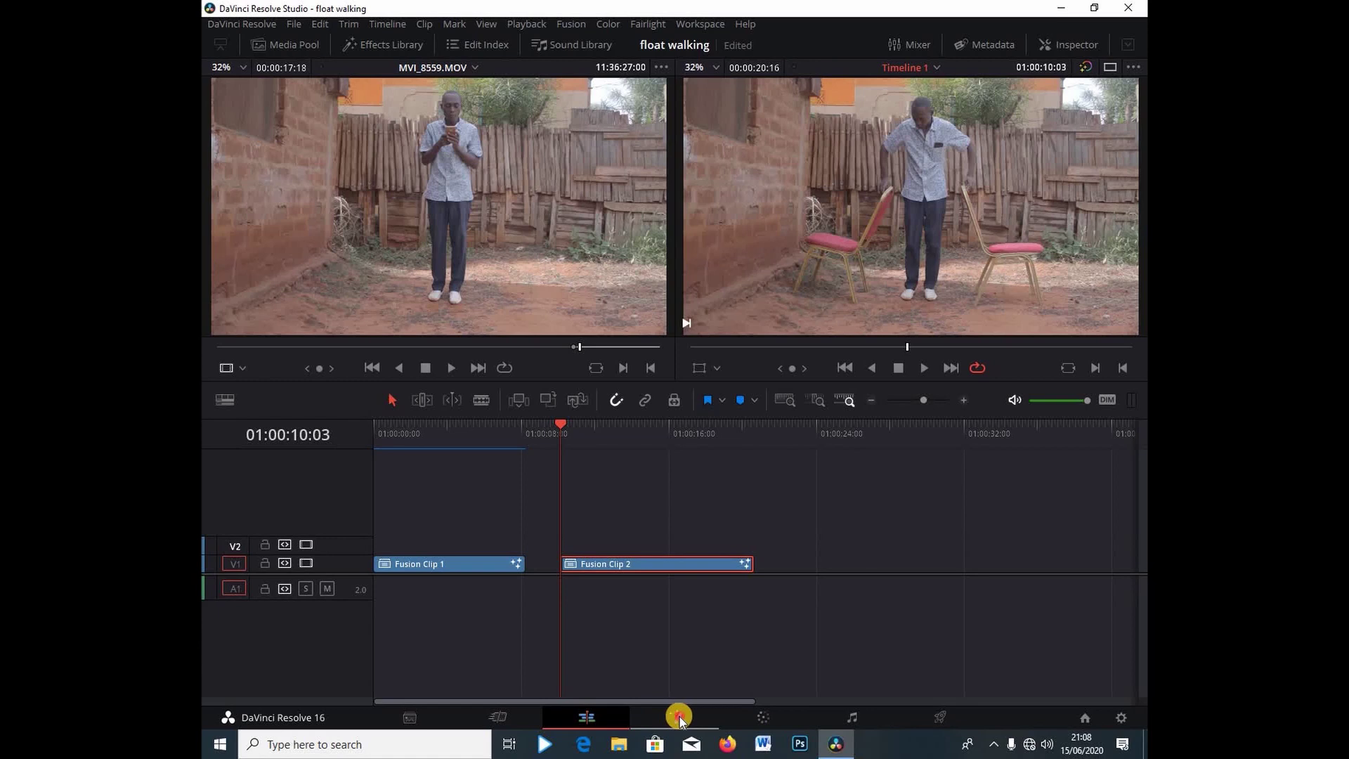
{"action": "left_click", "coordinate": [678, 717]}
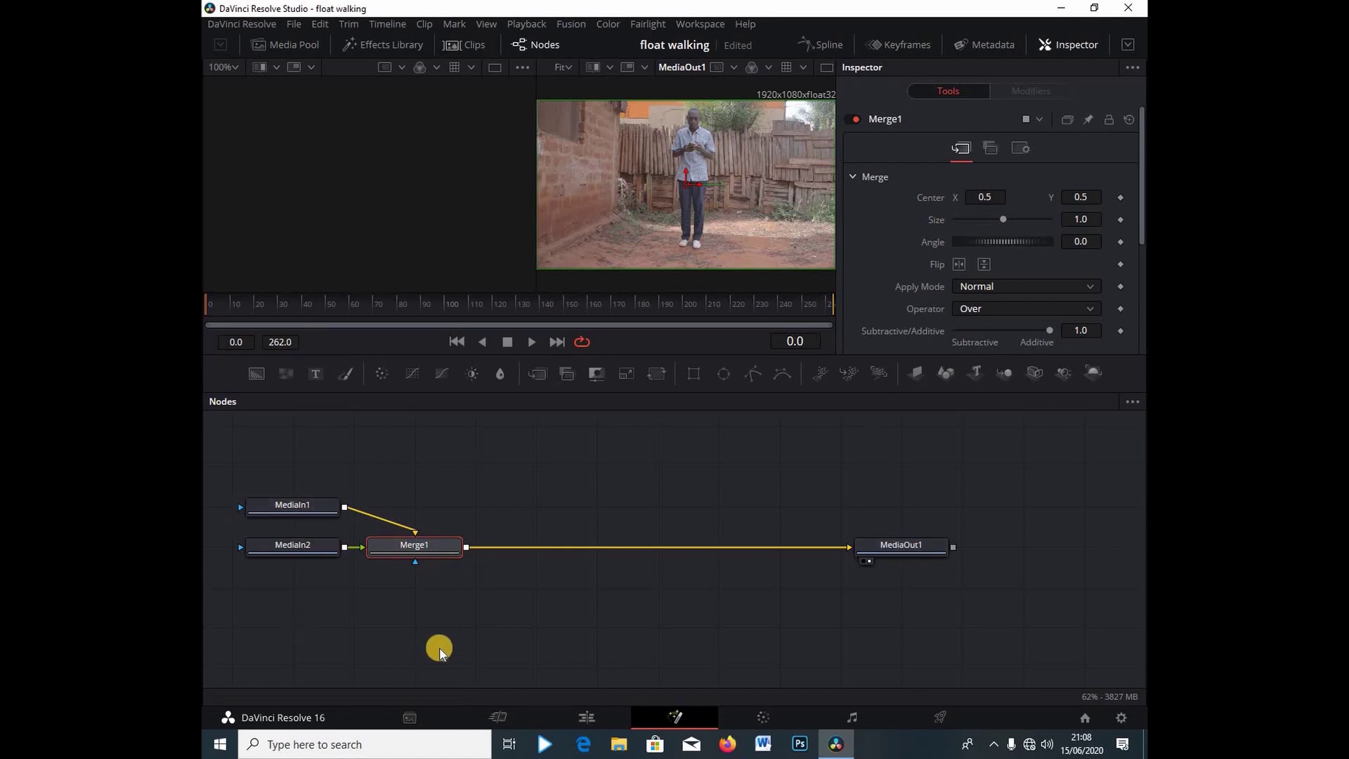
{"action": "left_click_drag", "start_coordinate": [432, 549], "coordinate": [558, 562]}
{"action": "left_click_drag", "start_coordinate": [386, 545], "coordinate": [533, 544]}
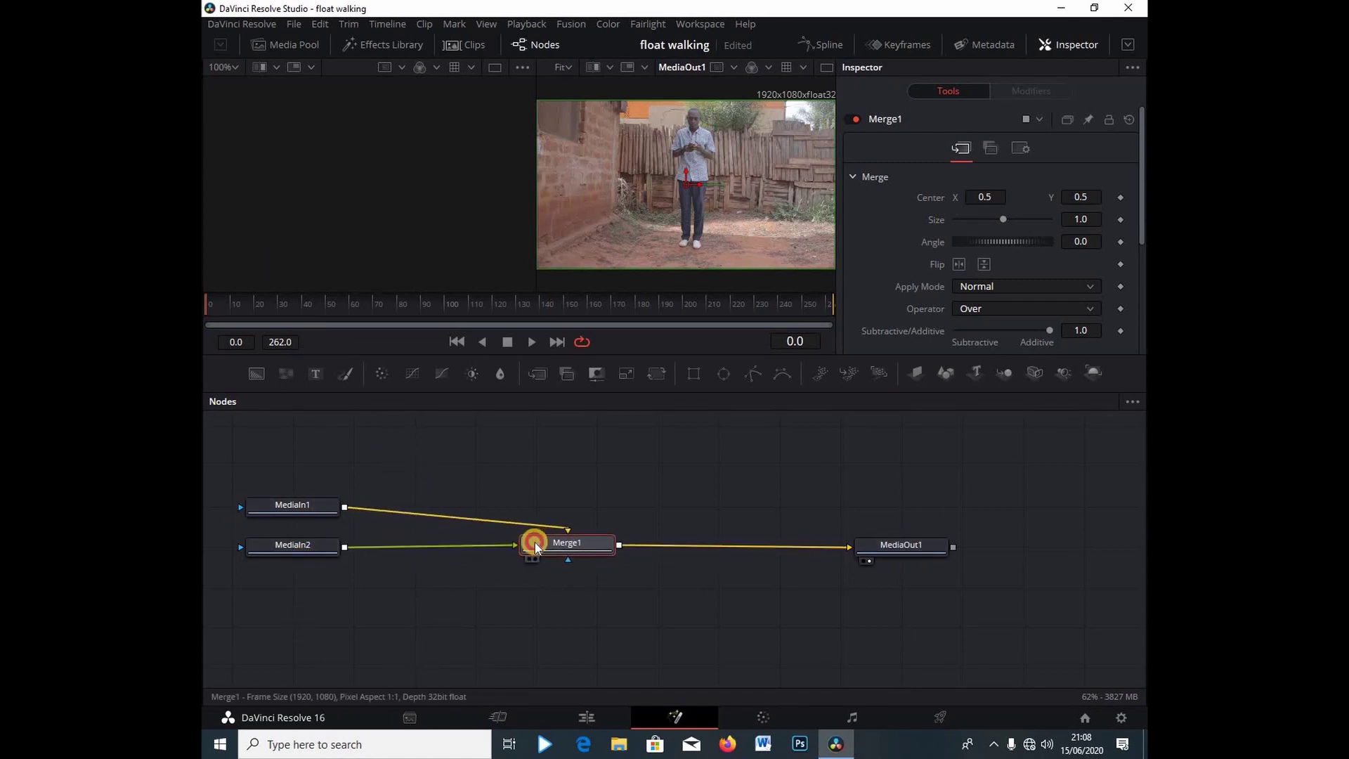
Show MediaIn1 in the first viewer and MediaIn2 in the second viewer
{"action": "left_click", "coordinate": [288, 511]}
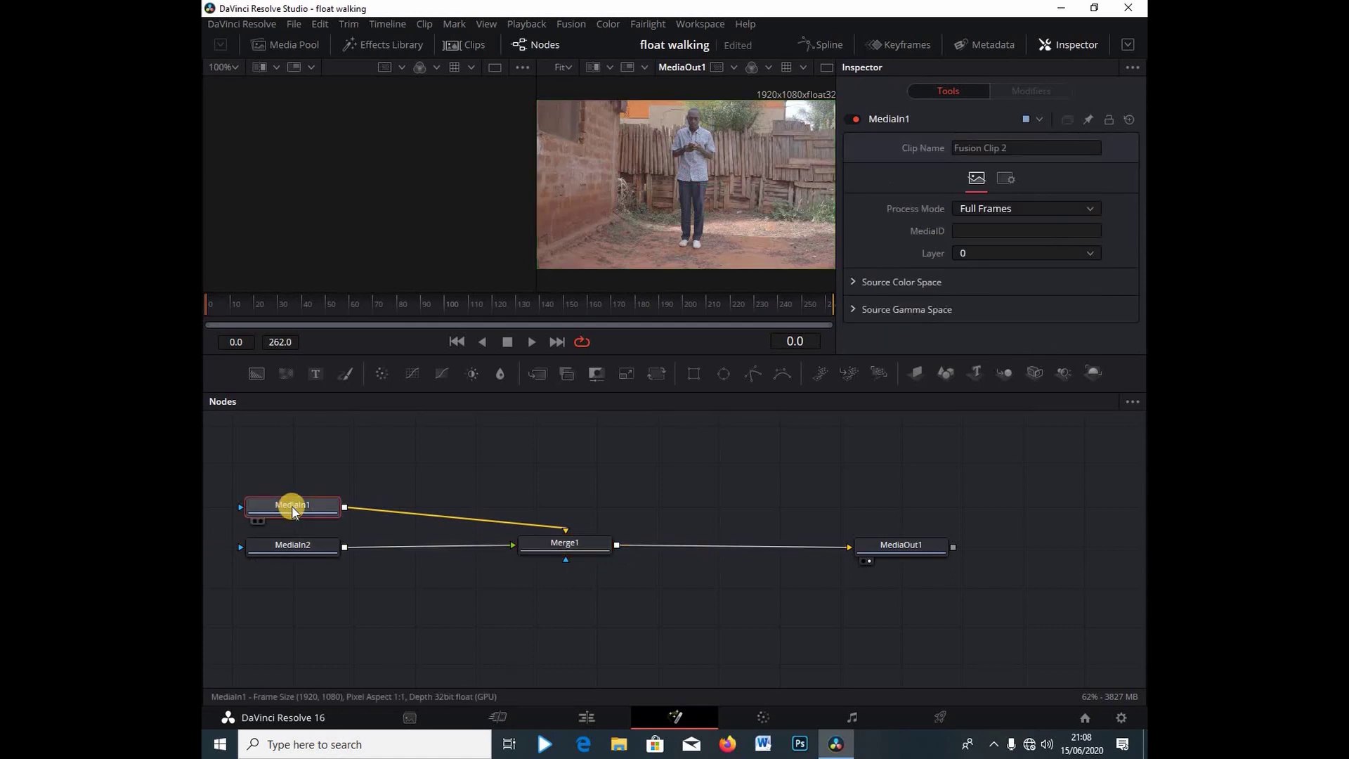
{"action": "key", "text": "1"}
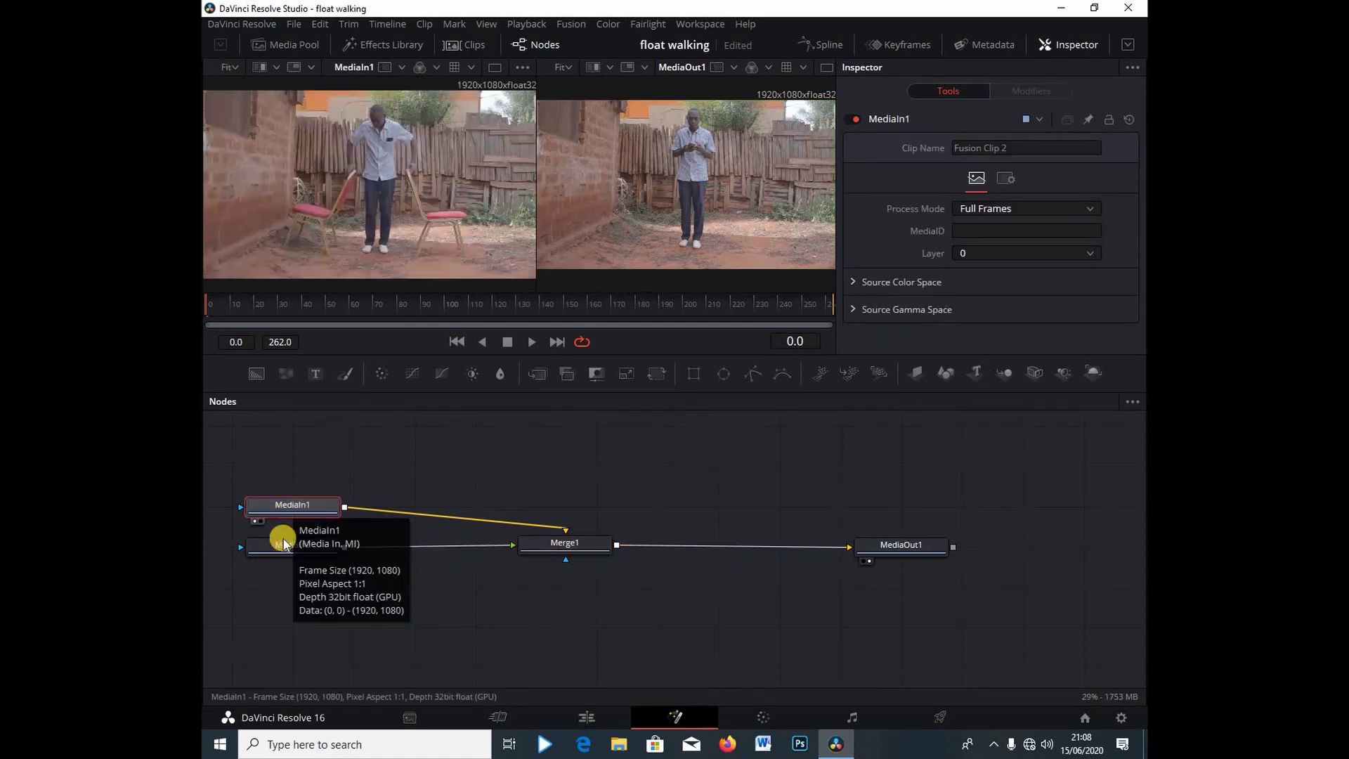
{"action": "left_click", "coordinate": [292, 547]}
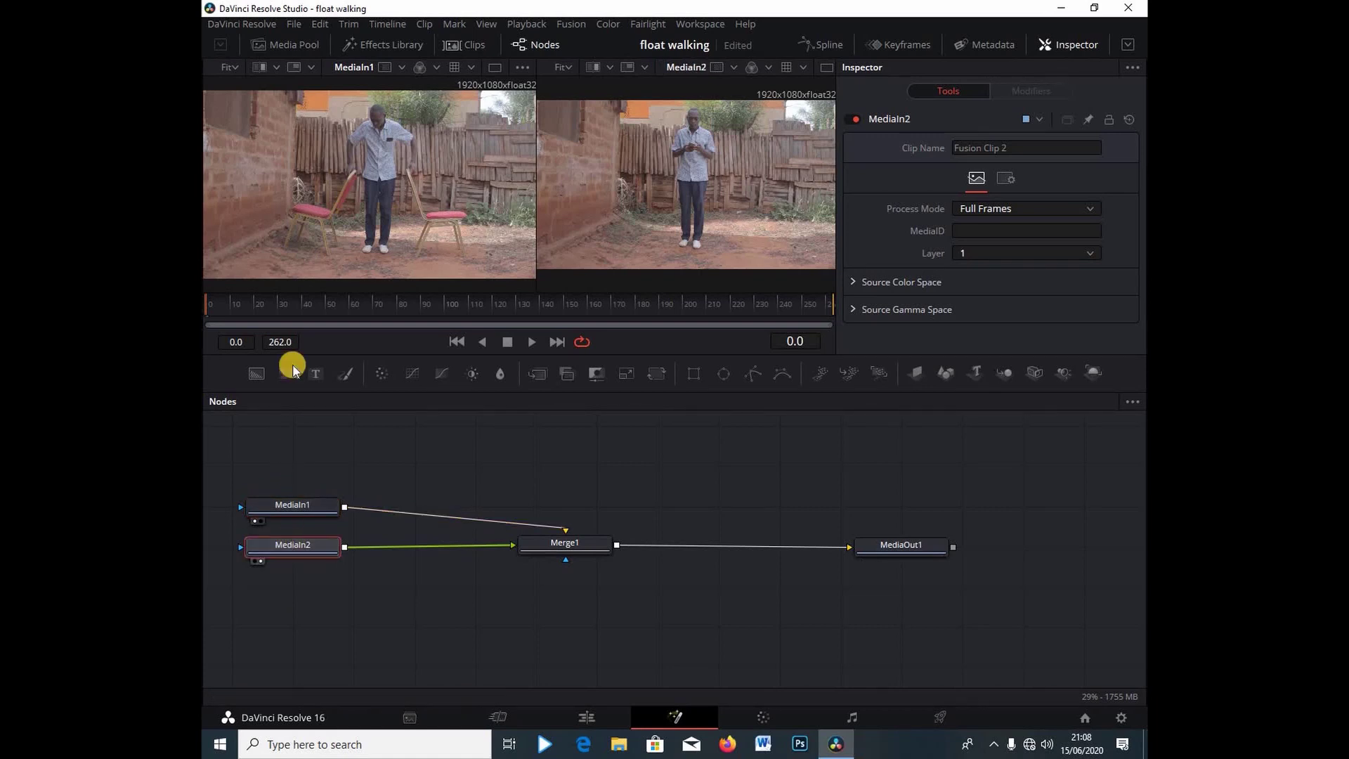
Rename the MediaIn1 node as floatingclip
{"action": "left_click", "coordinate": [291, 506]}
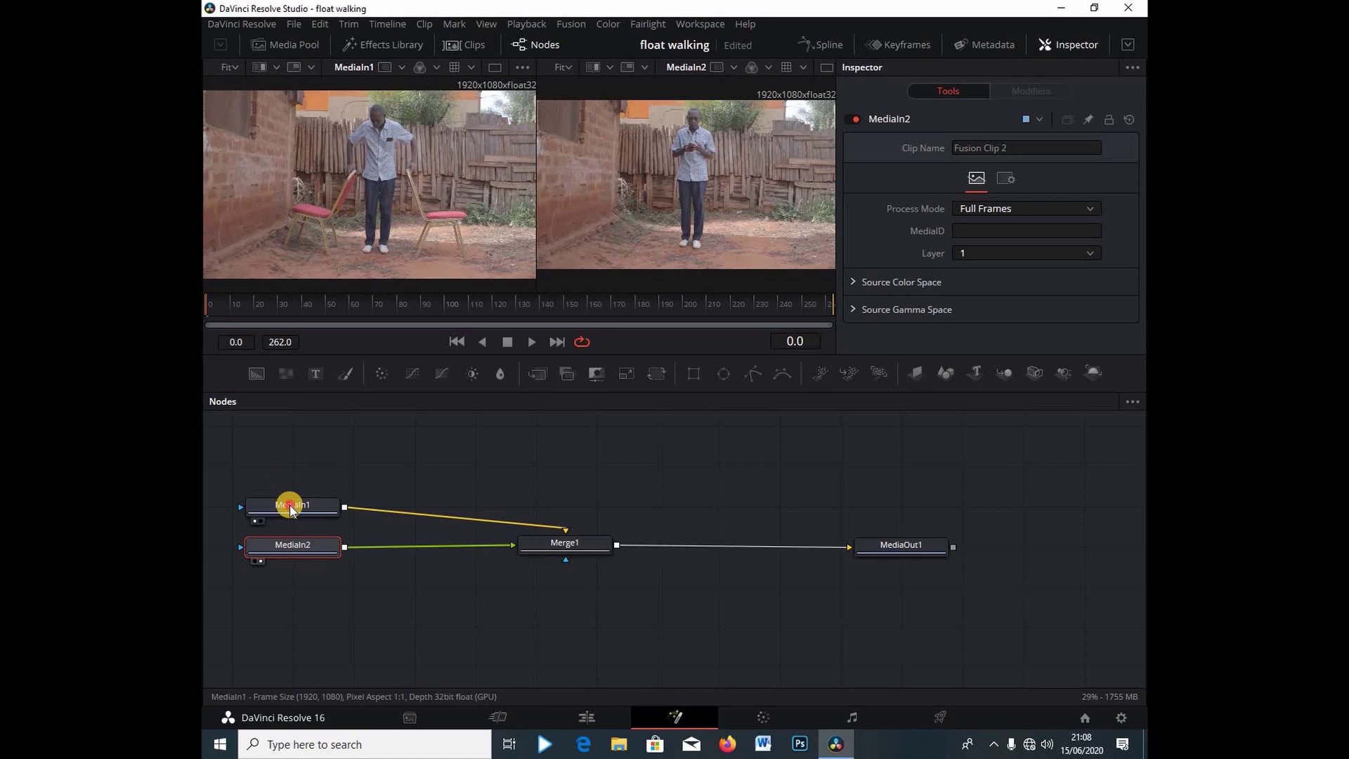
{"action": "left_click", "coordinate": [291, 506]}
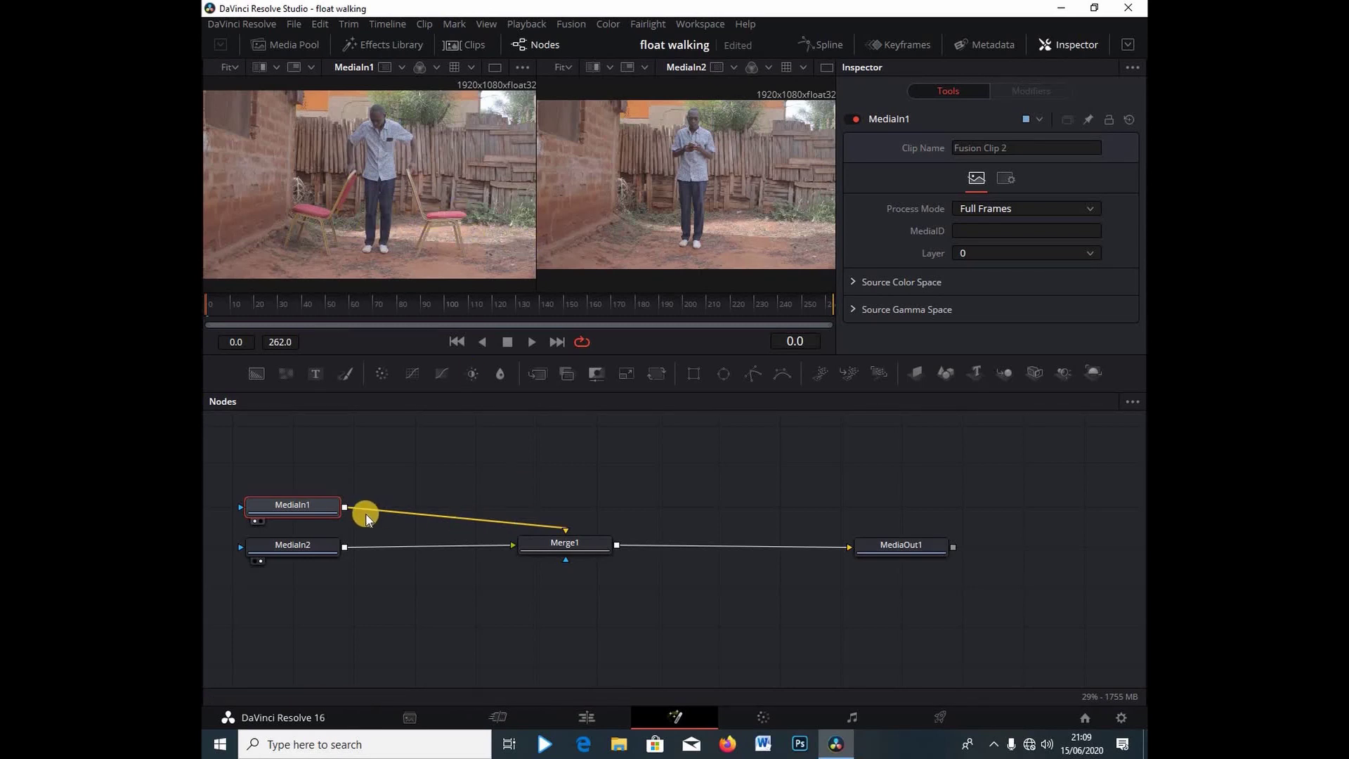
{"action": "key", "text": "F2"}
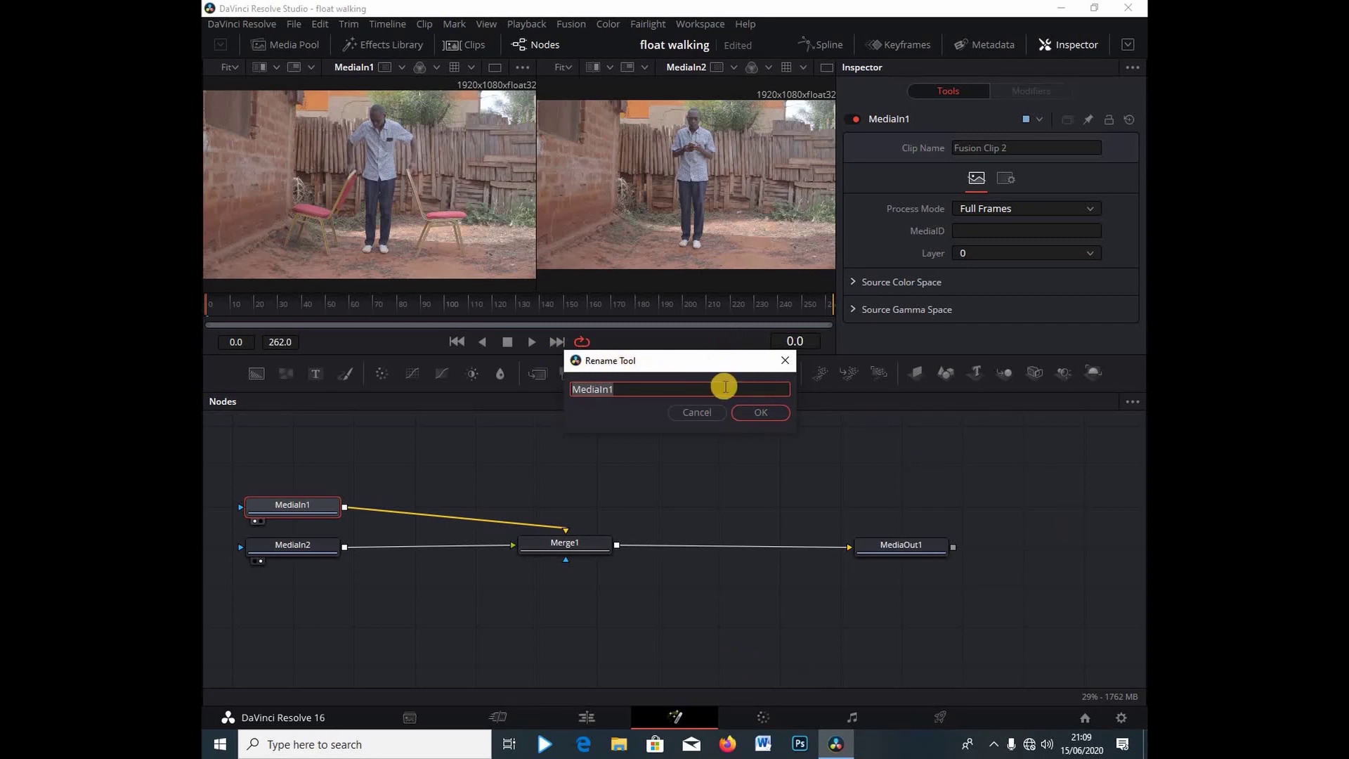
{"action": "key", "text": "BackSpace"}
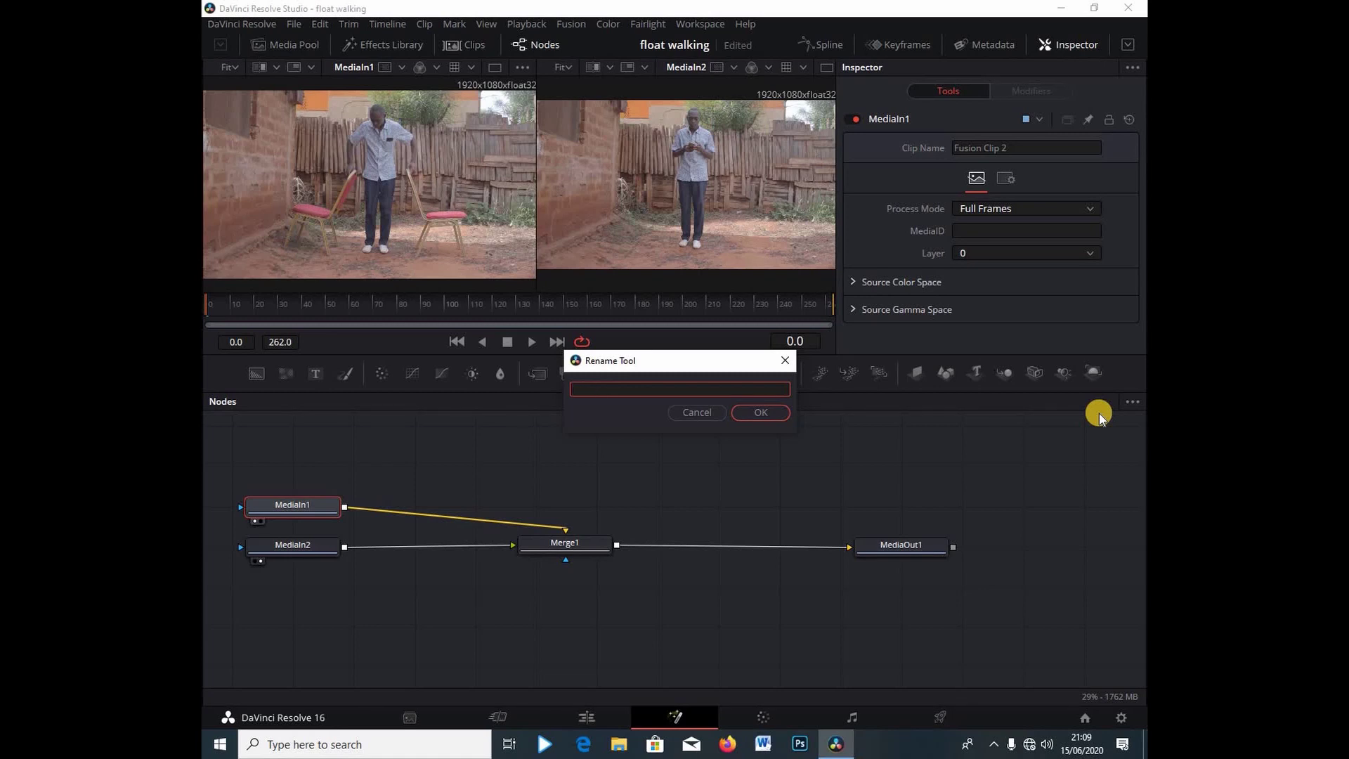
{"action": "type", "text": "floating clip"}
{"action": "key", "text": "Return"}
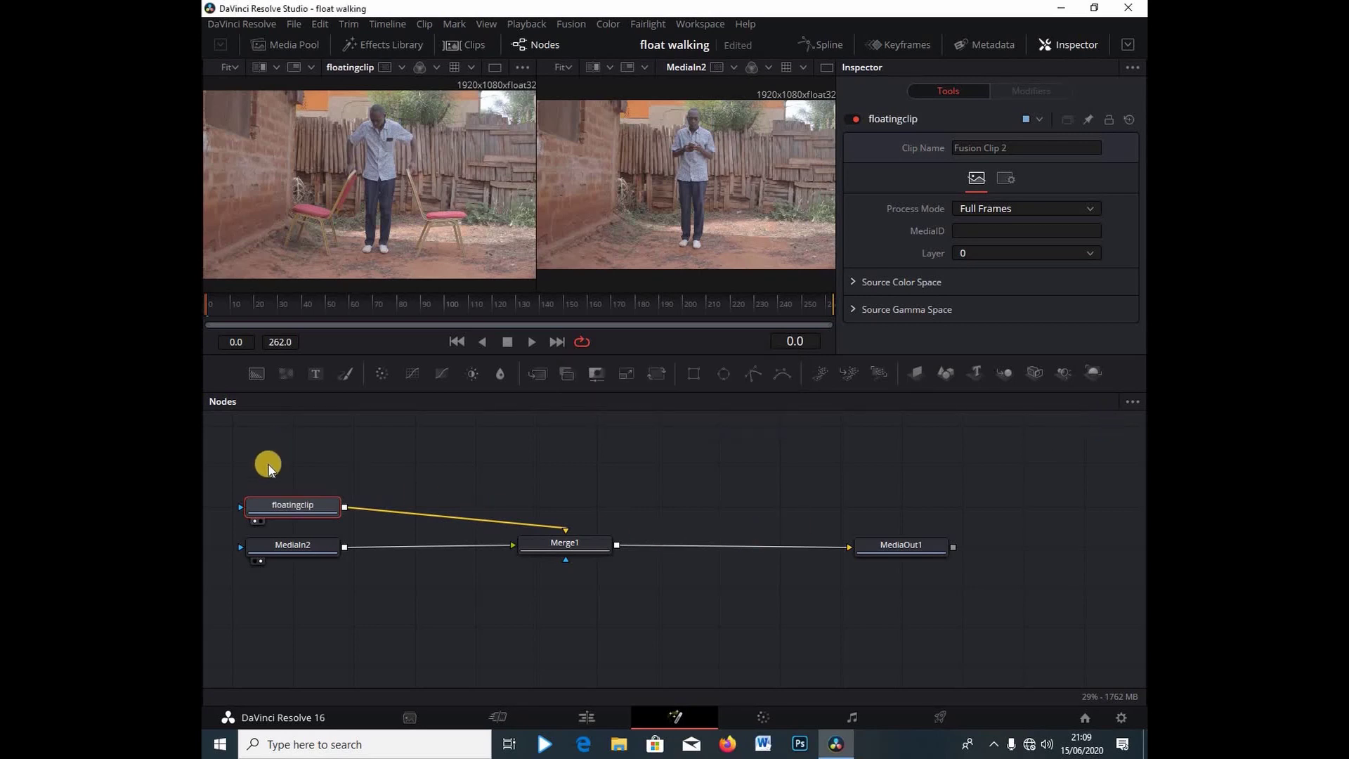
Rename the MediaIn2 node as standing
{"action": "left_click", "coordinate": [309, 551]}
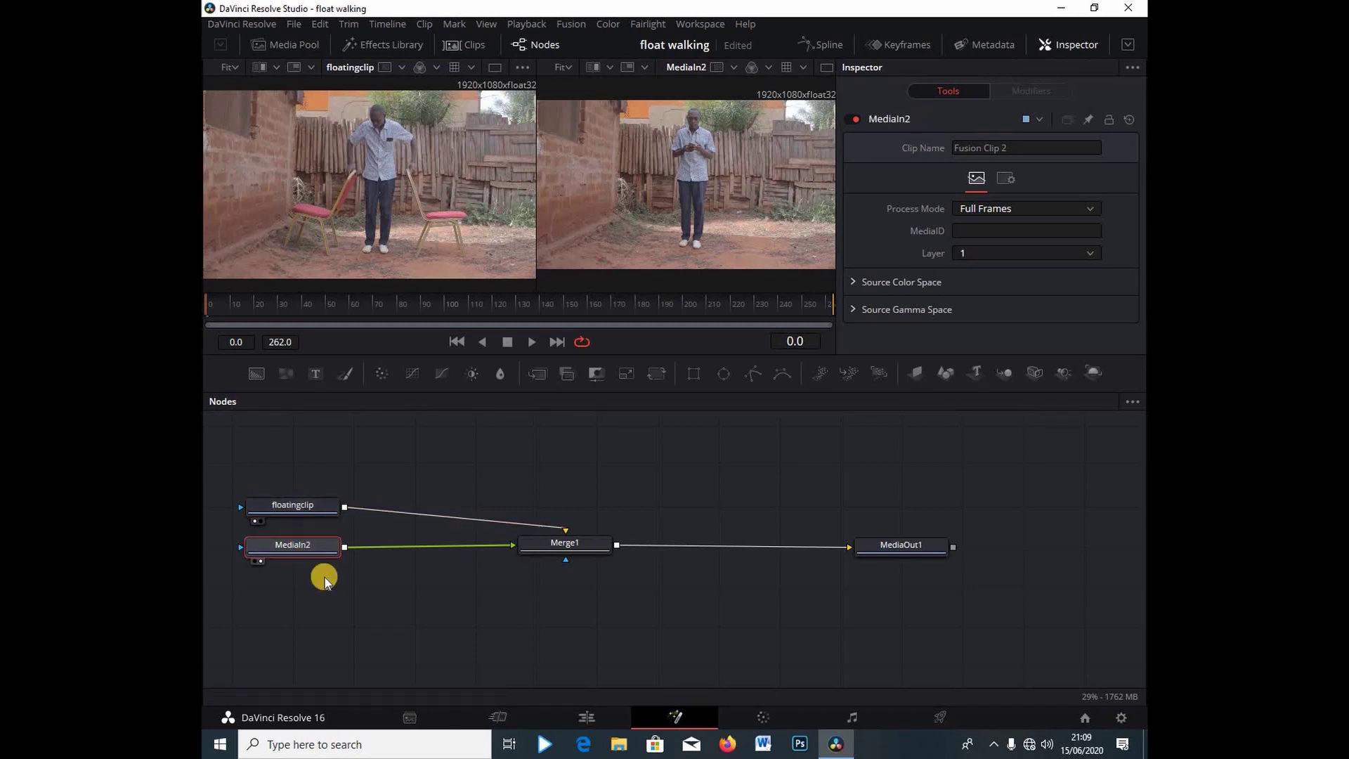
{"action": "key", "text": "F2"}
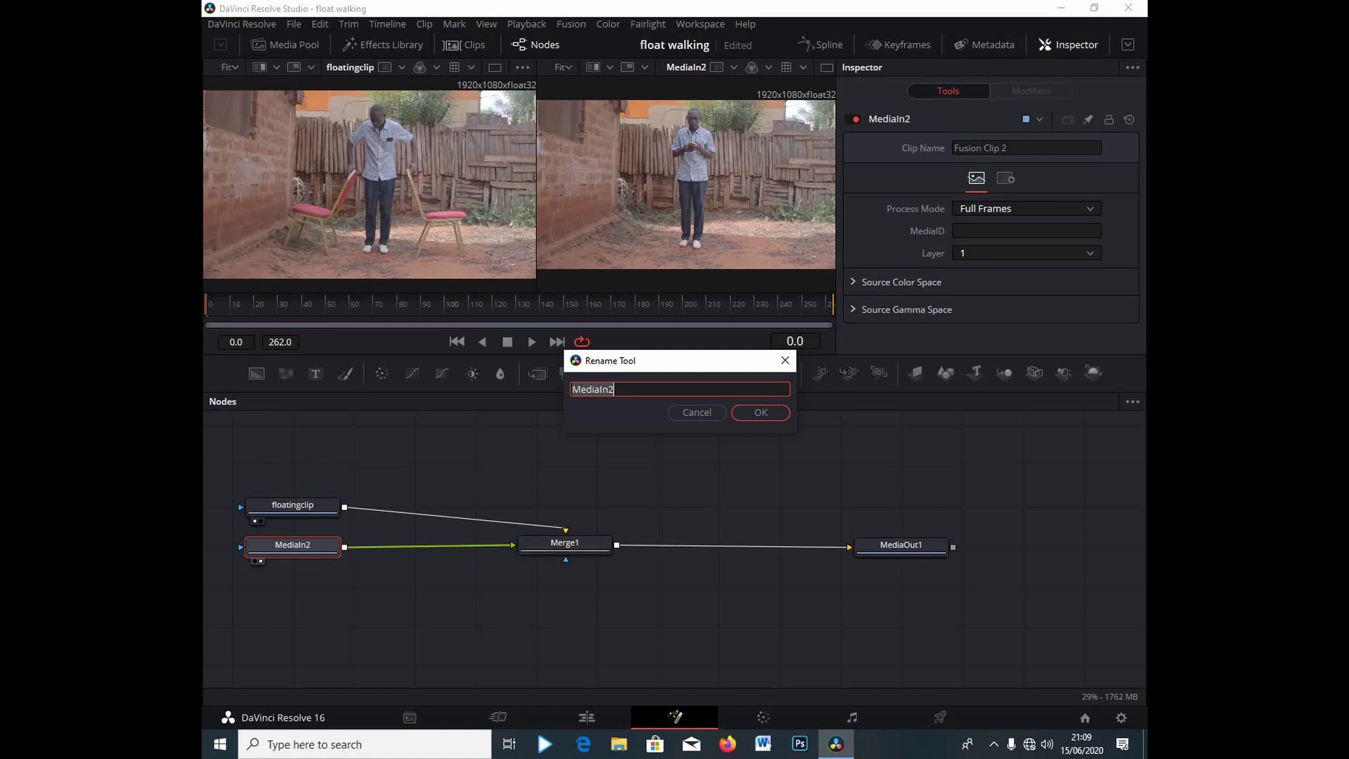
{"action": "type", "text": "standing"}
{"action": "key", "text": "Return"}
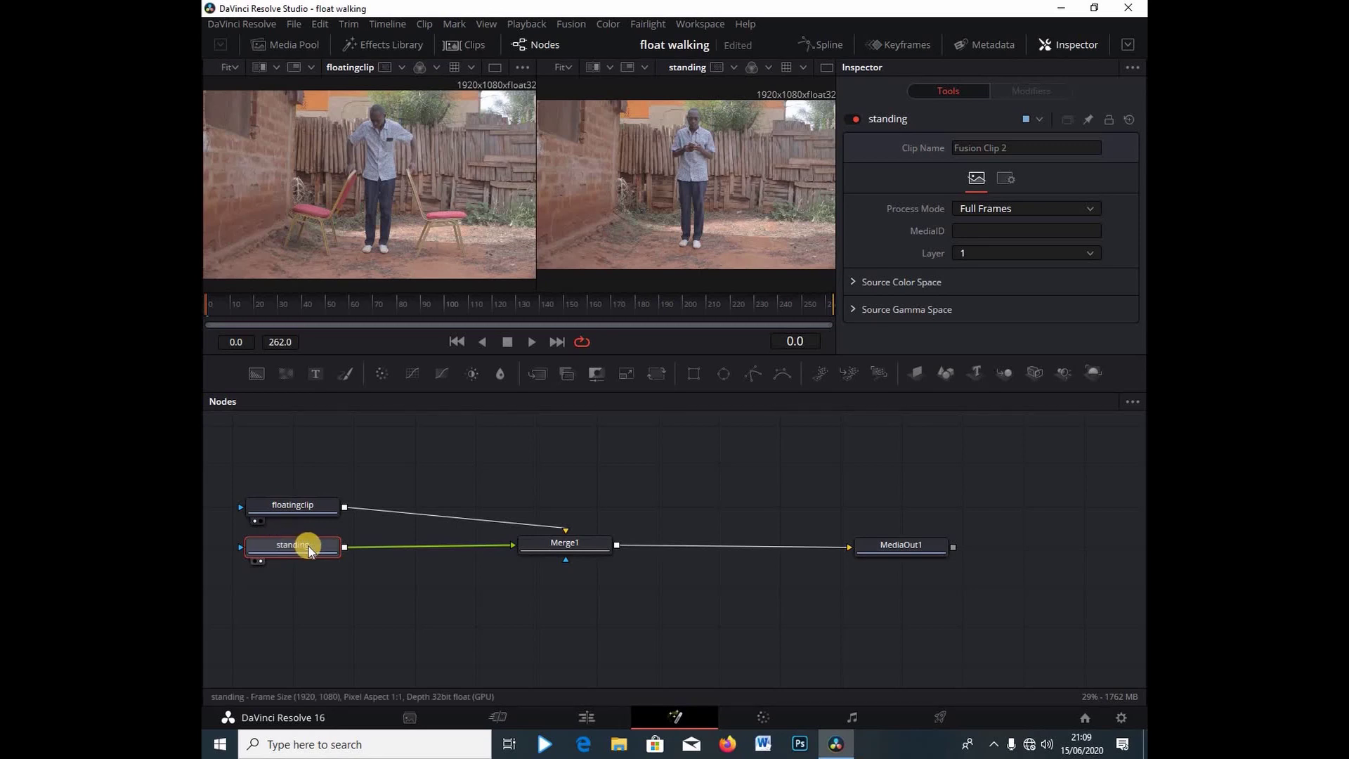
Rearrange the node graph so the standing node sits above floatingclip and closer to Merge1
{"action": "left_click_drag", "start_coordinate": [270, 547], "coordinate": [276, 458]}
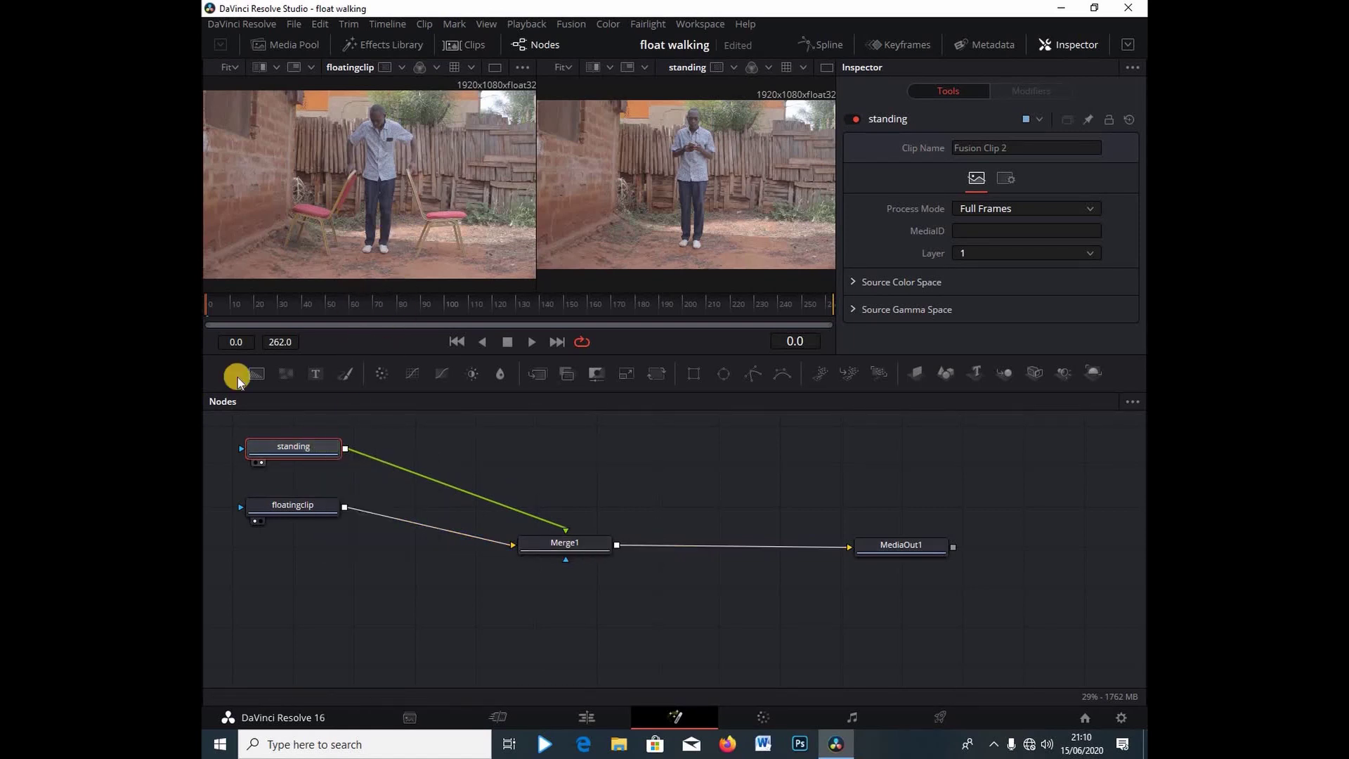
{"action": "left_click_drag", "start_coordinate": [317, 511], "coordinate": [330, 542]}
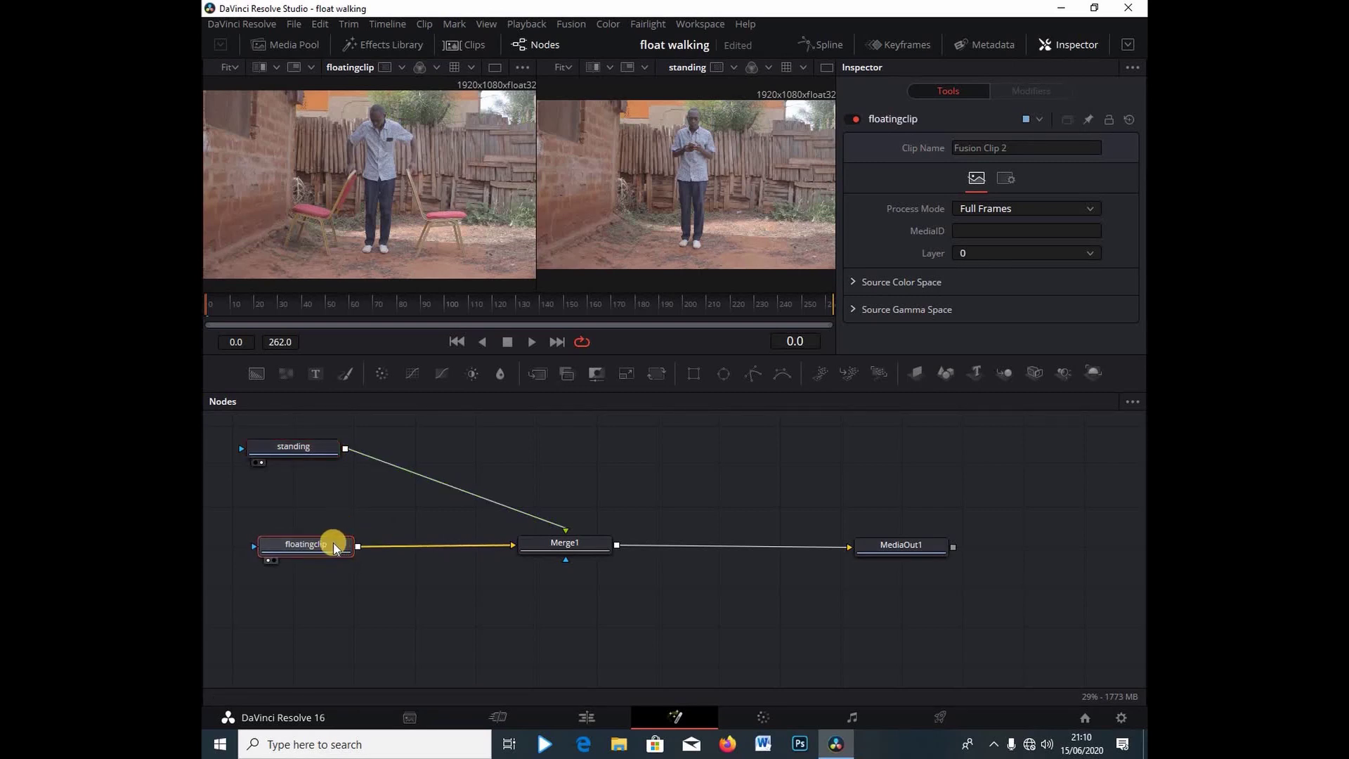
{"action": "left_click_drag", "start_coordinate": [326, 446], "coordinate": [420, 475]}
{"action": "left_click", "coordinate": [420, 475]}
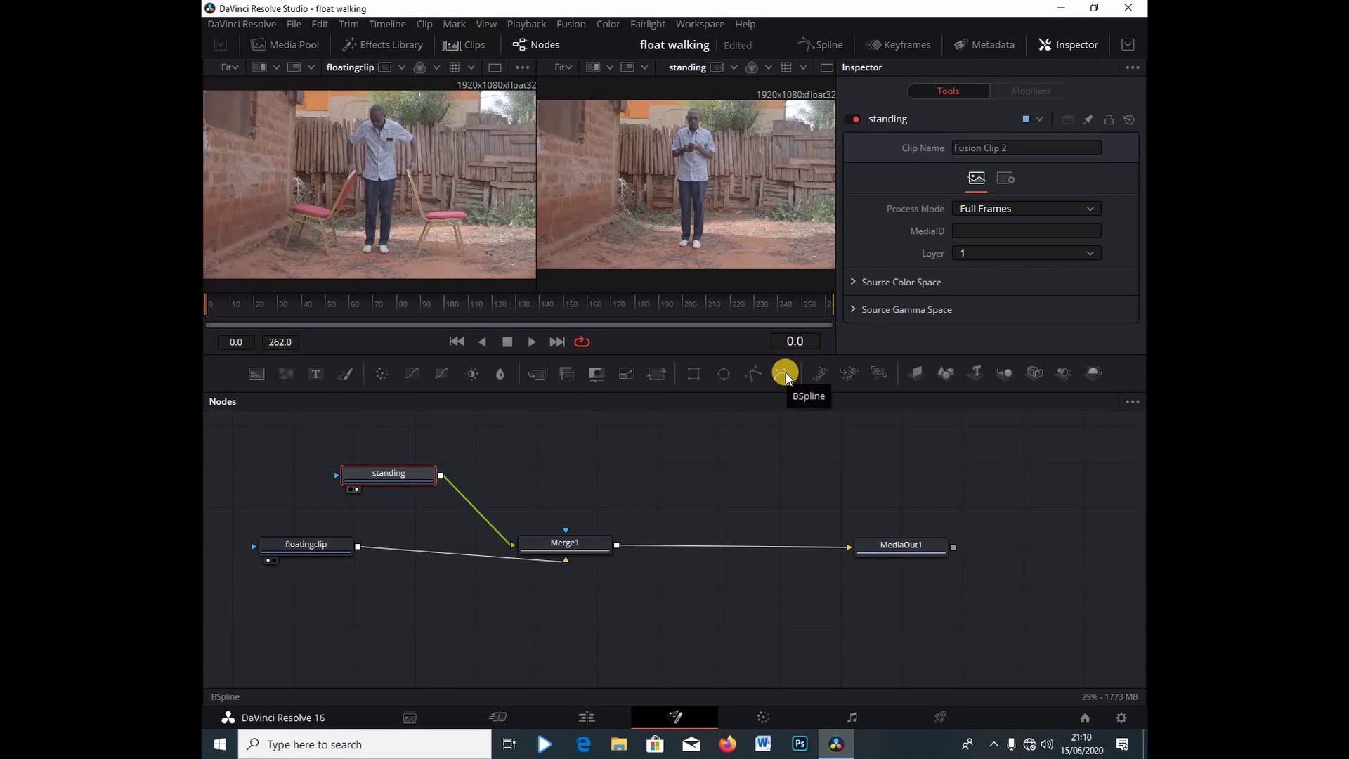
Add a BSpline mask to the standing node
{"action": "key", "text": "shift+space"}
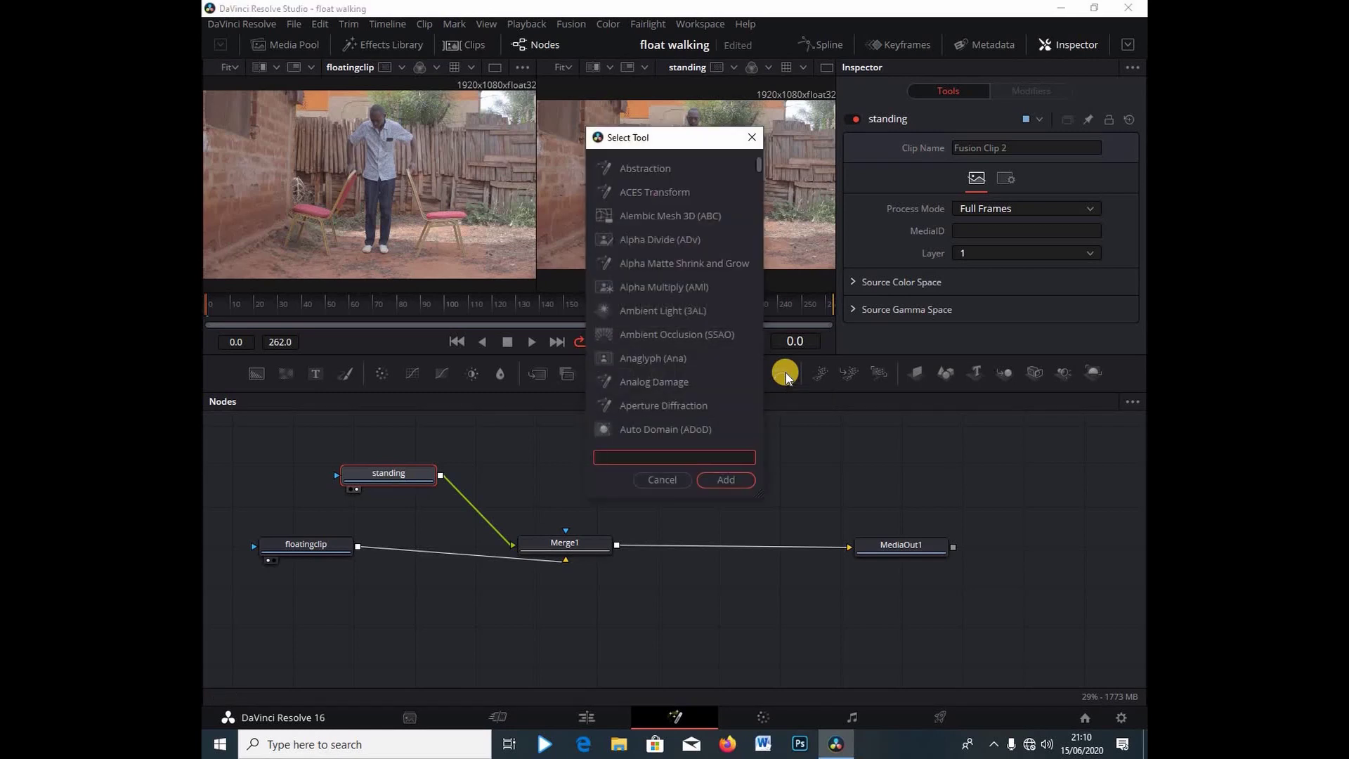
{"action": "type", "text": "bs"}
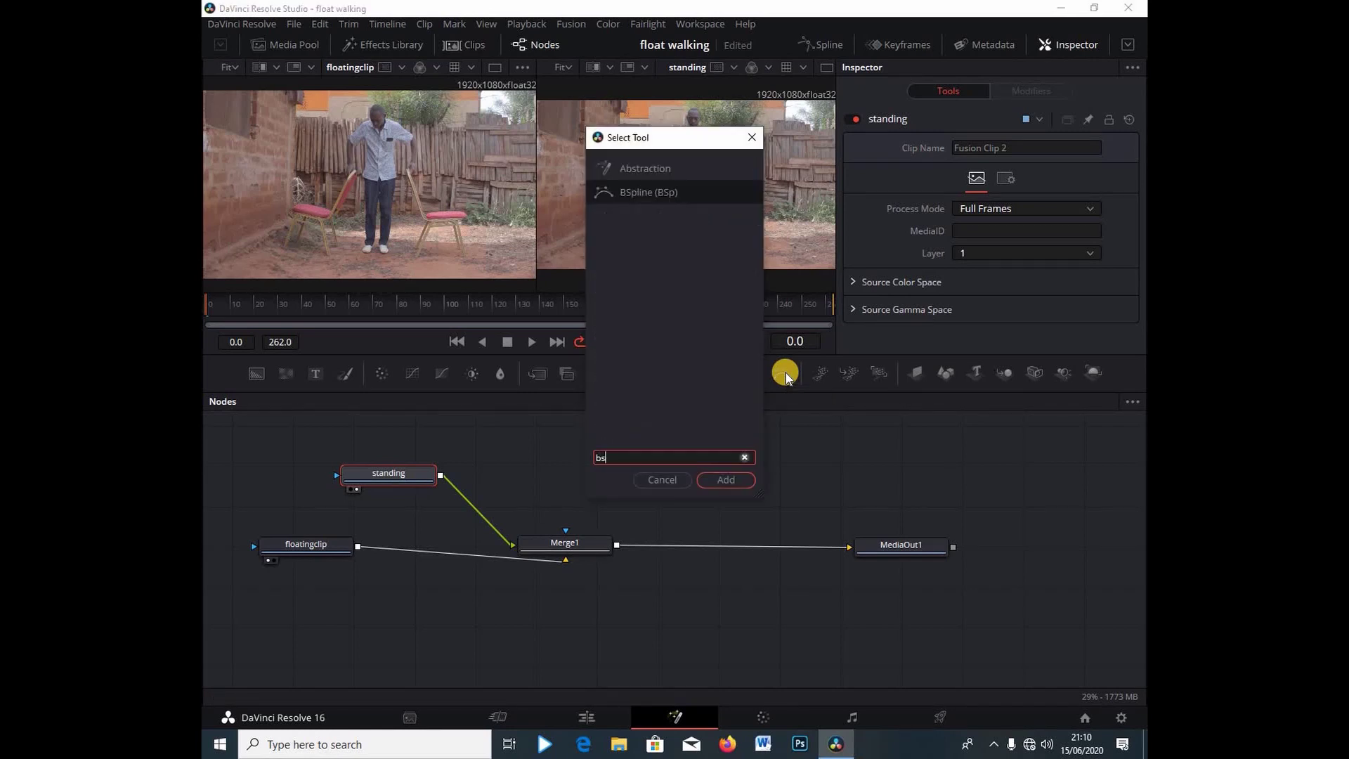
{"action": "left_click", "coordinate": [652, 193]}
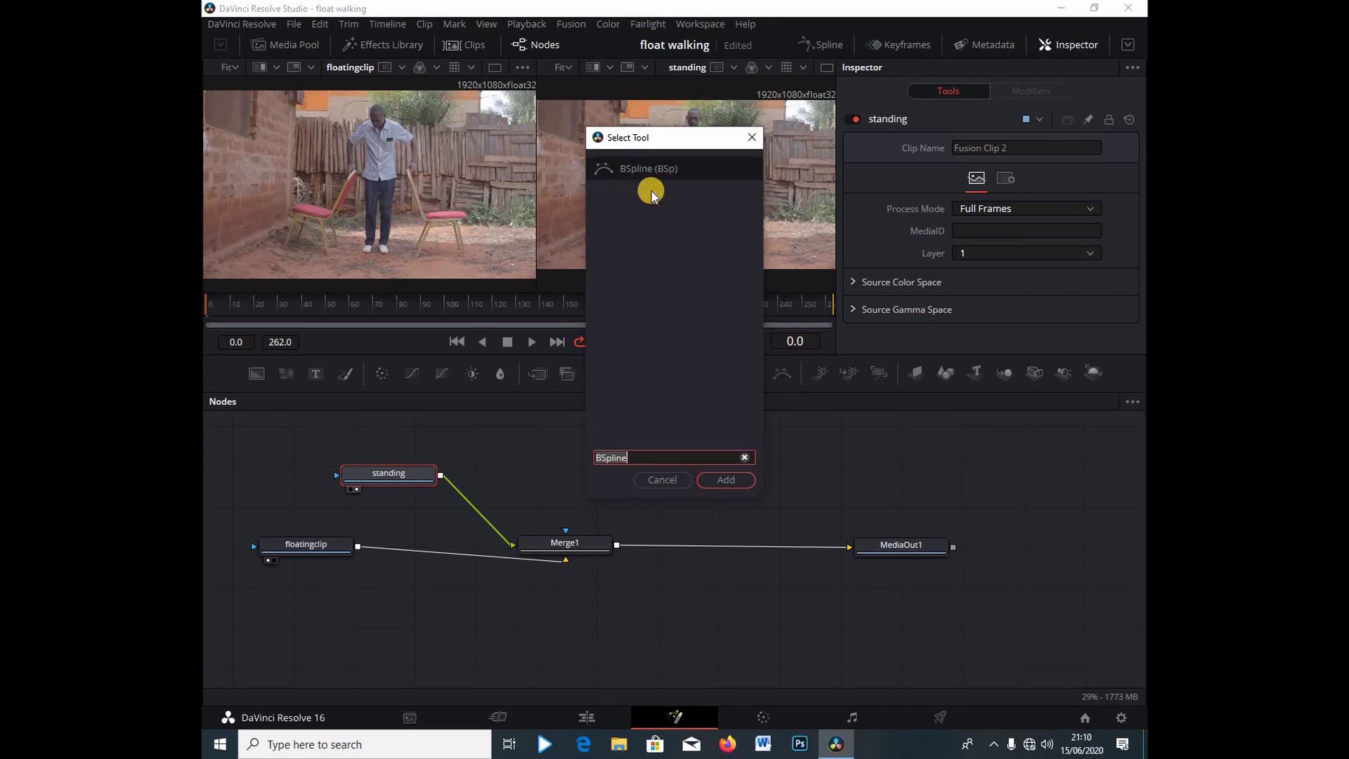
{"action": "left_click", "coordinate": [728, 480]}
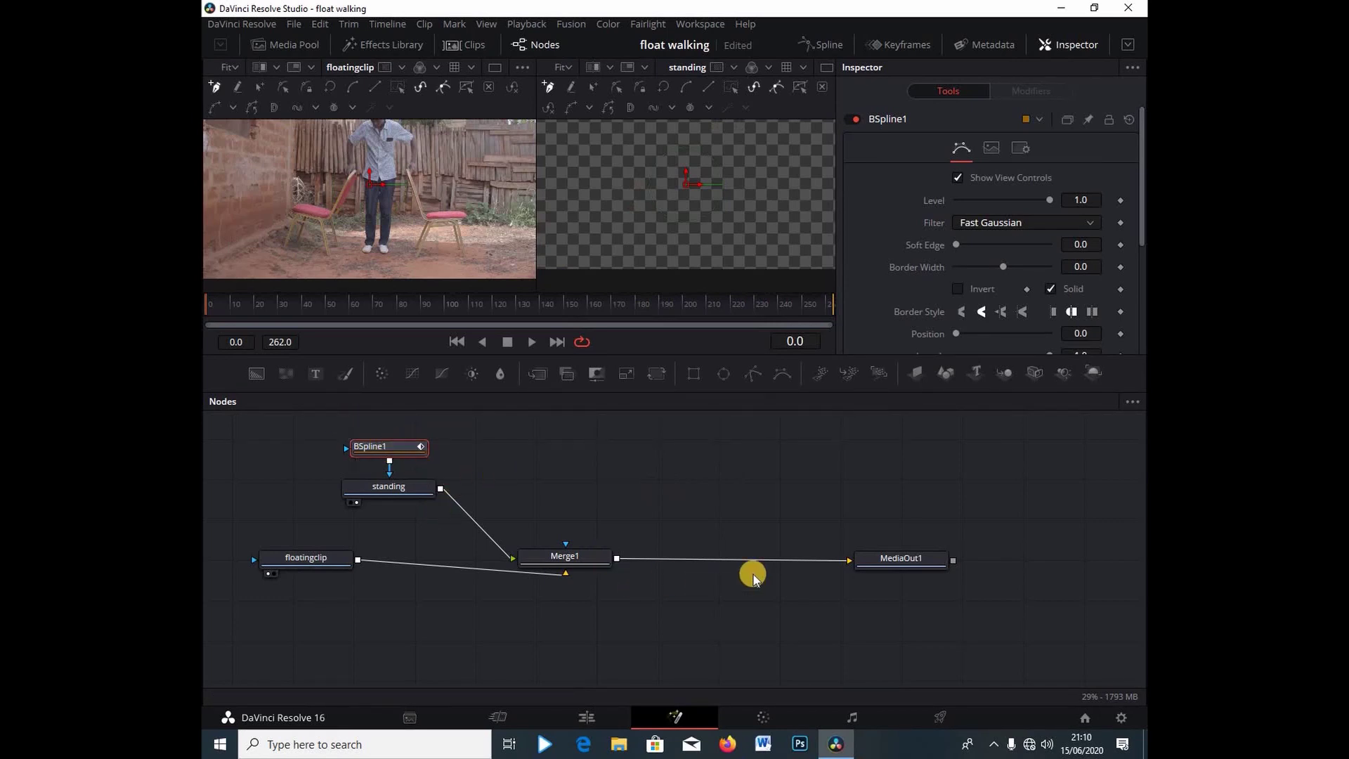
Show MediaOut1 in the second viewer and Merge1 in the first, and invert the BSpline1 mask
{"action": "left_click", "coordinate": [868, 574]}
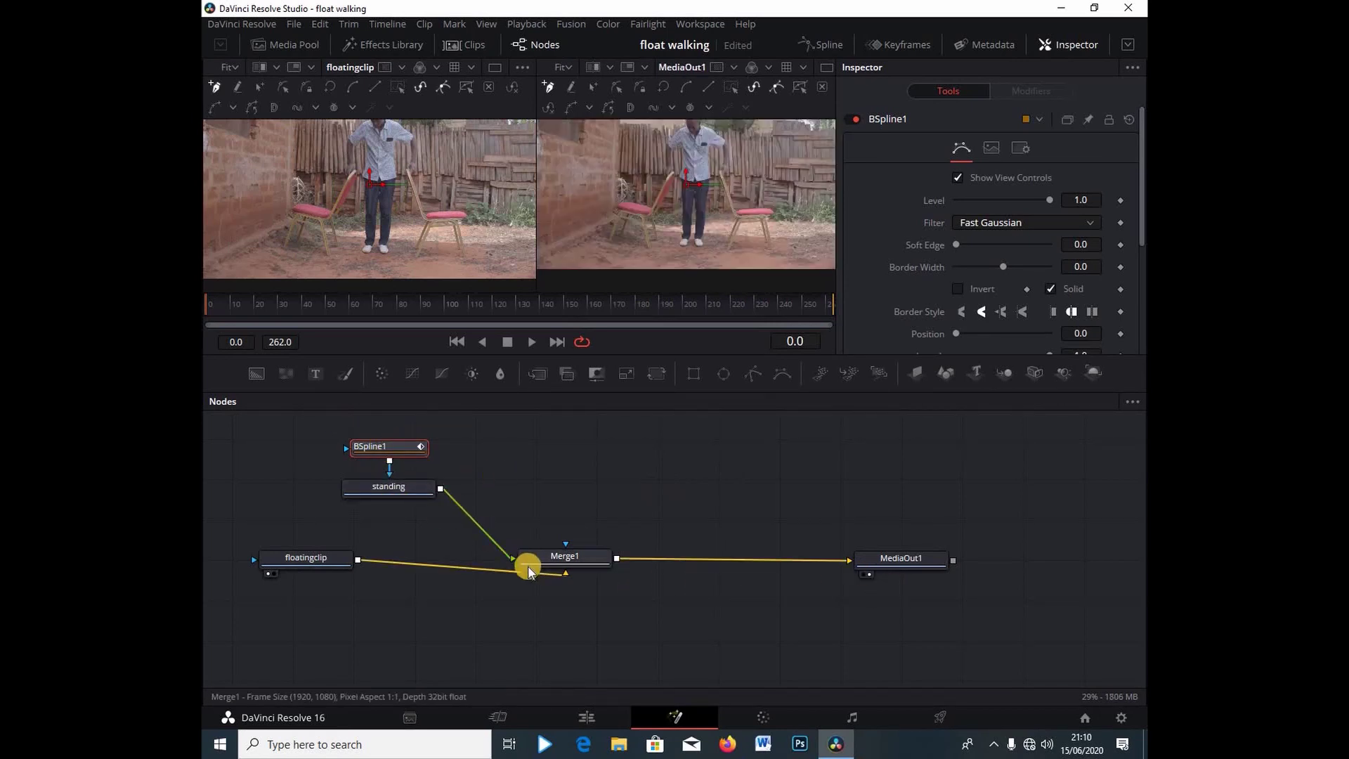
{"action": "left_click", "coordinate": [527, 572]}
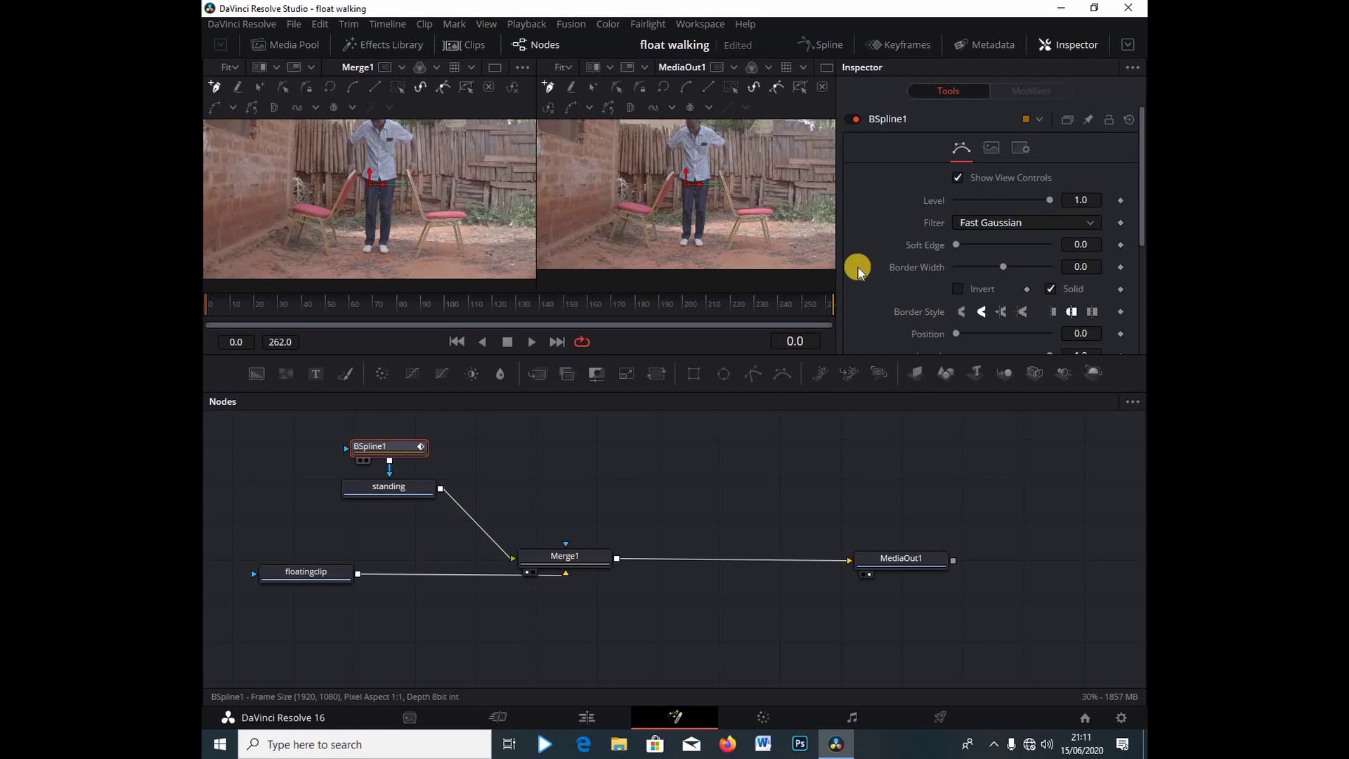
{"action": "left_click", "coordinate": [962, 290]}
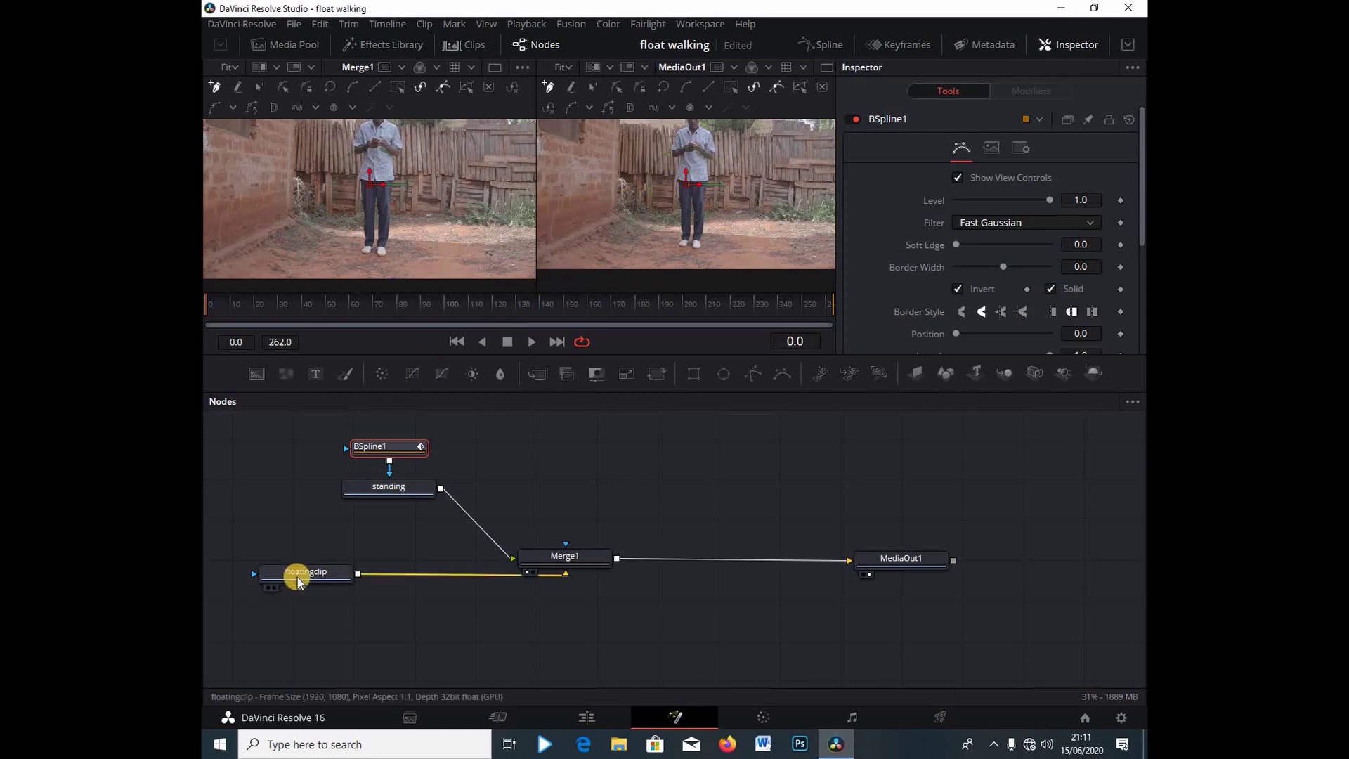
Switch to a single viewer showing MediaOut1 and enlarge the viewer area downward over the node graph
{"action": "mouse_move", "coordinate": [298, 583]}
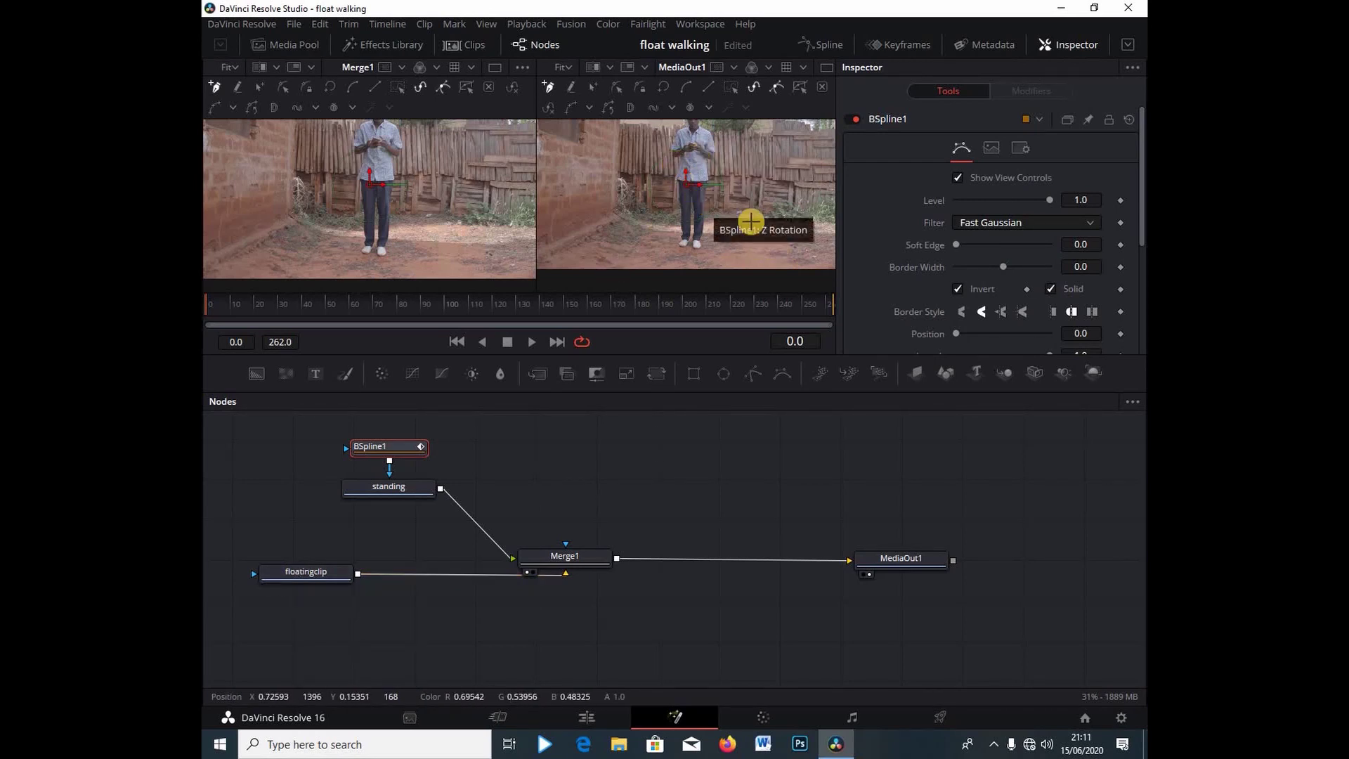
{"action": "left_click", "coordinate": [827, 68]}
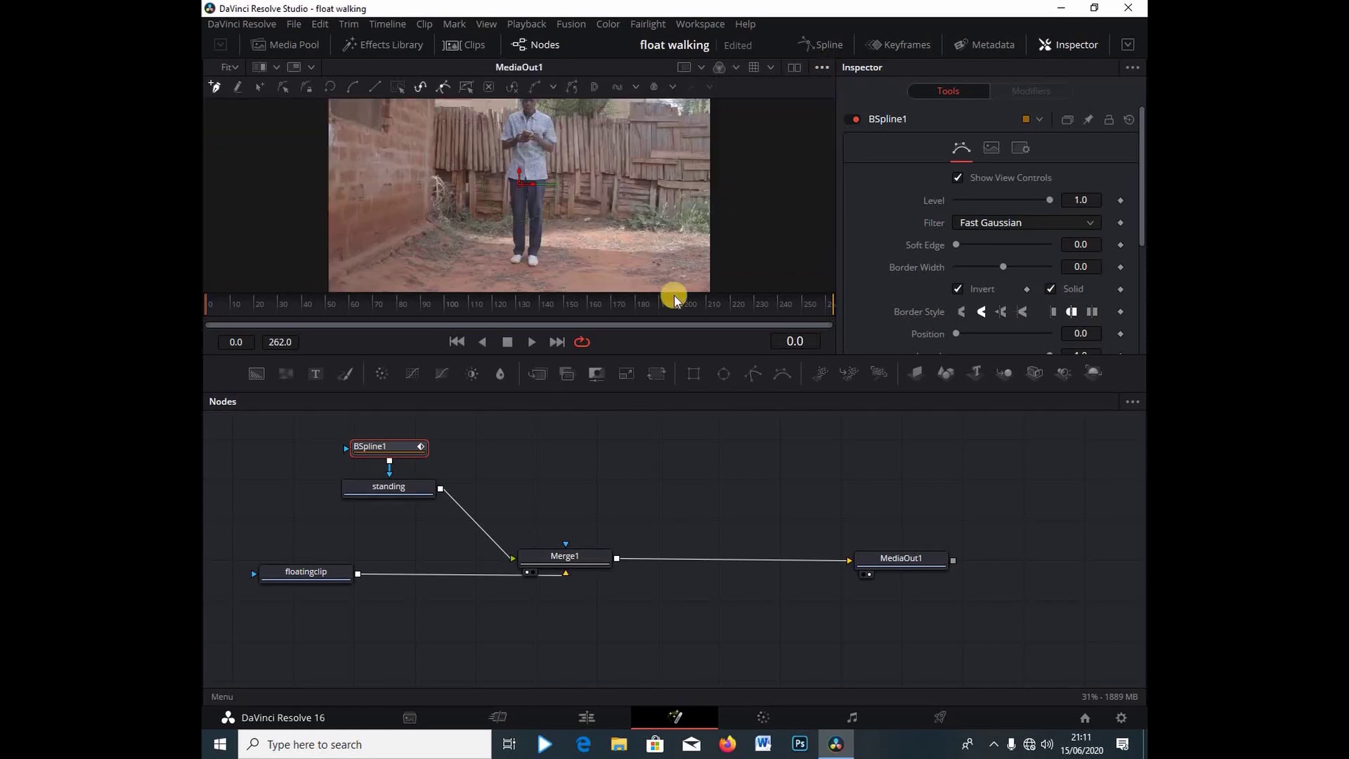
{"action": "left_click_drag", "start_coordinate": [543, 351], "coordinate": [584, 461]}
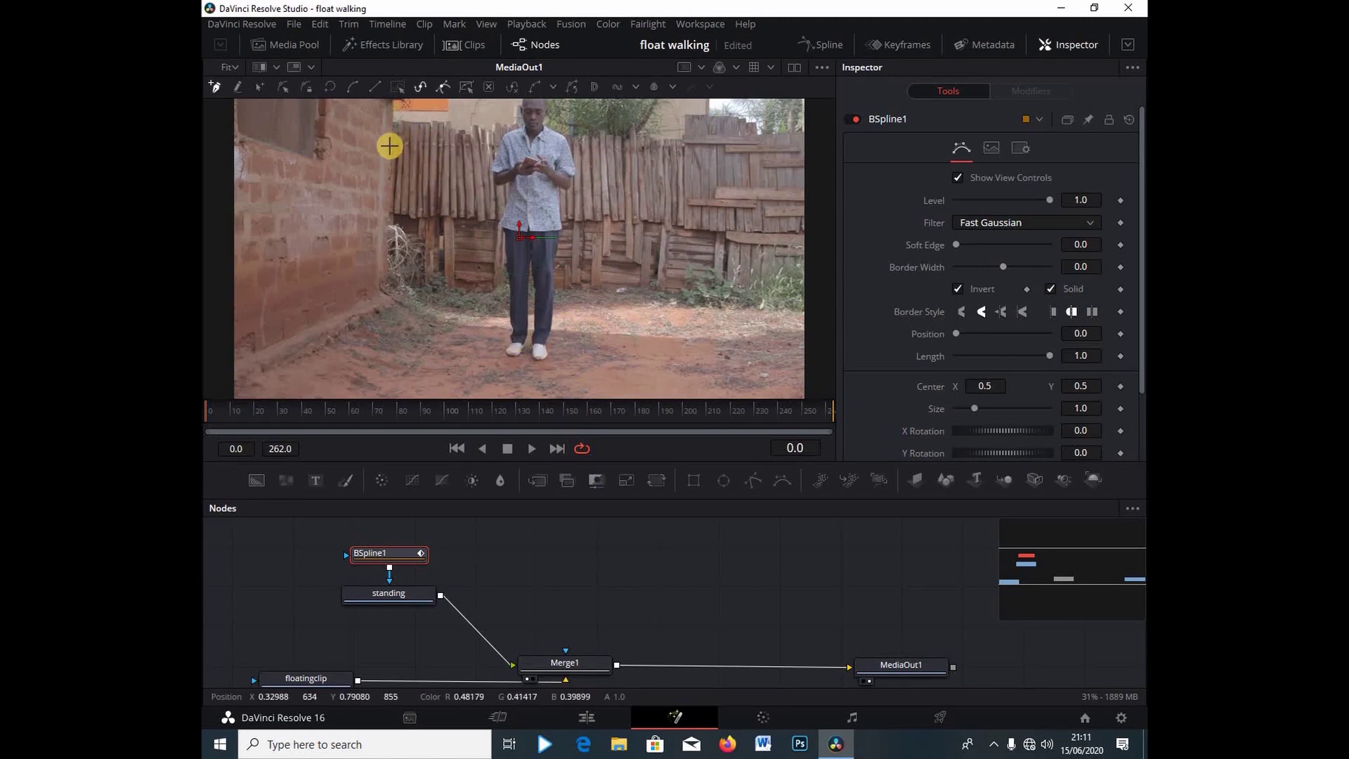
Draw a closed BSpline mask around the standing man's lower body, from below his shoes up to mid-shirt
{"action": "left_click", "coordinate": [568, 360]}
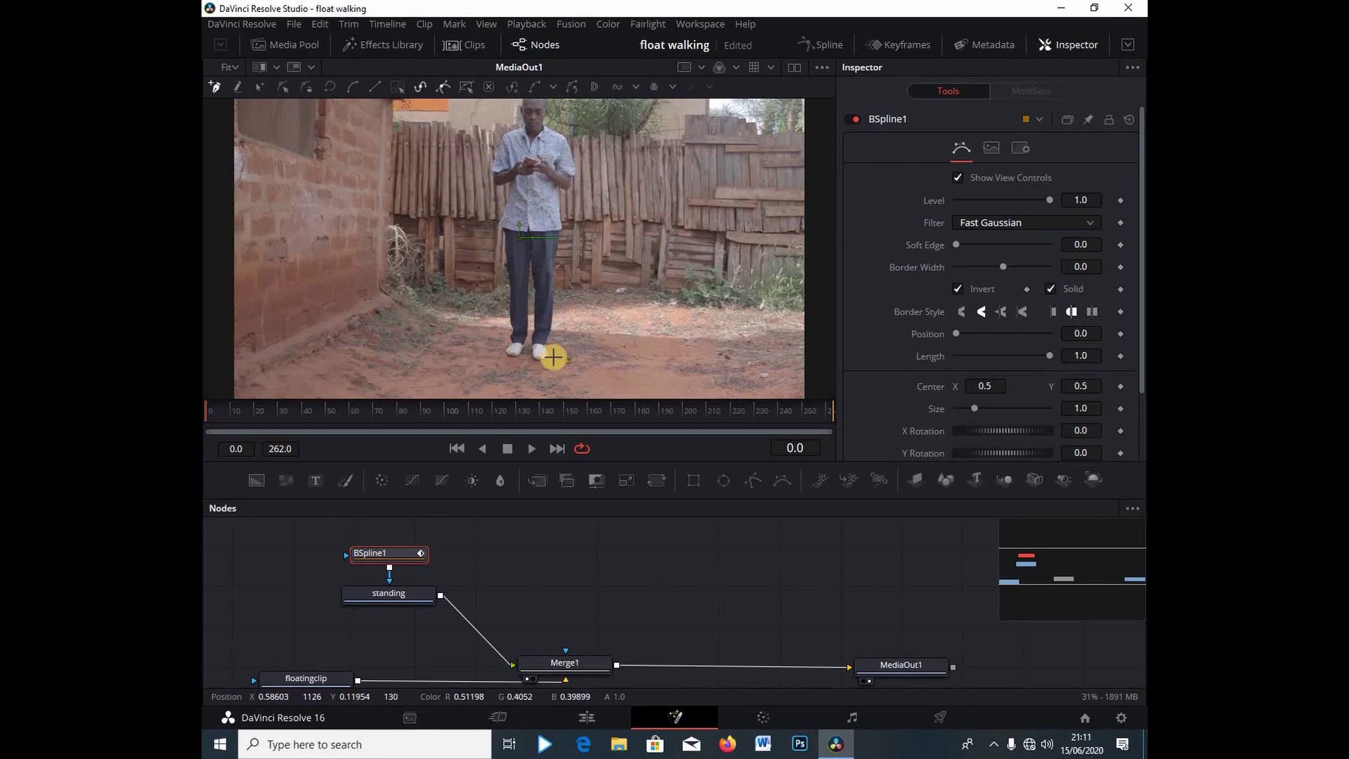
{"action": "left_click", "coordinate": [500, 358]}
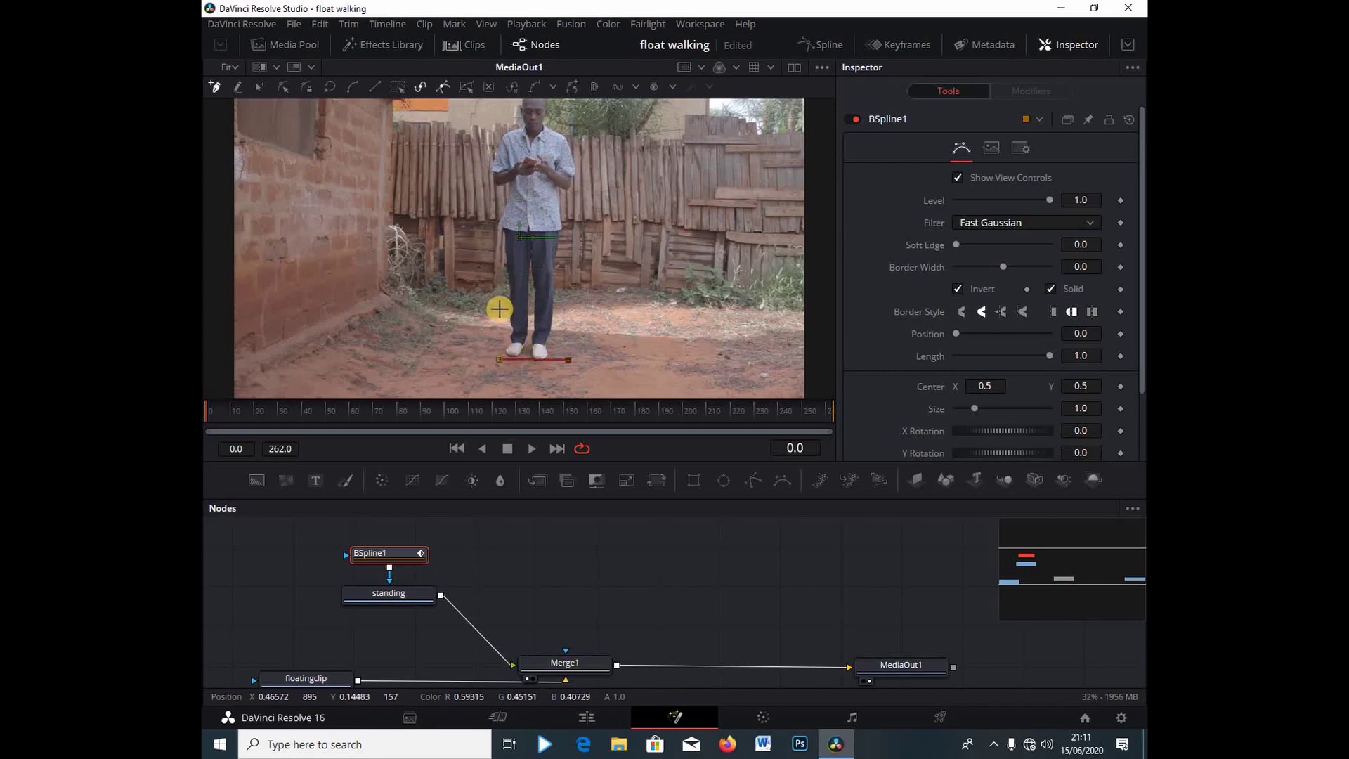
{"action": "left_click", "coordinate": [490, 222]}
{"action": "left_click", "coordinate": [498, 192]}
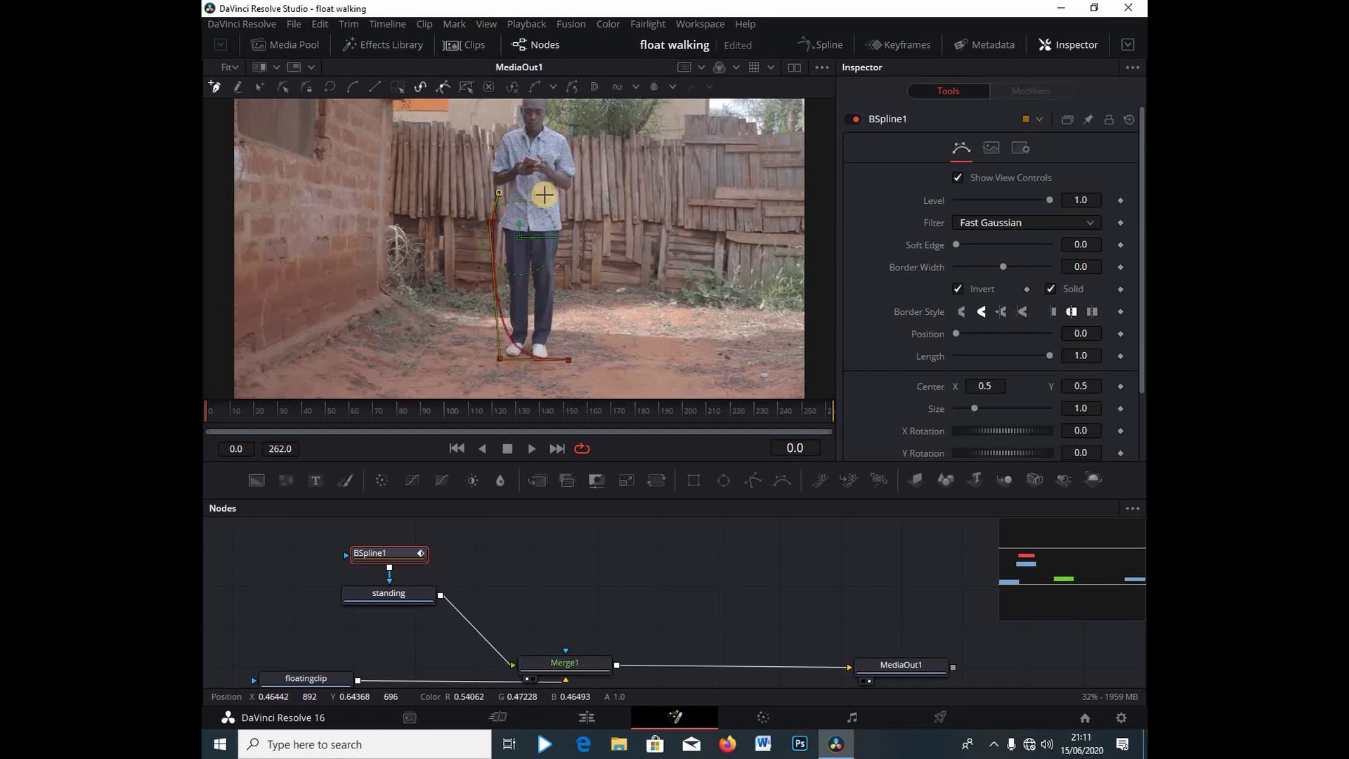
{"action": "left_click", "coordinate": [562, 190]}
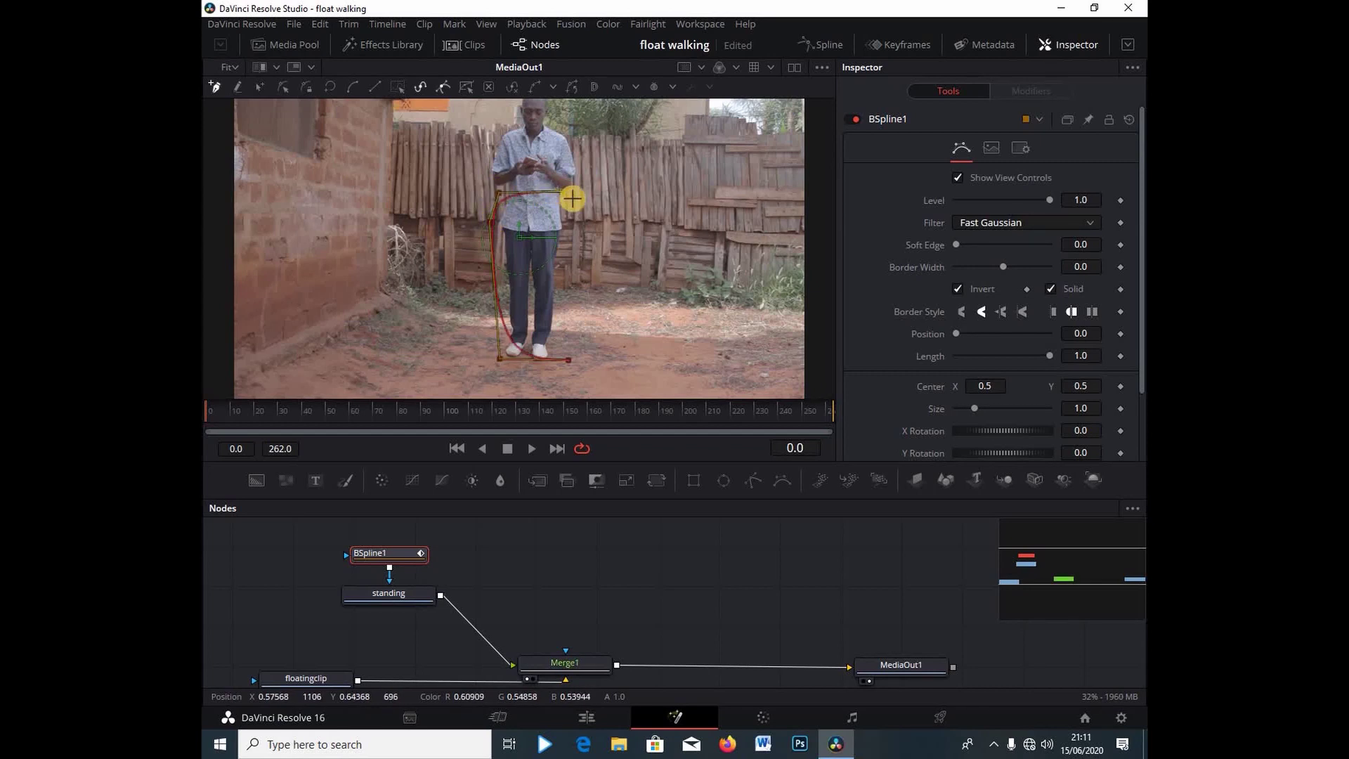
{"action": "left_click", "coordinate": [569, 361]}
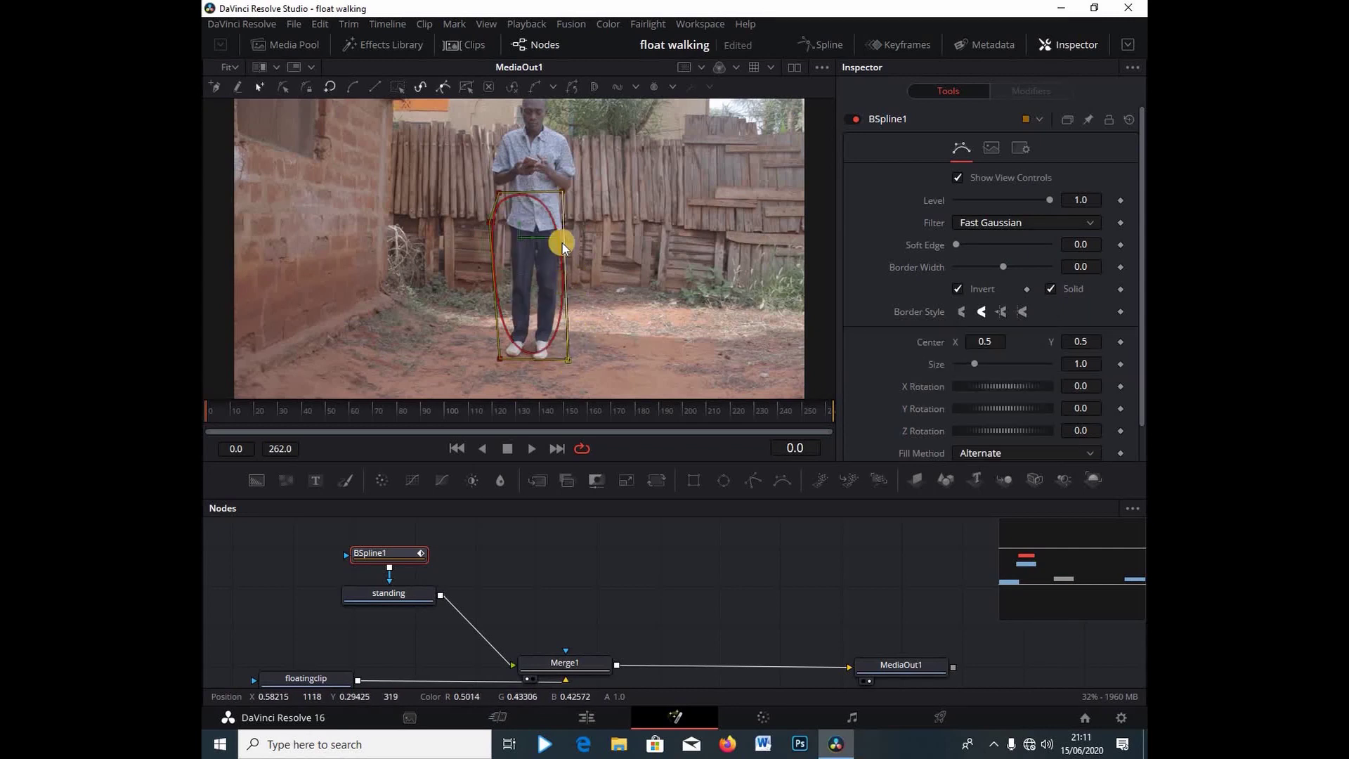
Add a control point on the mask's right edge beside the shirt and pull it outward, level with the upper-right corner
{"action": "left_click", "coordinate": [563, 212]}
{"action": "left_click_drag", "start_coordinate": [570, 209], "coordinate": [590, 190]}
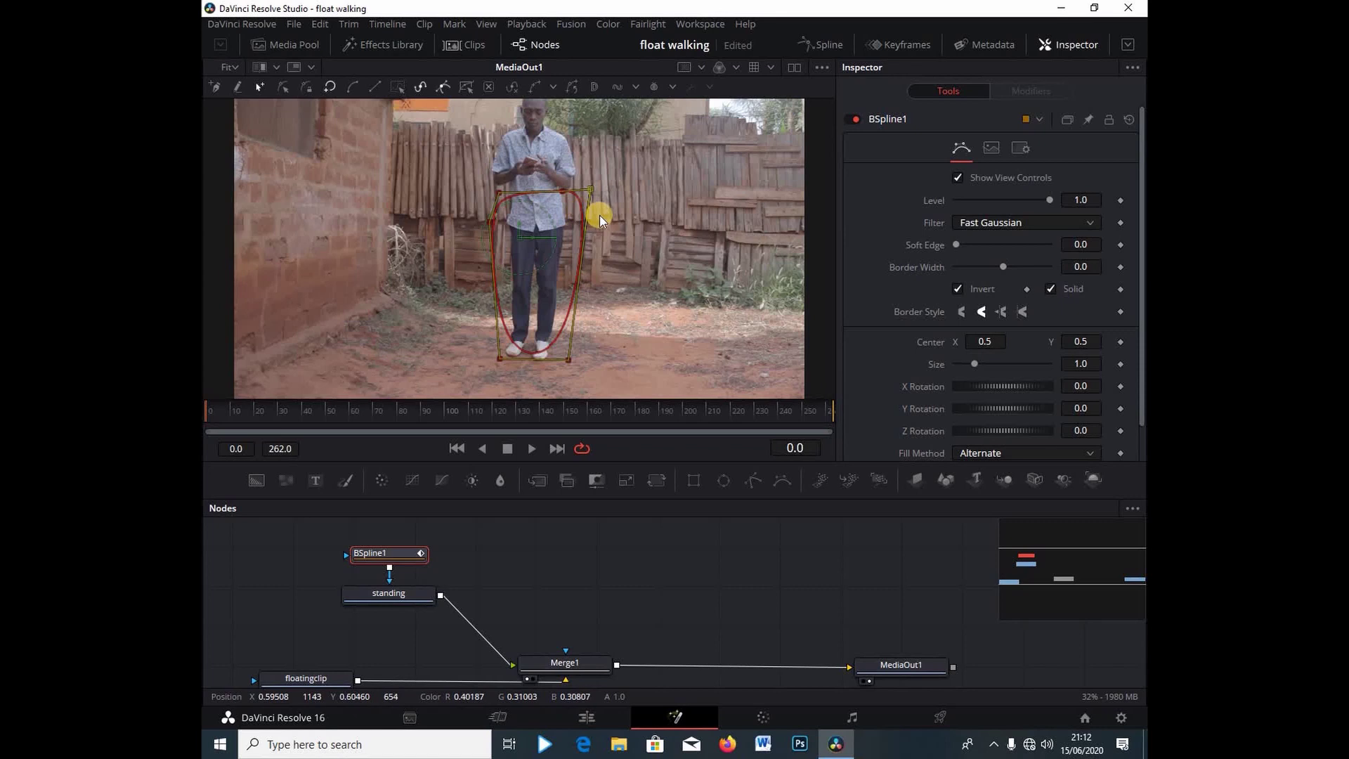
{"action": "scroll", "coordinate": [599, 213], "scroll_direction": "up", "scroll_amount": 5}
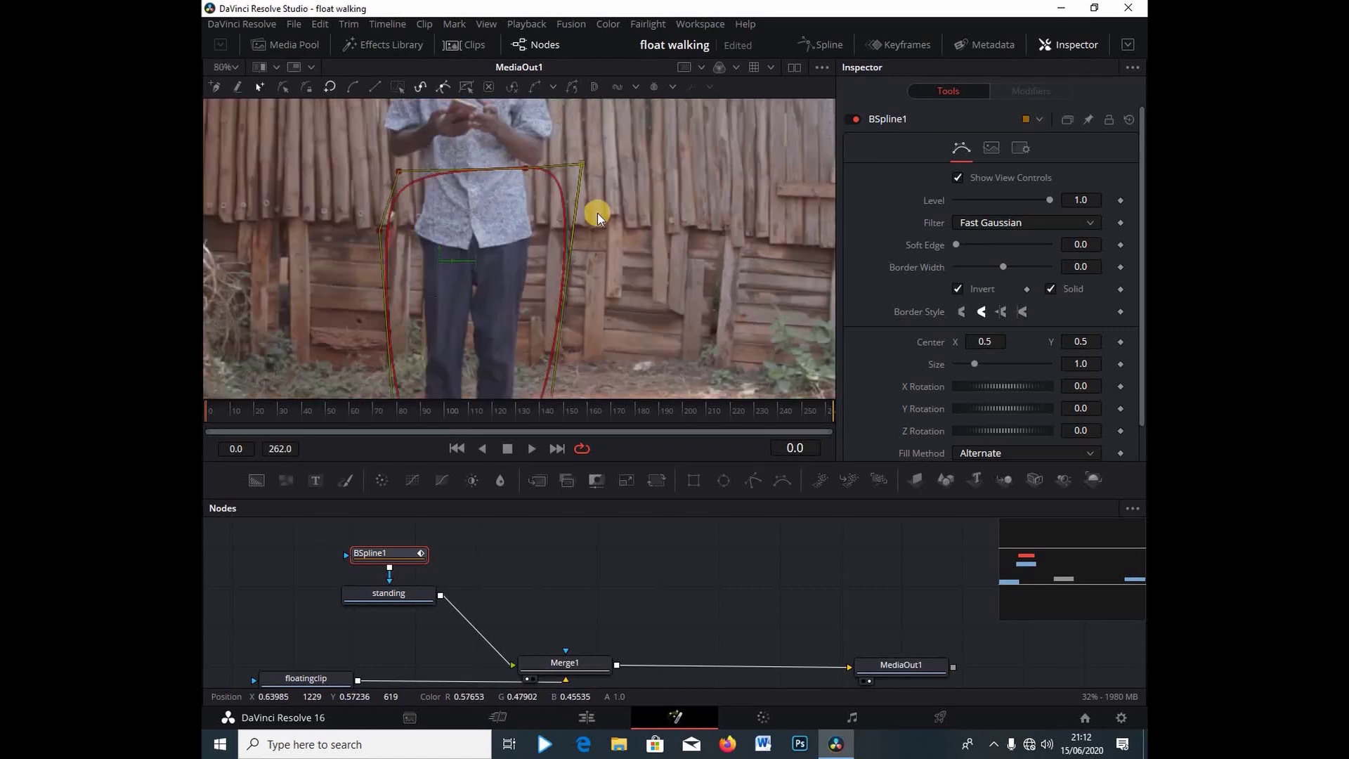
{"action": "scroll", "coordinate": [478, 210], "scroll_direction": "up", "scroll_amount": 3}
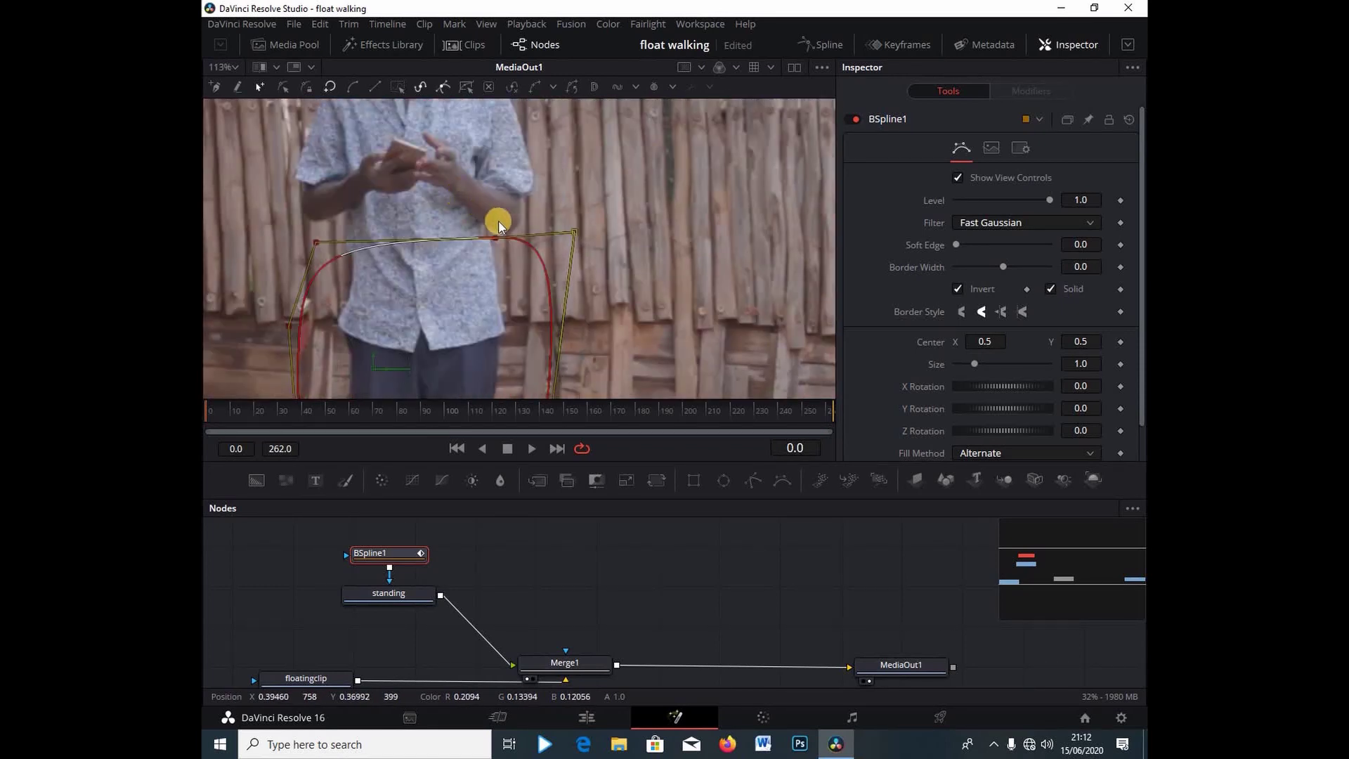
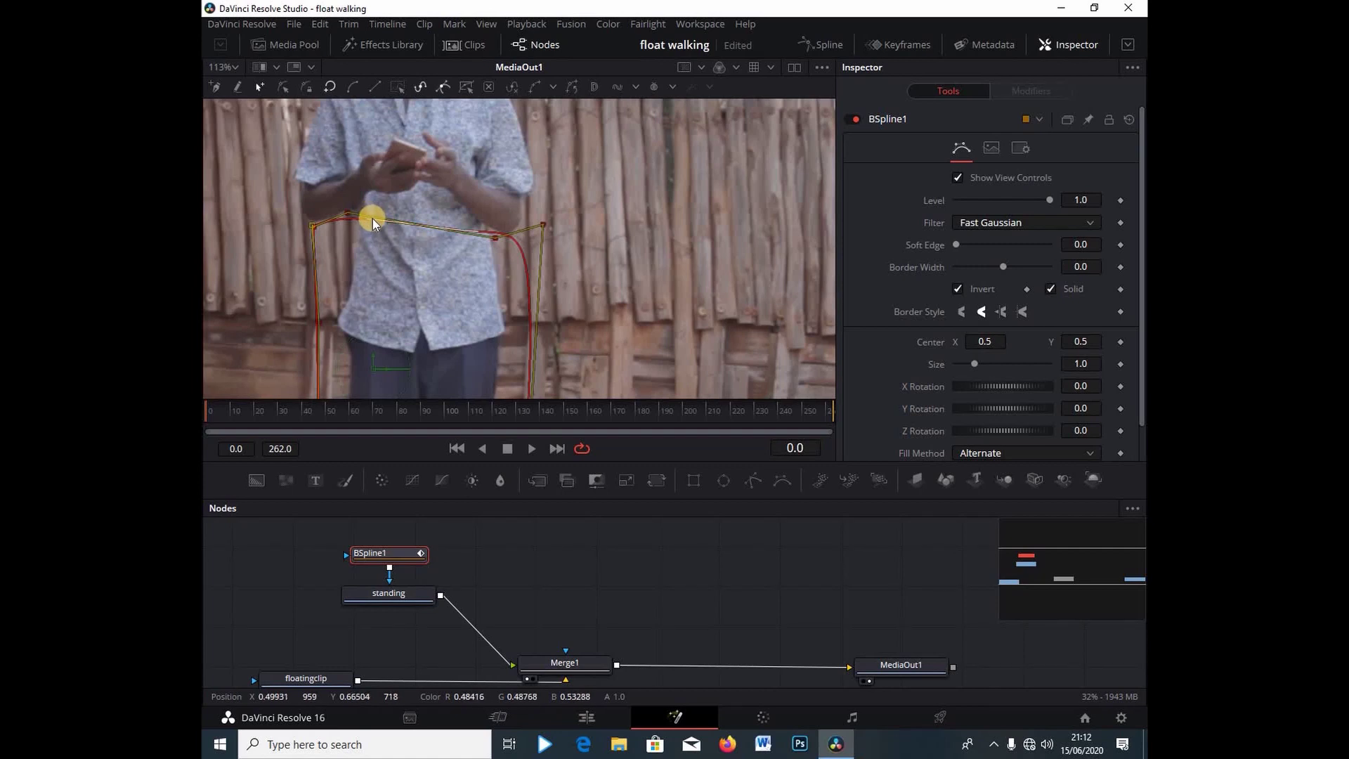
Add and position control points along the mask's top edge at frame 0, arching it beneath the hands and down the right forearm
{"action": "left_click_drag", "start_coordinate": [373, 218], "coordinate": [448, 199]}
{"action": "left_click", "coordinate": [422, 205]}
{"action": "left_click", "coordinate": [406, 200]}
{"action": "left_click", "coordinate": [445, 204]}
{"action": "left_click", "coordinate": [453, 205]}
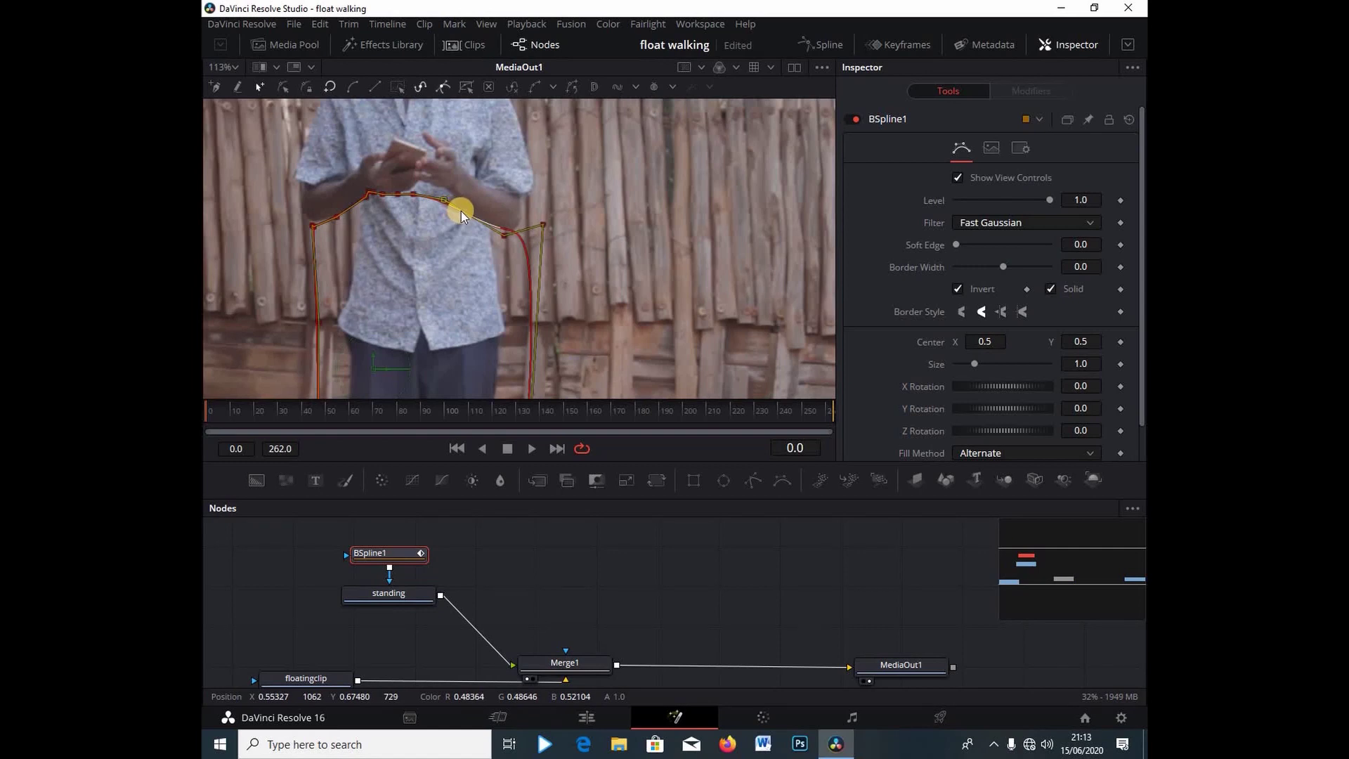
{"action": "left_click", "coordinate": [463, 211]}
{"action": "left_click", "coordinate": [474, 216]}
{"action": "left_click_drag", "start_coordinate": [477, 222], "coordinate": [482, 225]}
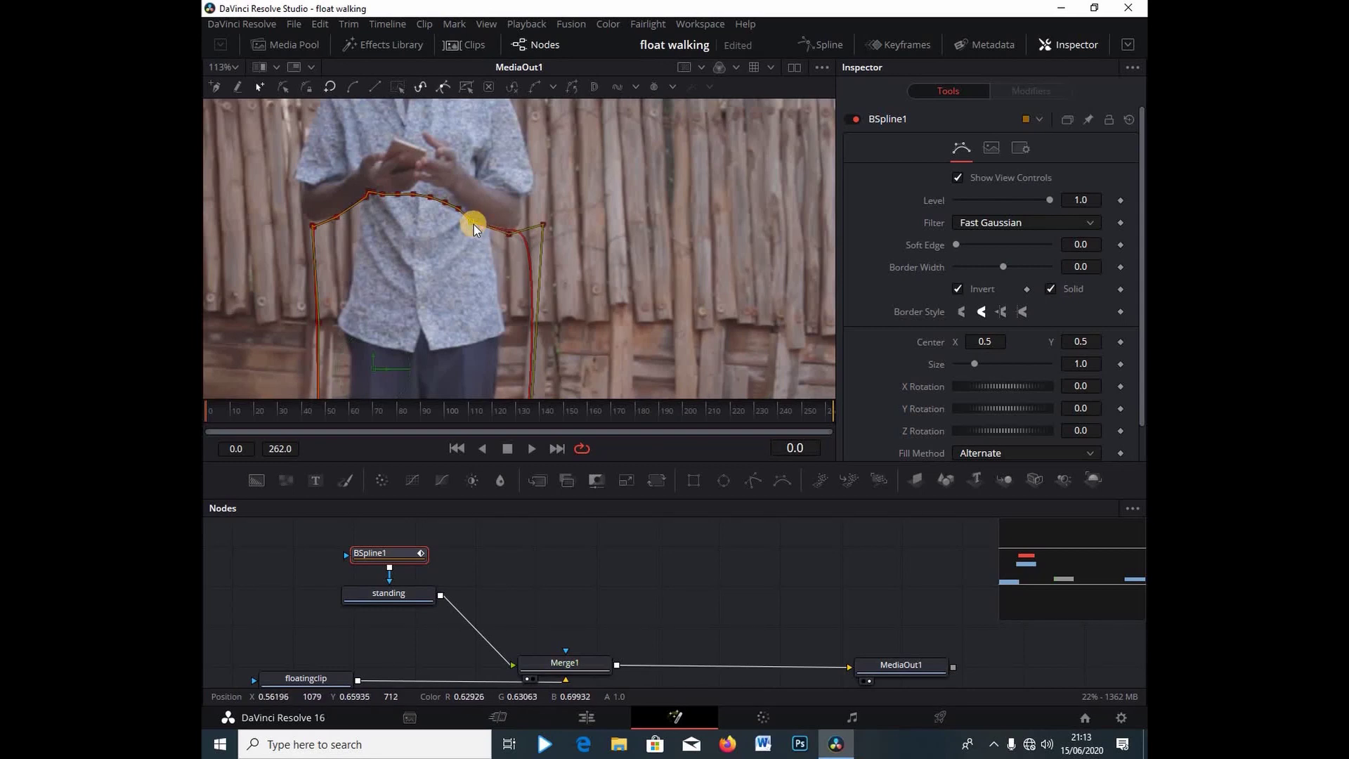
{"action": "left_click_drag", "start_coordinate": [506, 240], "coordinate": [507, 243]}
Raise the mask's top control points to follow the underside of the right forearm and hands at frame 0
{"action": "scroll", "coordinate": [467, 221], "scroll_direction": "up", "scroll_amount": 5}
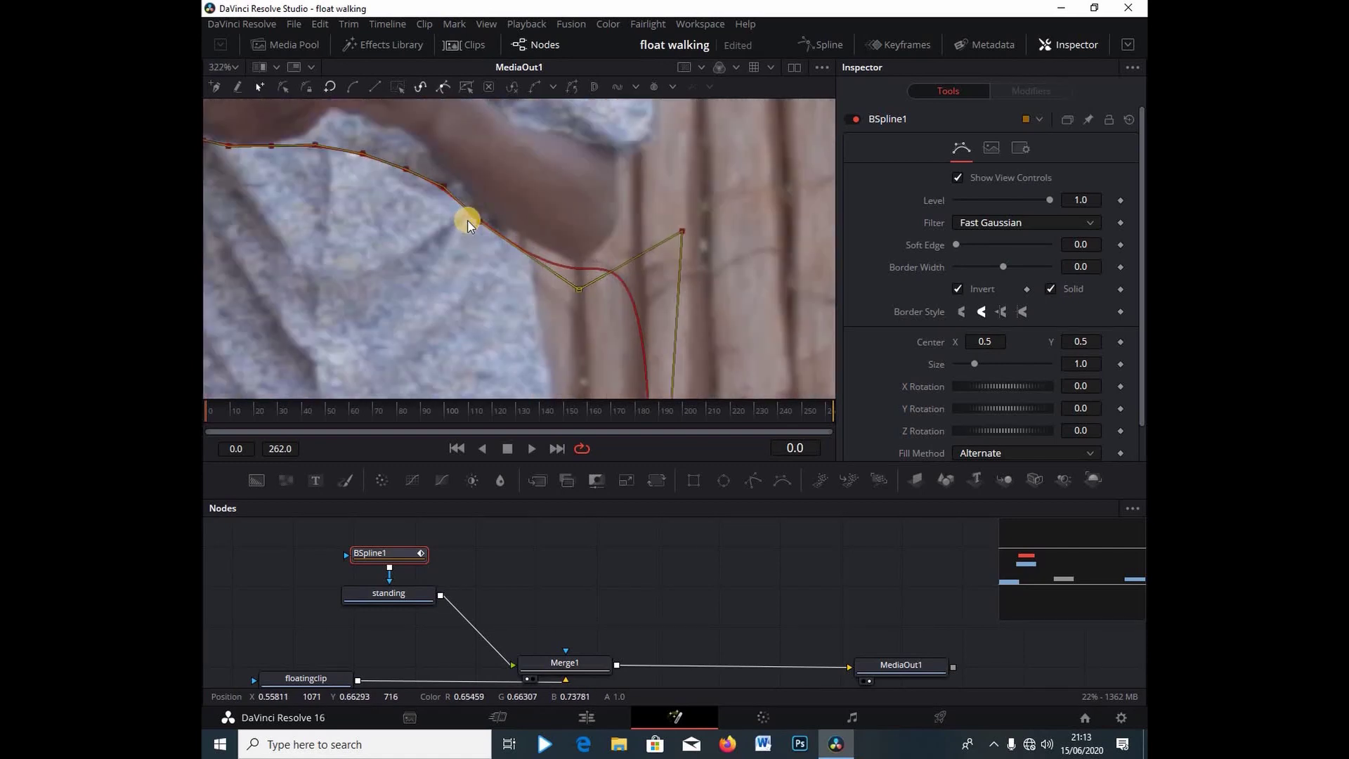
{"action": "left_click", "coordinate": [445, 183]}
{"action": "left_click", "coordinate": [456, 181]}
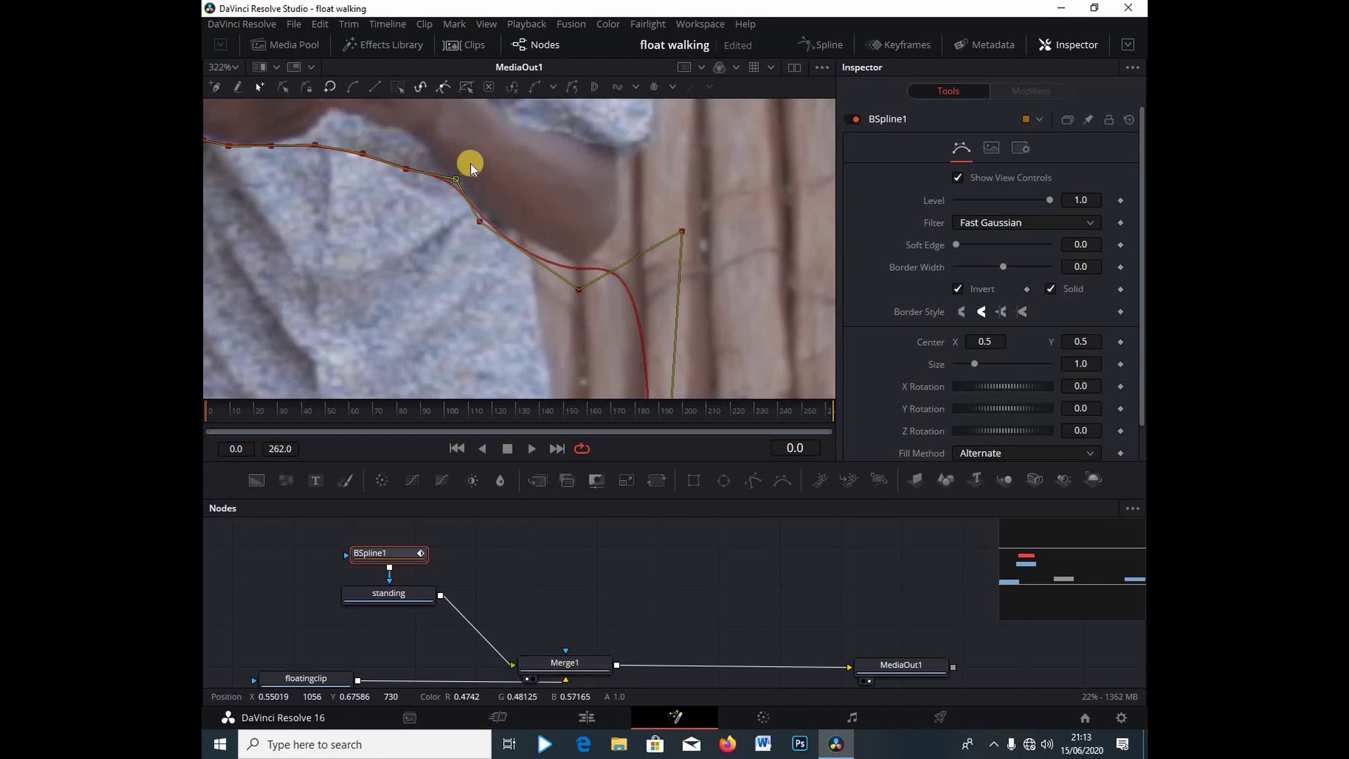
{"action": "left_click_drag", "start_coordinate": [411, 175], "coordinate": [415, 140]}
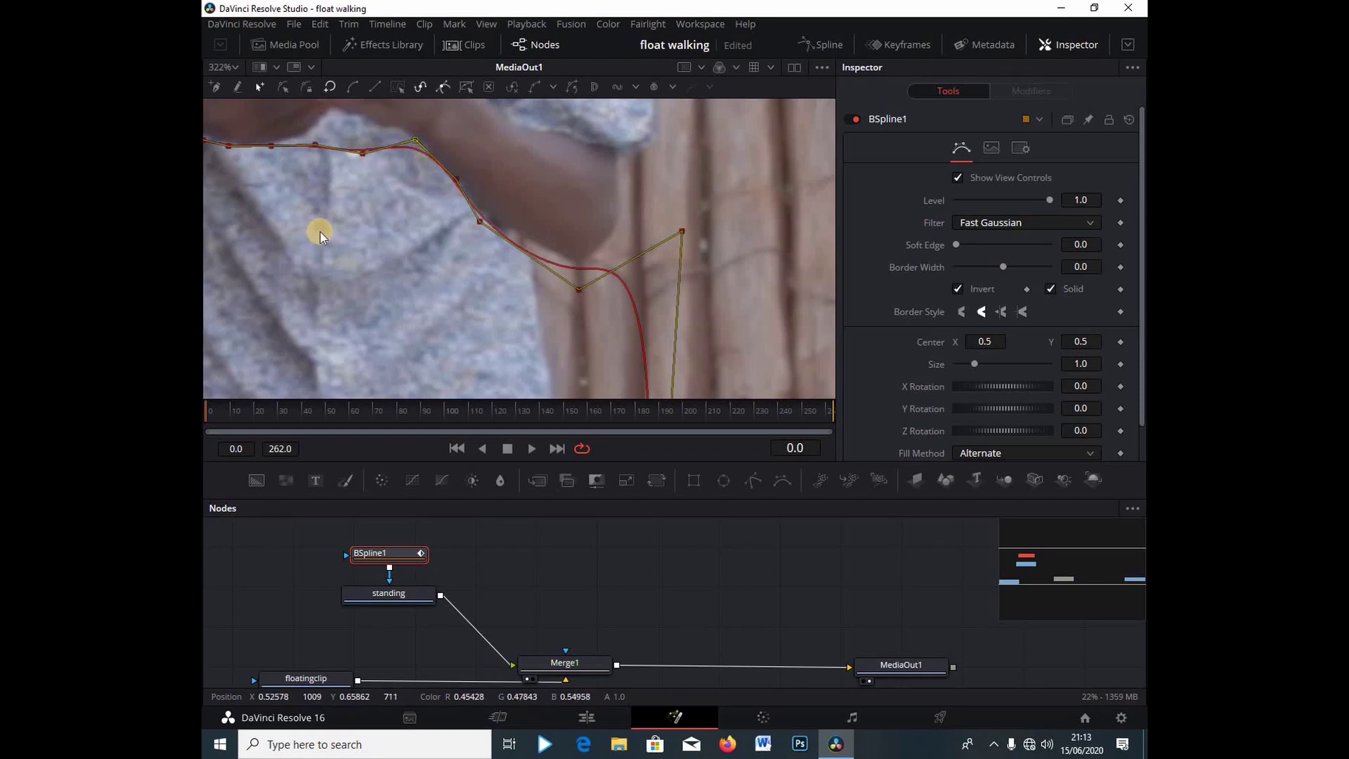
{"action": "scroll", "coordinate": [319, 230], "scroll_direction": "down", "scroll_amount": 2}
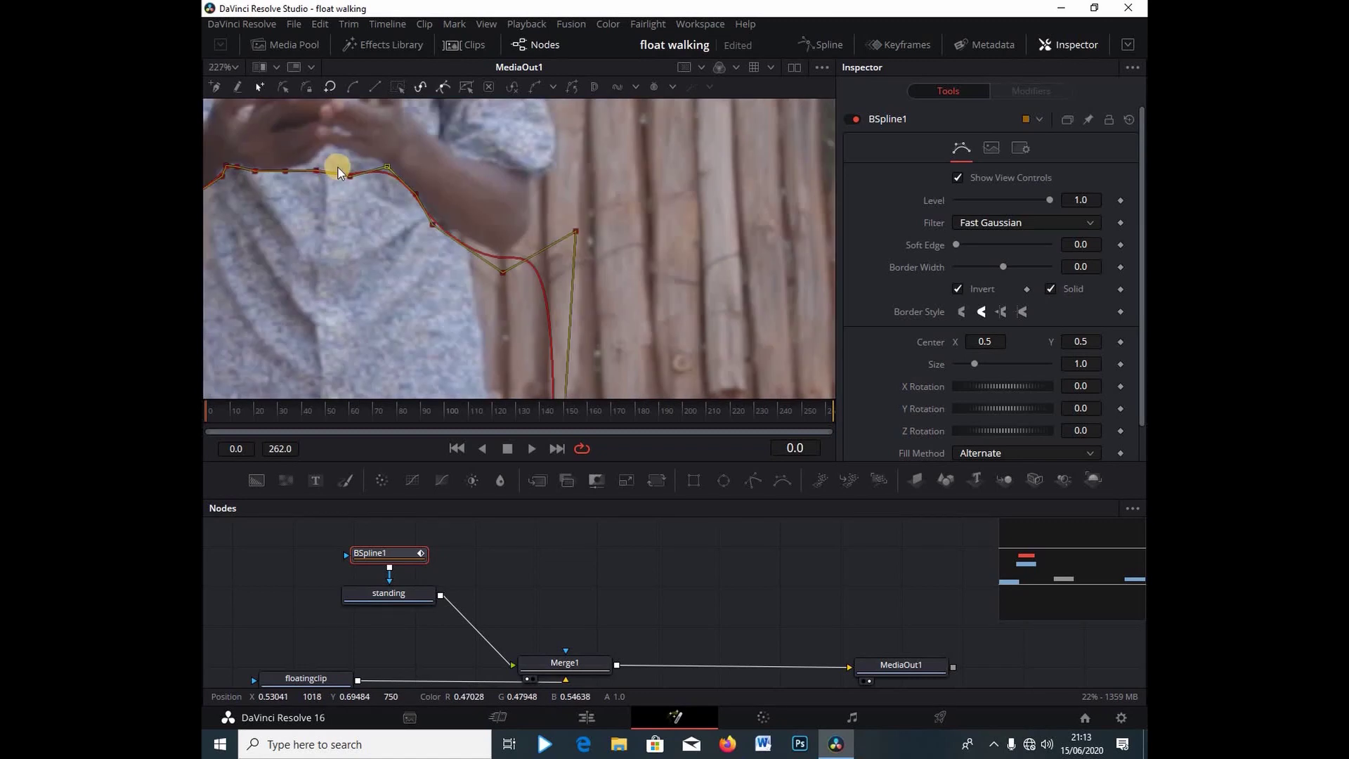
{"action": "left_click_drag", "start_coordinate": [346, 175], "coordinate": [357, 155]}
{"action": "left_click_drag", "start_coordinate": [335, 162], "coordinate": [332, 149]}
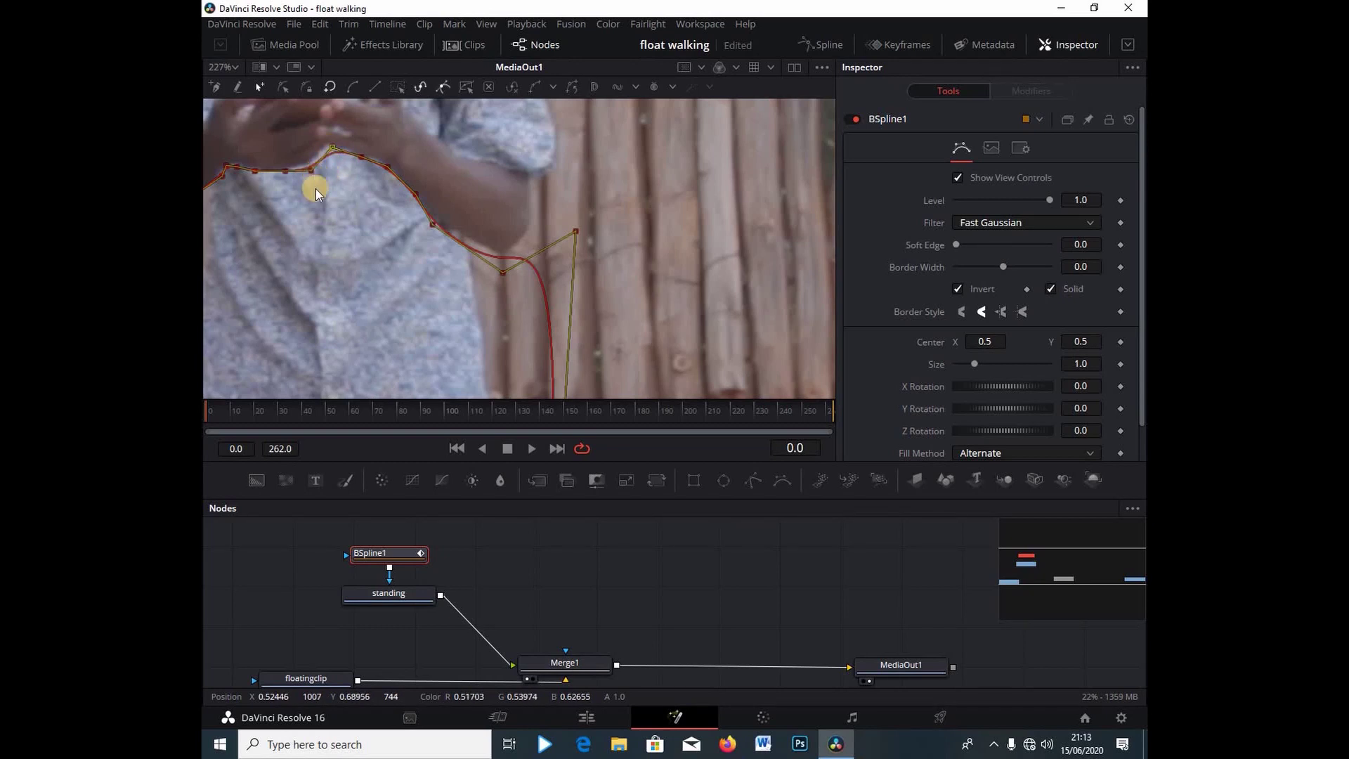
{"action": "left_click", "coordinate": [312, 166]}
Refine the mask's control points beneath the left wrist and forearm at frame 0
{"action": "scroll", "coordinate": [304, 187], "scroll_direction": "down", "scroll_amount": 2}
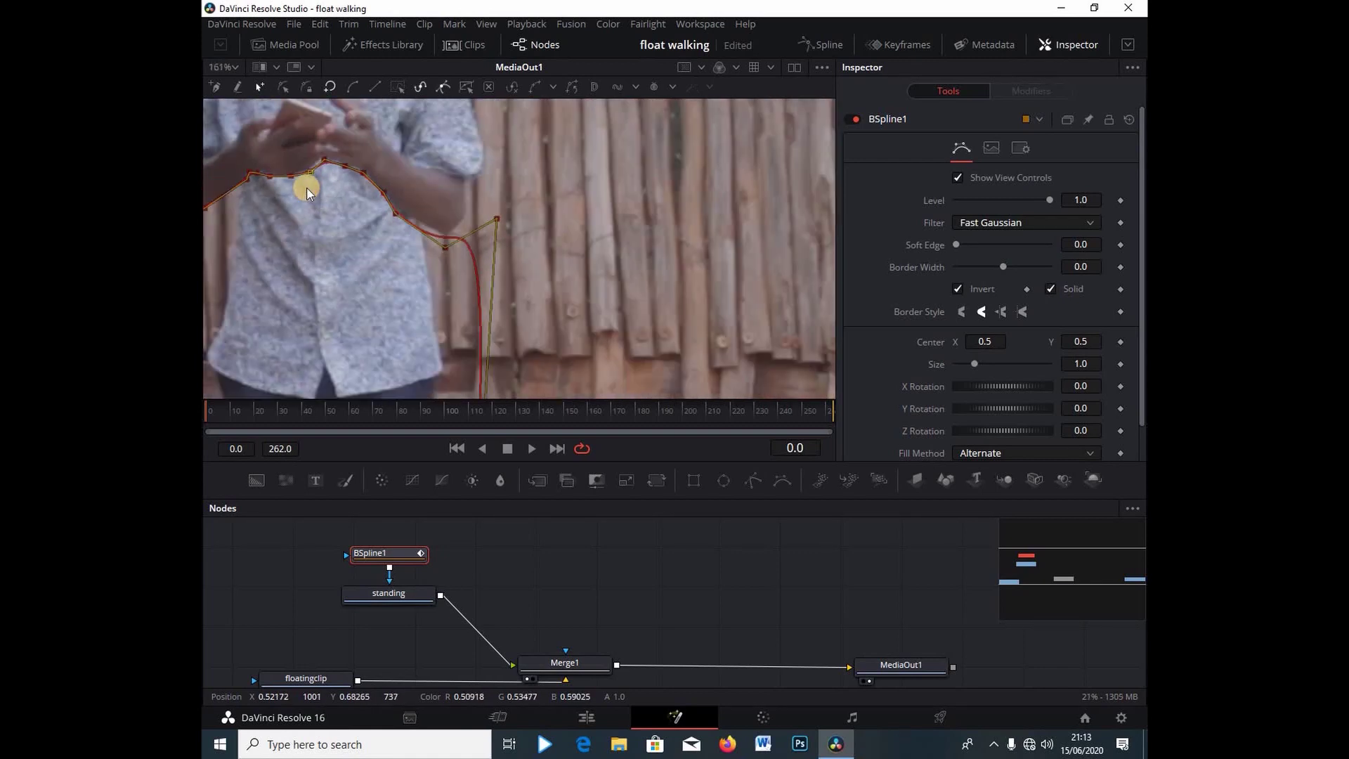
{"action": "scroll", "coordinate": [252, 209], "scroll_direction": "down", "scroll_amount": 1}
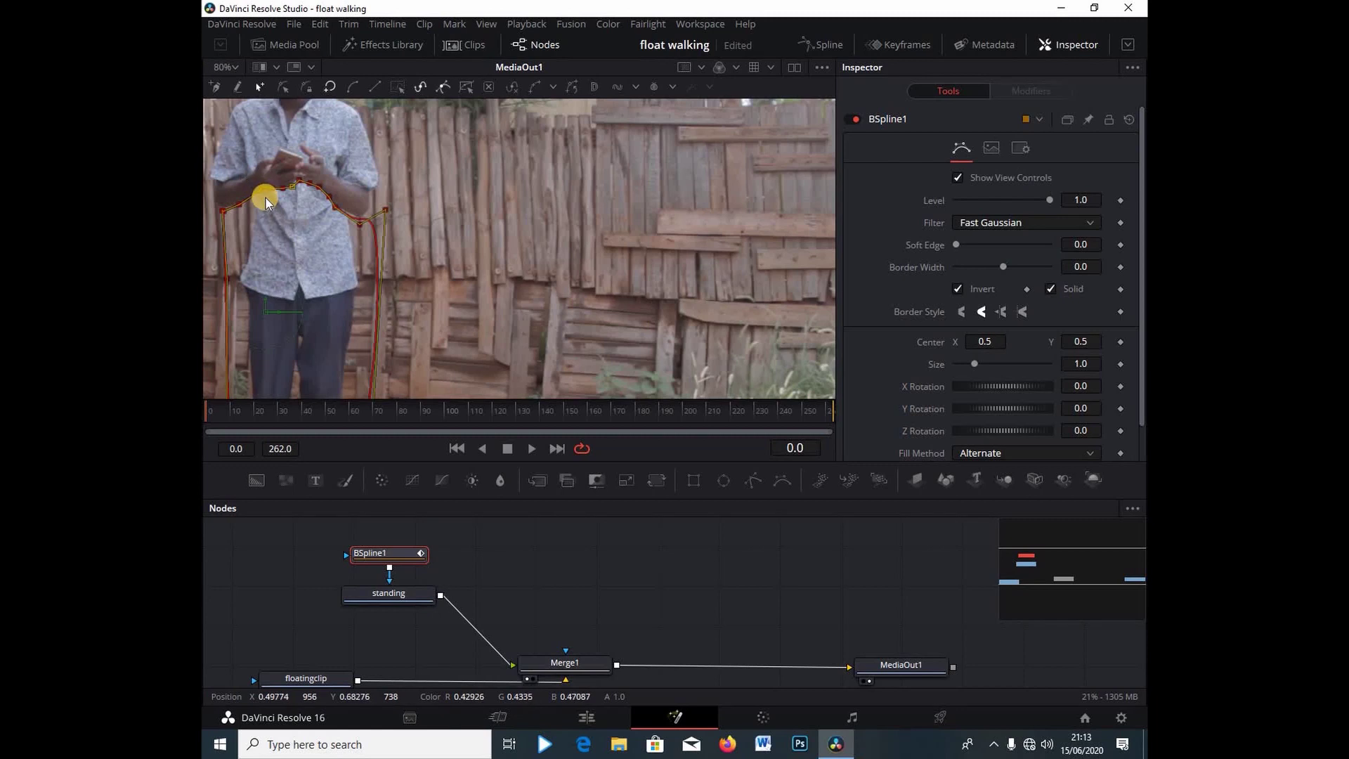
{"action": "scroll", "coordinate": [265, 201], "scroll_direction": "up", "scroll_amount": 3}
{"action": "left_click", "coordinate": [258, 161]}
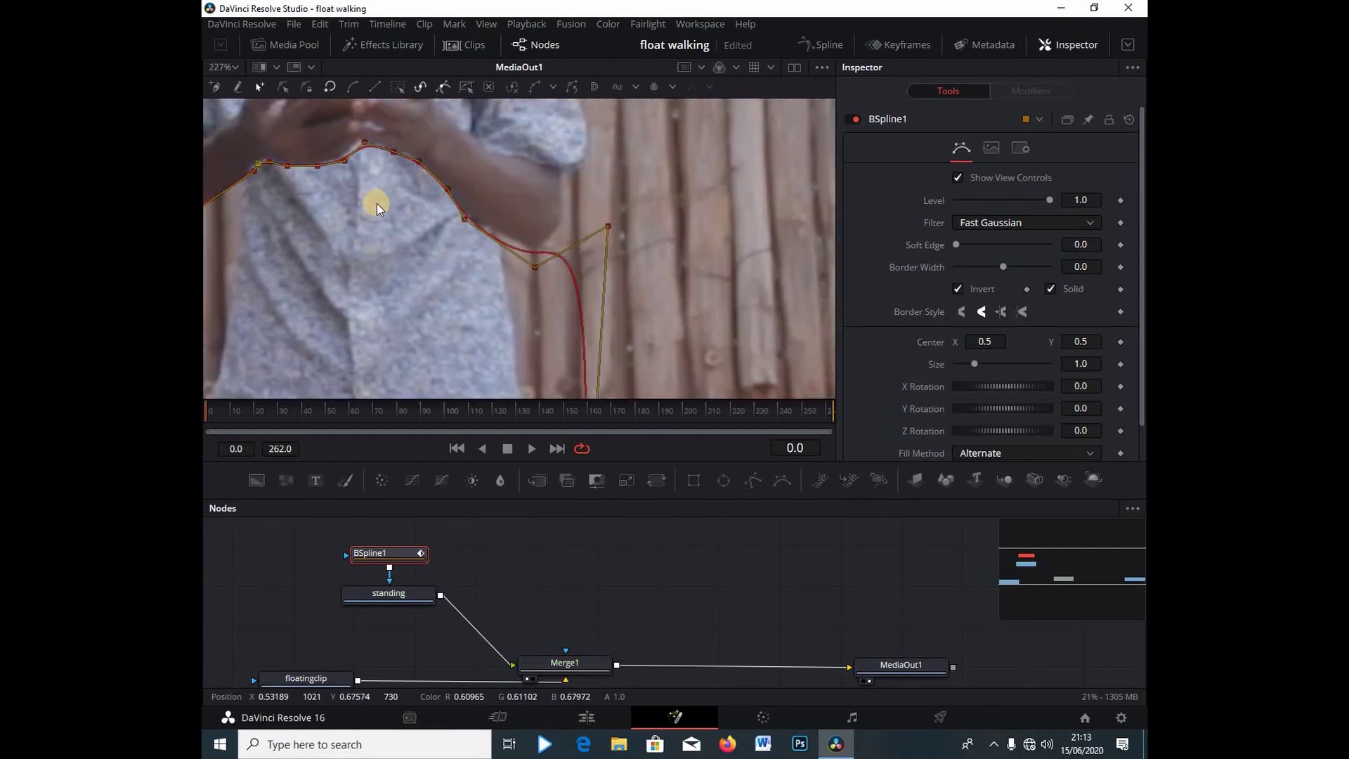
{"action": "scroll", "coordinate": [383, 209], "scroll_direction": "down", "scroll_amount": 2}
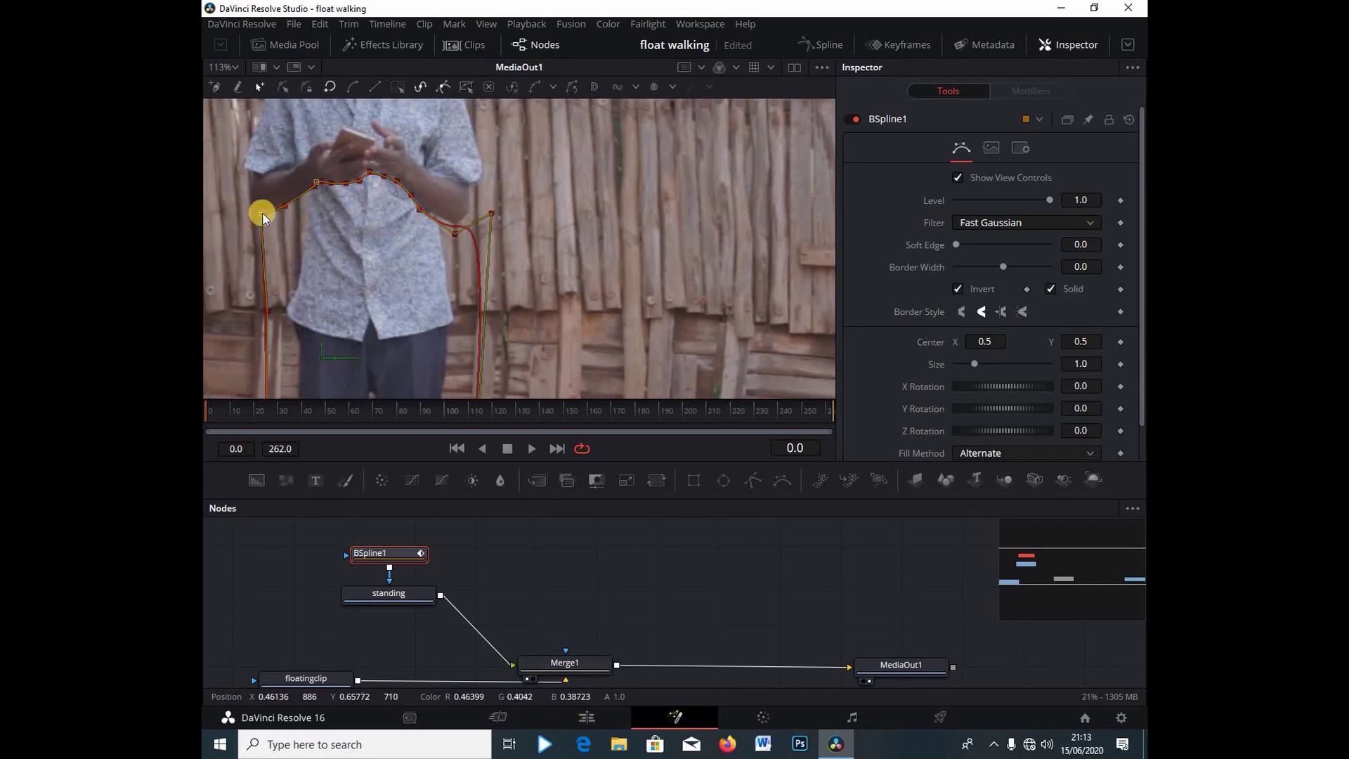
{"action": "left_click", "coordinate": [299, 205]}
{"action": "left_click", "coordinate": [305, 182]}
Refit the mask's top edge beneath both forearms and the hands at frame 1
{"action": "key", "text": "Right"}
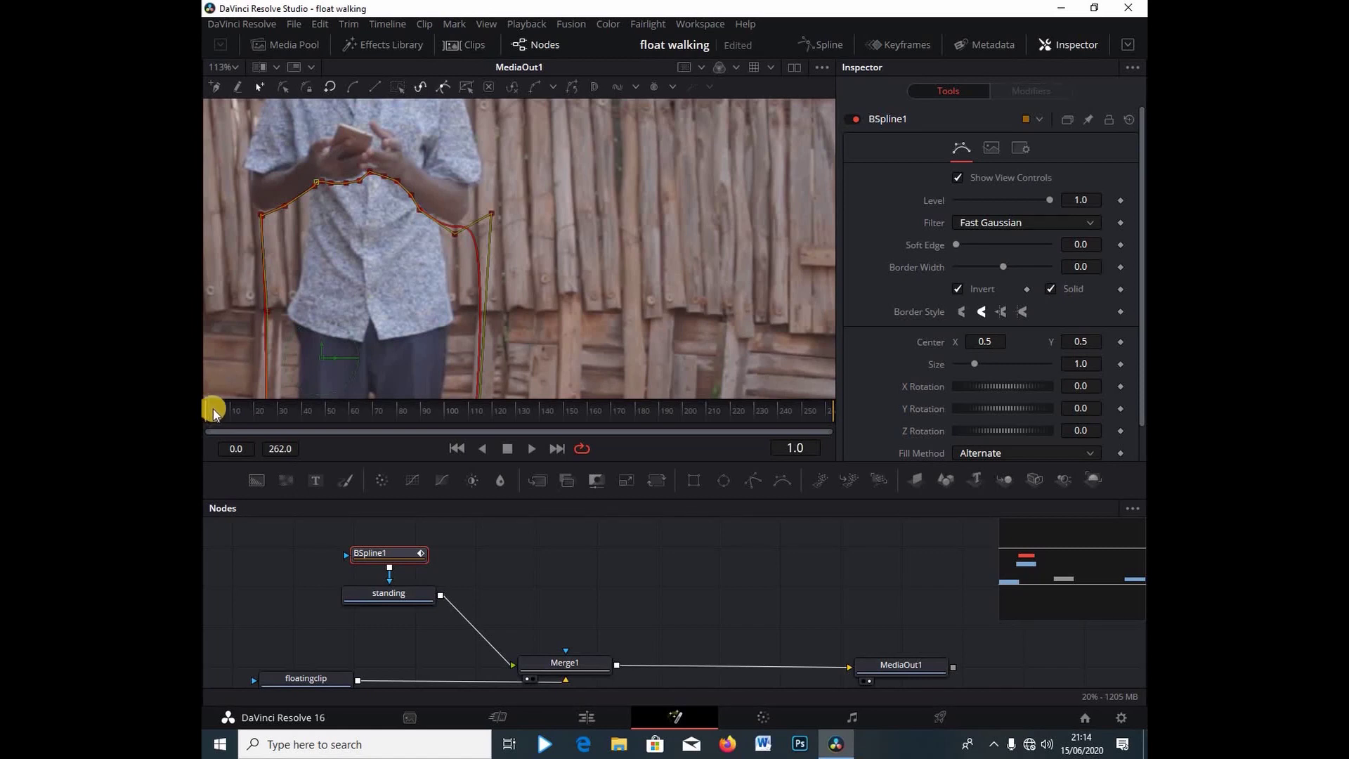
{"action": "left_click", "coordinate": [407, 196]}
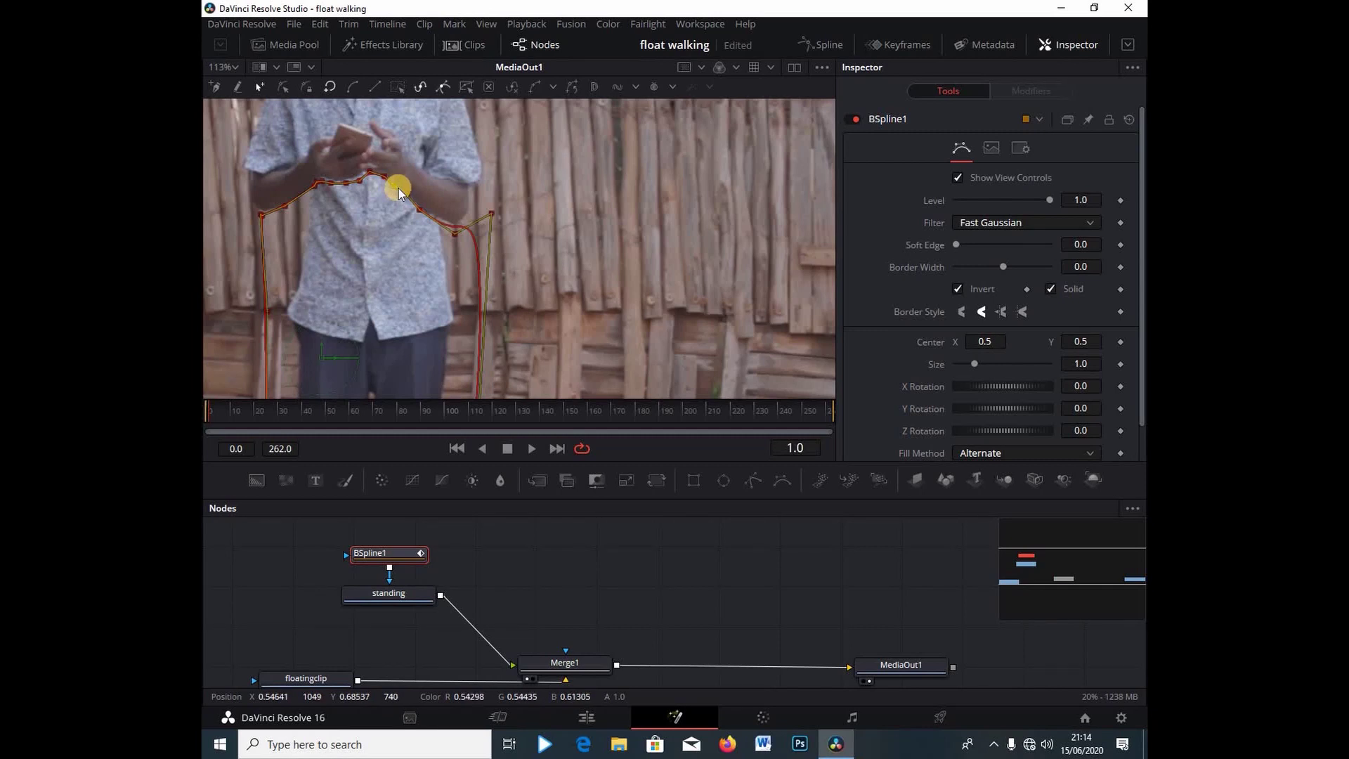
{"action": "left_click", "coordinate": [395, 185]}
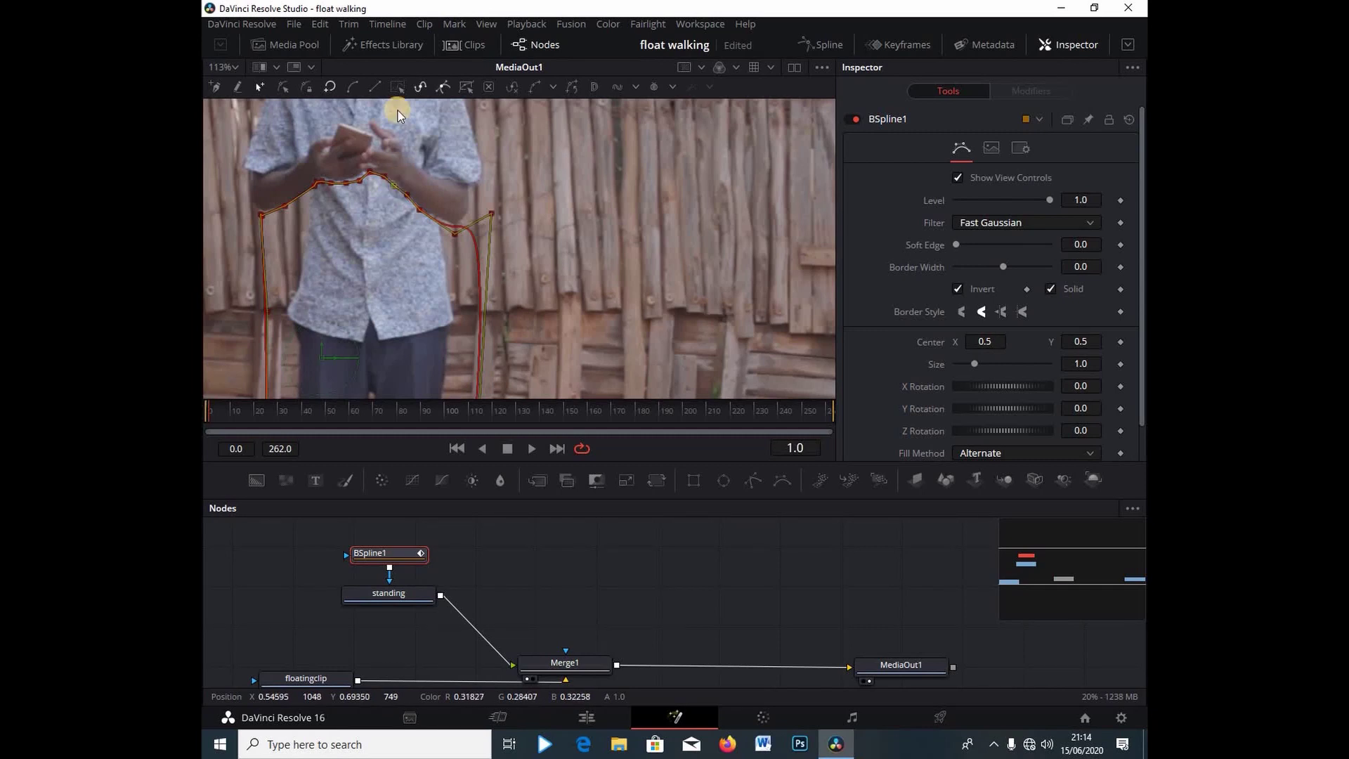
{"action": "left_click", "coordinate": [370, 168]}
{"action": "left_click_drag", "start_coordinate": [369, 176], "coordinate": [369, 178]}
{"action": "left_click", "coordinate": [289, 204]}
{"action": "left_click_drag", "start_coordinate": [288, 205], "coordinate": [318, 182]}
Refit the mask's top edge under the hands and right forearm at frame 2, continuing along the right forearm at frame 3
{"action": "key", "text": "Right"}
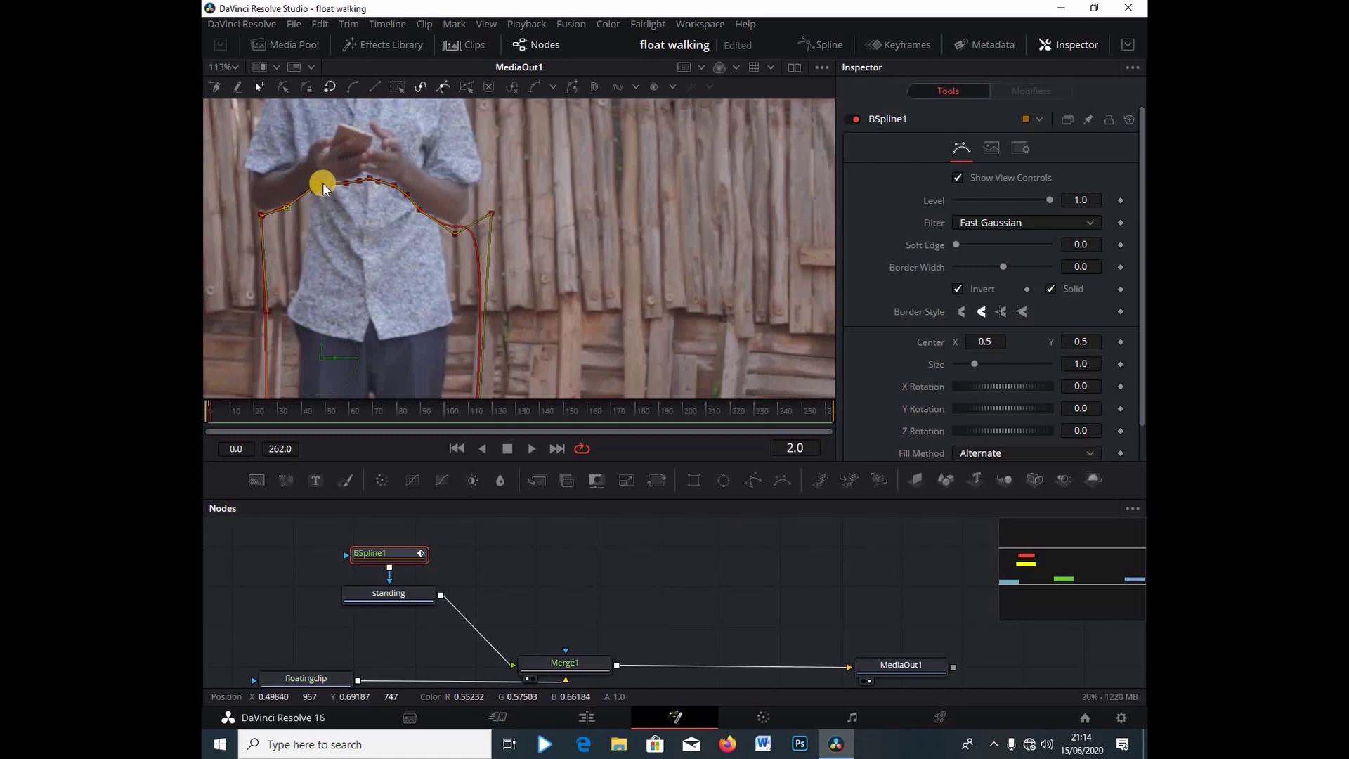
{"action": "mouse_move", "coordinate": [331, 187]}
{"action": "left_mouse_down"}
{"action": "mouse_move", "coordinate": [321, 176]}
{"action": "mouse_move", "coordinate": [373, 179]}
{"action": "left_mouse_up"}
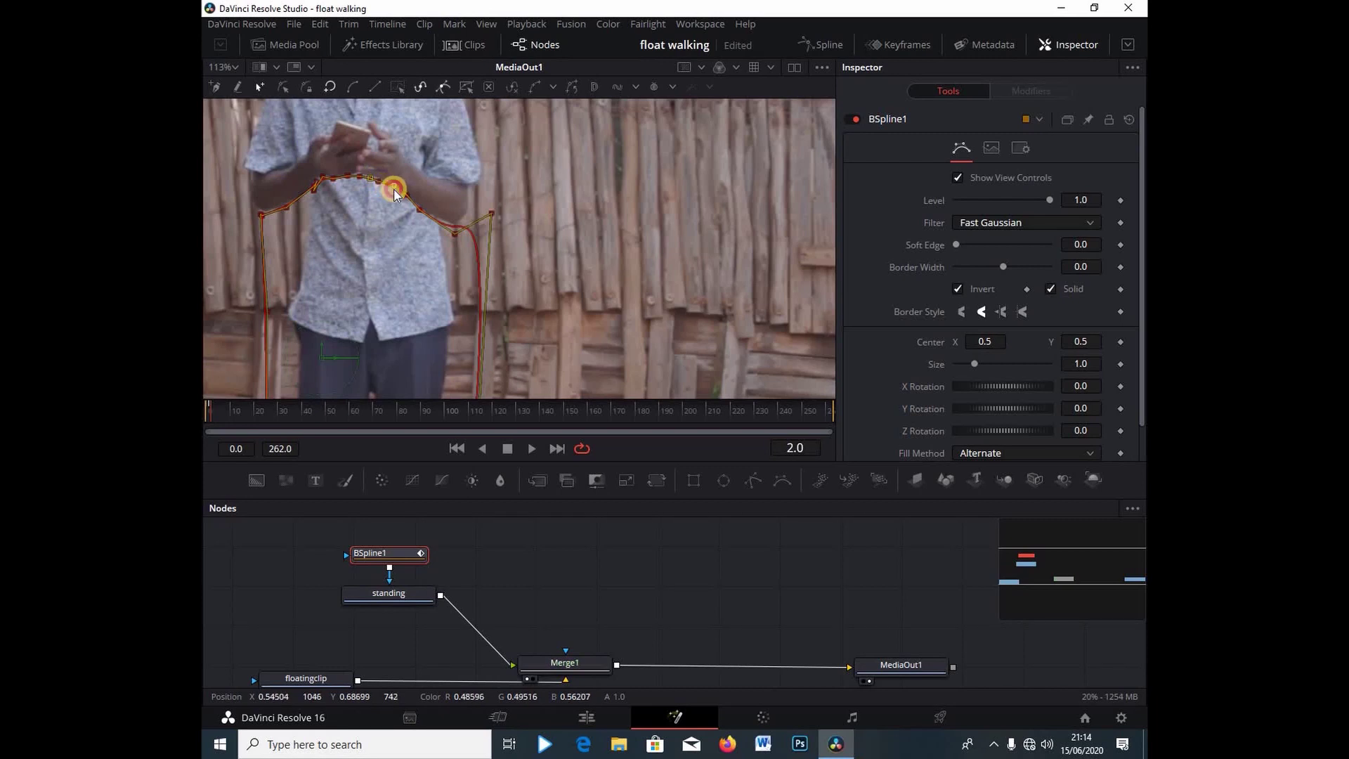
{"action": "left_click_drag", "start_coordinate": [394, 188], "coordinate": [454, 229]}
{"action": "key", "text": "Right"}
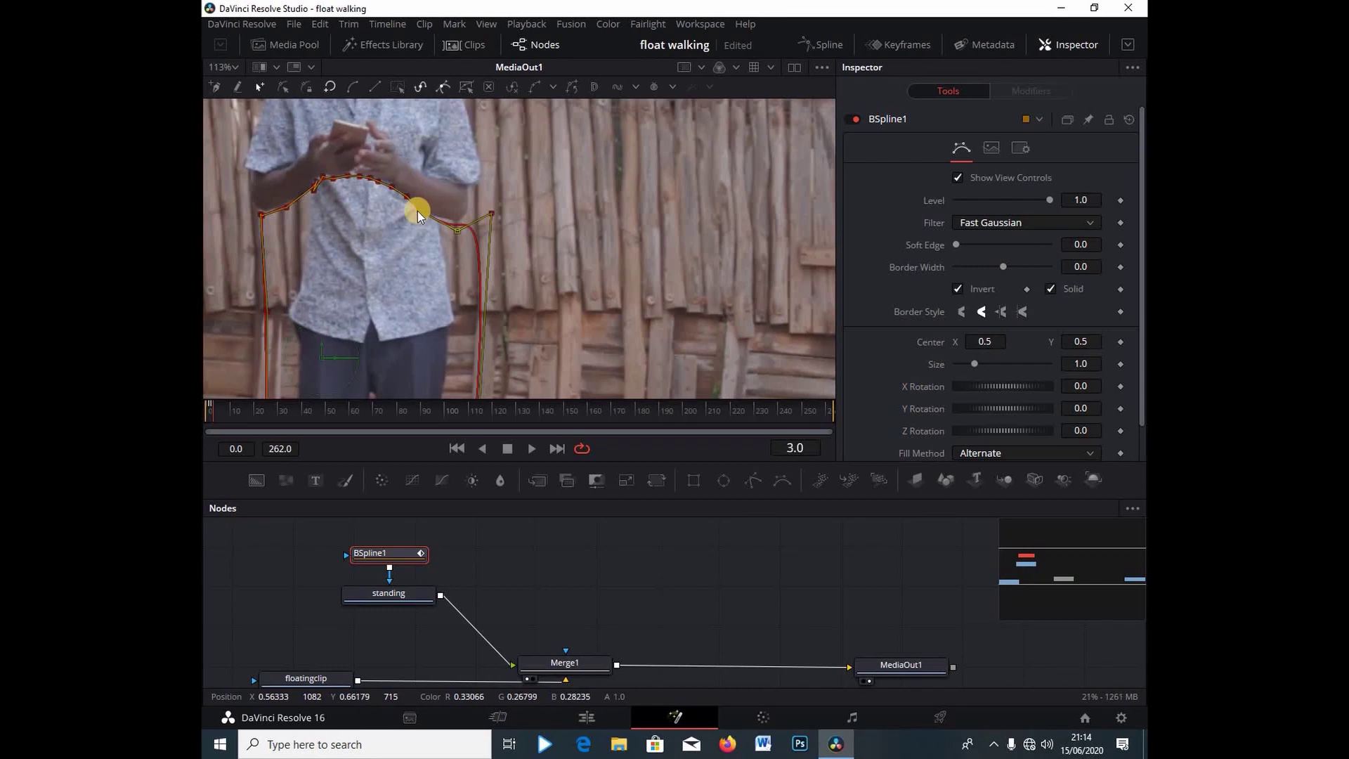
{"action": "left_click", "coordinate": [406, 199]}
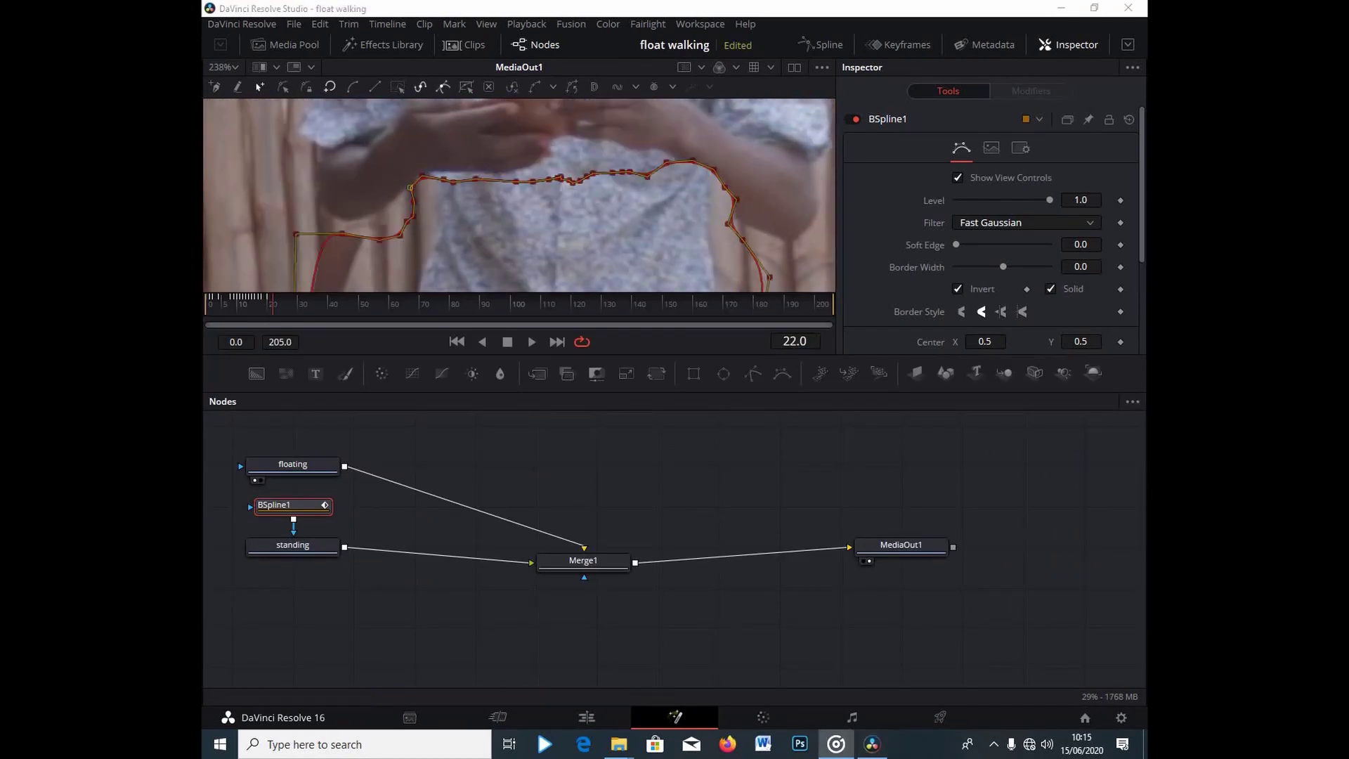
Adjust the mask's upper corners under both forearms, working backward from frame 22 to frame 16
{"action": "left_click_drag", "start_coordinate": [443, 180], "coordinate": [443, 171]}
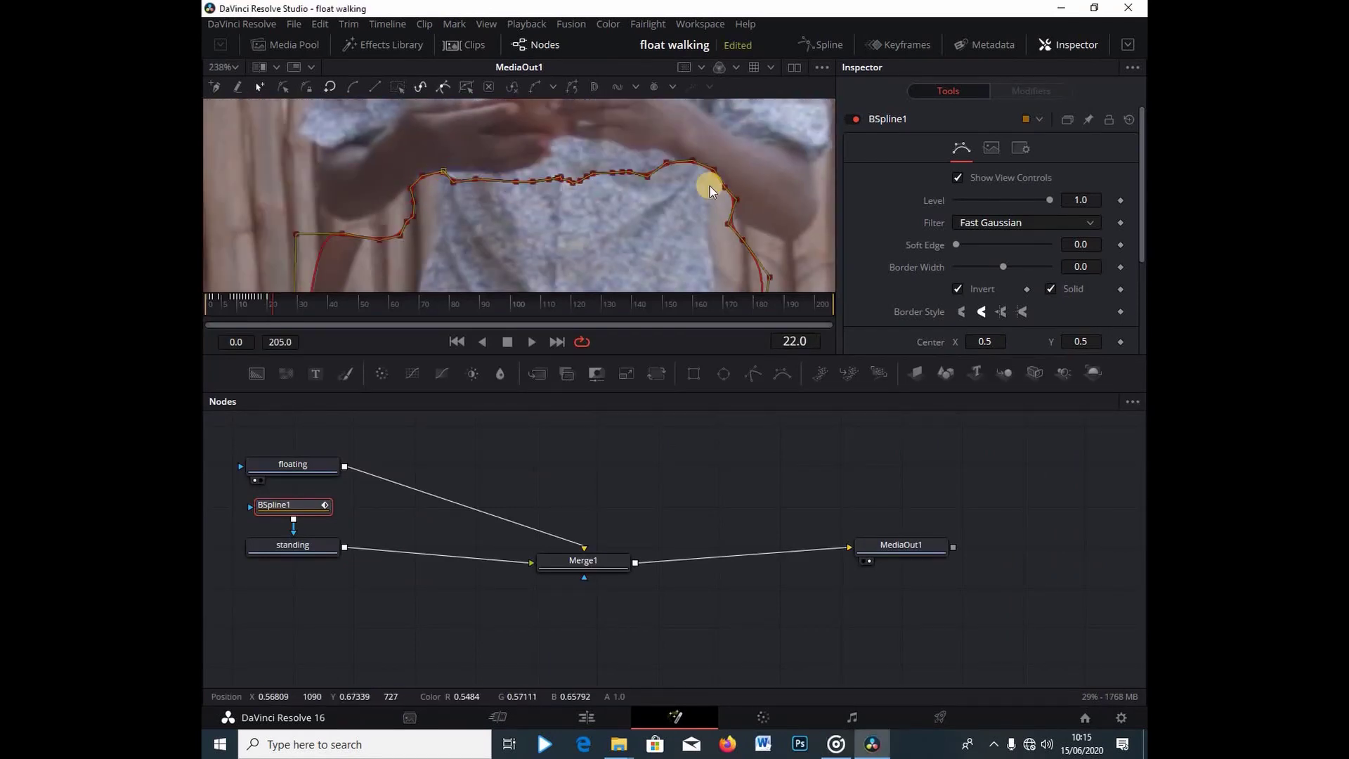
{"action": "key", "text": "Left"}
{"action": "key", "text": "Left"}
{"action": "left_click", "coordinate": [715, 191]}
{"action": "key", "text": "Left"}
{"action": "key", "text": "Left"}
{"action": "key", "text": "Left"}
{"action": "key", "text": "Left"}
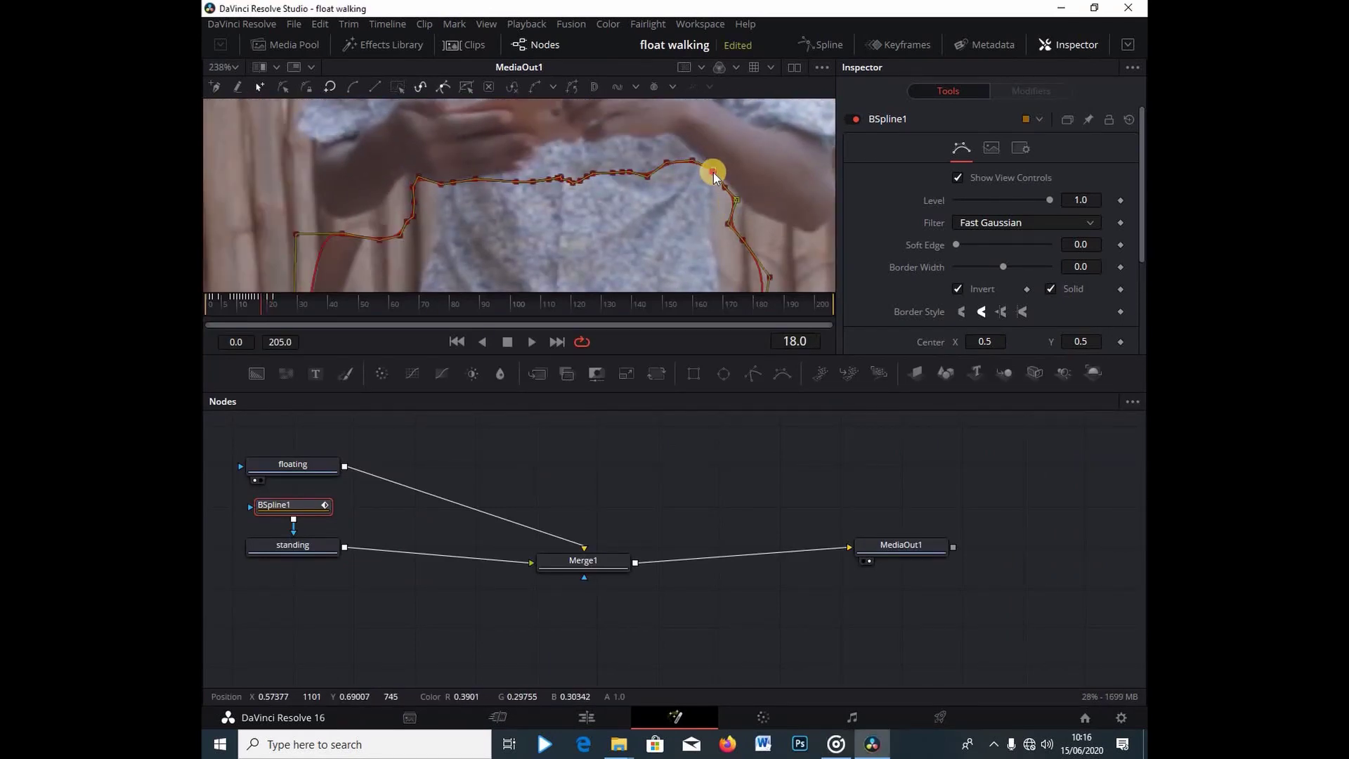
{"action": "left_click", "coordinate": [430, 182]}
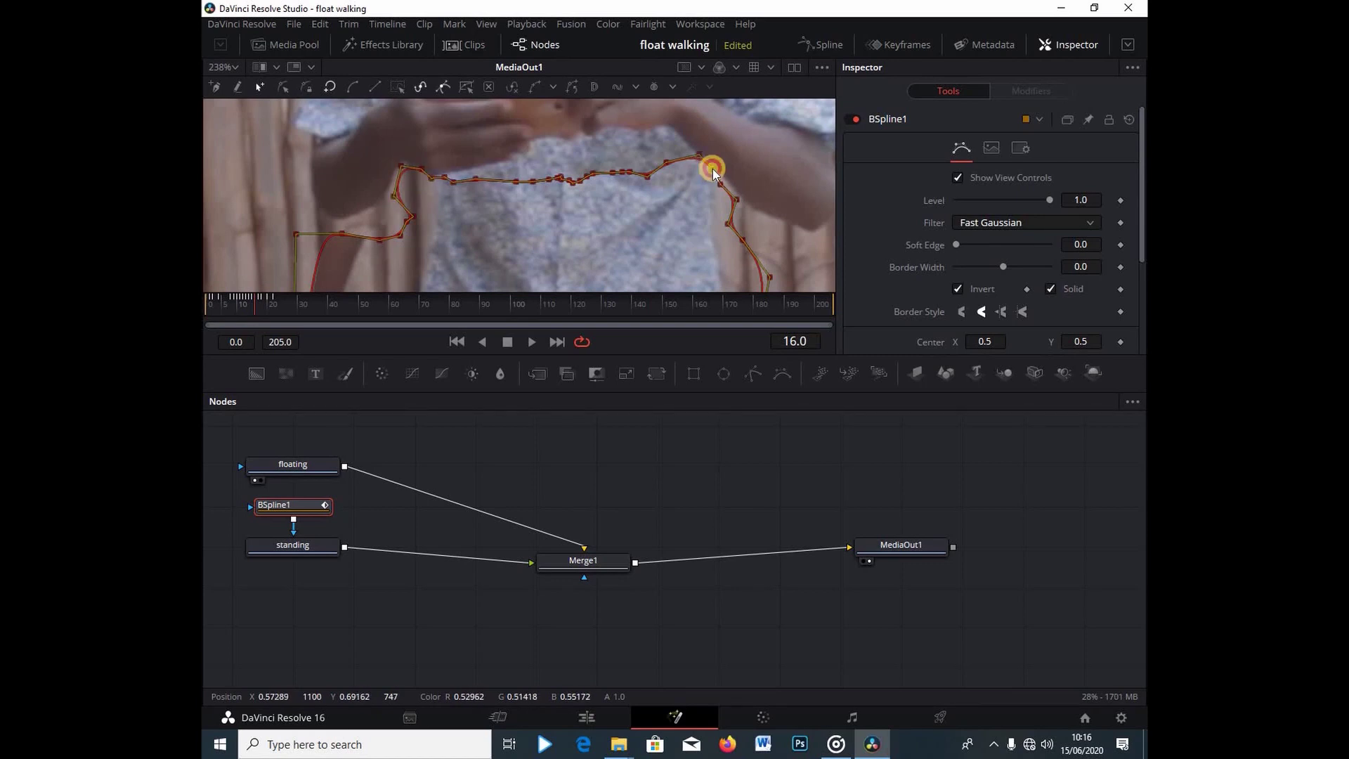
Return to frame 22 and pull the mask's control points under the left and right forearms inward
{"action": "key", "text": "Right"}
{"action": "key", "text": "Right"}
{"action": "key", "text": "Right"}
{"action": "key", "text": "Right"}
{"action": "key", "text": "Right"}
Advance frame by frame from 22 to 30, refitting the mask's upper-left corner beneath the forearm
{"action": "key", "text": "Right"}
{"action": "key", "text": "Right"}
{"action": "key", "text": "Right"}
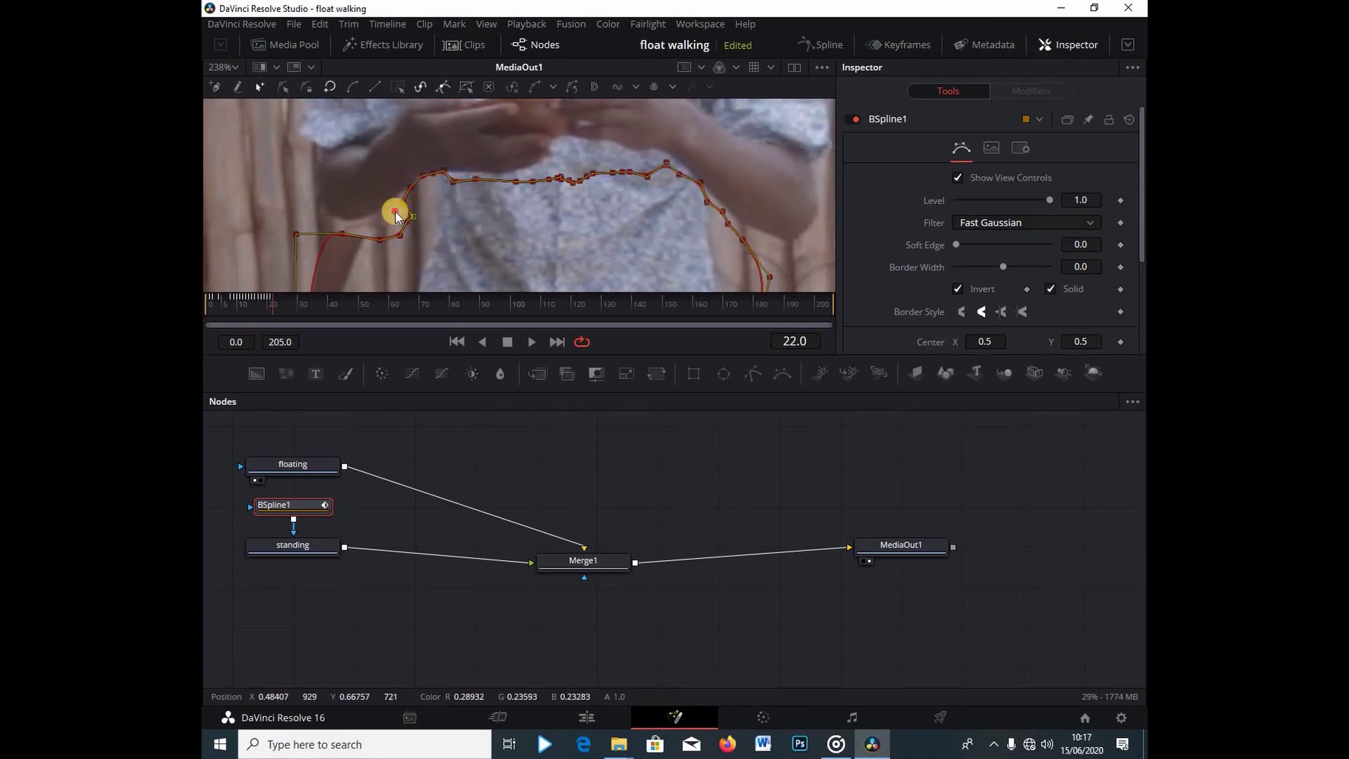
{"action": "left_click_drag", "start_coordinate": [453, 181], "coordinate": [446, 216]}
{"action": "scroll", "coordinate": [702, 260], "scroll_direction": "up", "scroll_amount": 2}
{"action": "left_click", "coordinate": [723, 248]}
{"action": "left_click_drag", "start_coordinate": [741, 261], "coordinate": [732, 265]}
{"action": "left_click_drag", "start_coordinate": [715, 219], "coordinate": [699, 224]}
{"action": "left_click_drag", "start_coordinate": [702, 201], "coordinate": [687, 219]}
{"action": "scroll", "coordinate": [769, 240], "scroll_direction": "down", "scroll_amount": 5}
{"action": "scroll", "coordinate": [769, 241], "scroll_direction": "up", "scroll_amount": 3}
{"action": "left_click_drag", "start_coordinate": [769, 241], "coordinate": [569, 181]}
{"action": "key", "text": "Right"}
{"action": "scroll", "coordinate": [548, 179], "scroll_direction": "up", "scroll_amount": 3}
{"action": "scroll", "coordinate": [557, 171], "scroll_direction": "down", "scroll_amount": 3}
{"action": "left_click_drag", "start_coordinate": [241, 168], "coordinate": [482, 170]}
{"action": "left_click", "coordinate": [351, 226]}
{"action": "key", "text": "Right"}
{"action": "key", "text": "Right"}
{"action": "key", "text": "Right"}
{"action": "key", "text": "Right"}
{"action": "key", "text": "Right"}
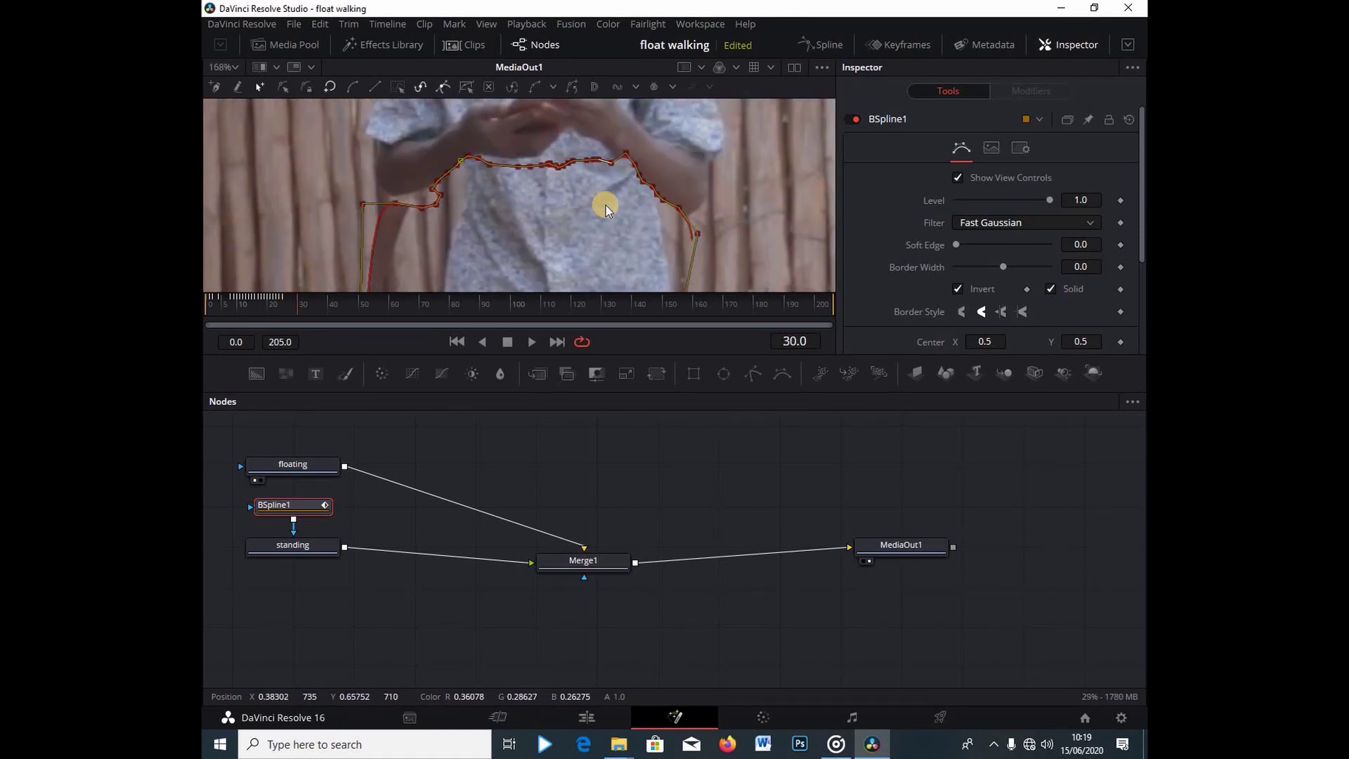
Refit the mask's points beneath both forearms between frames 26 and 34
{"action": "scroll", "coordinate": [606, 203], "scroll_direction": "up", "scroll_amount": 2}
{"action": "scroll", "coordinate": [687, 187], "scroll_direction": "down", "scroll_amount": 2}
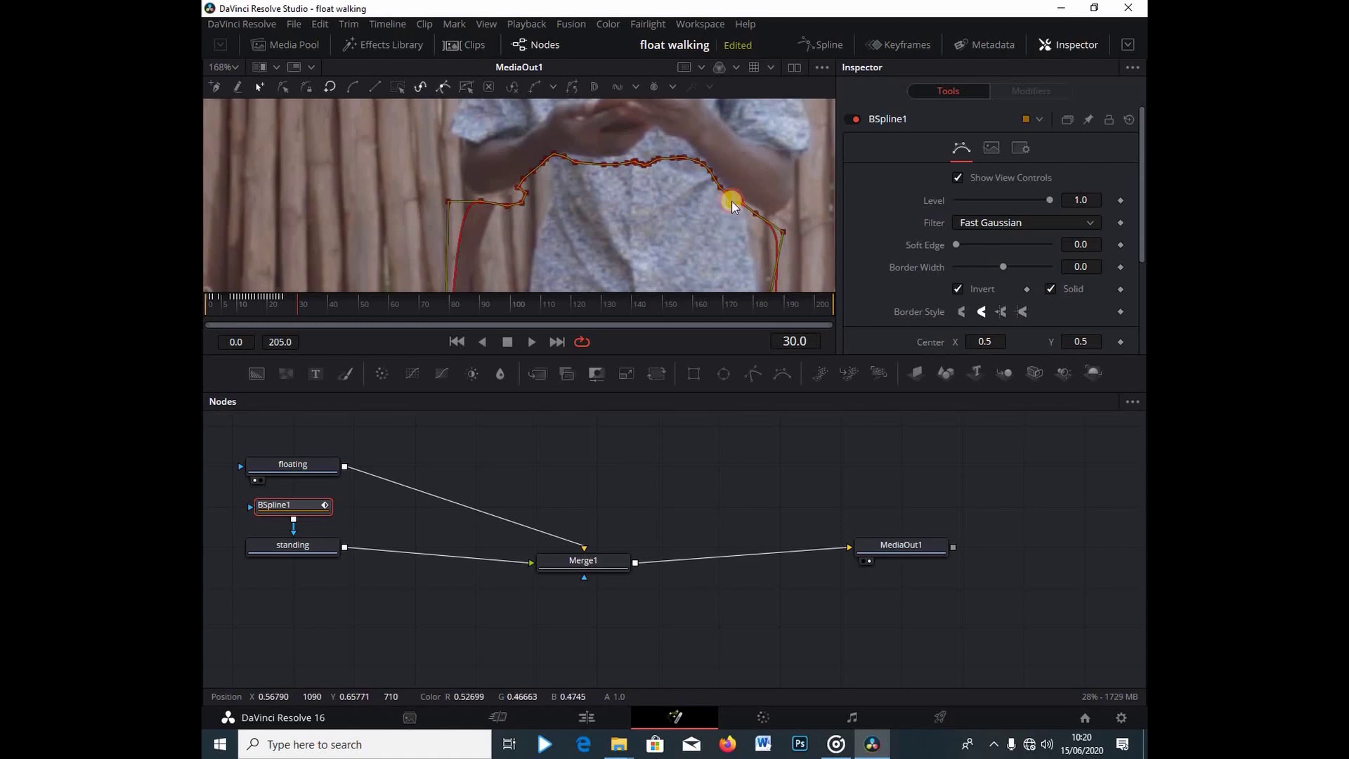
{"action": "scroll", "coordinate": [505, 198], "scroll_direction": "up", "scroll_amount": 2}
{"action": "scroll", "coordinate": [696, 198], "scroll_direction": "down", "scroll_amount": 3}
{"action": "scroll", "coordinate": [700, 200], "scroll_direction": "up", "scroll_amount": 2}
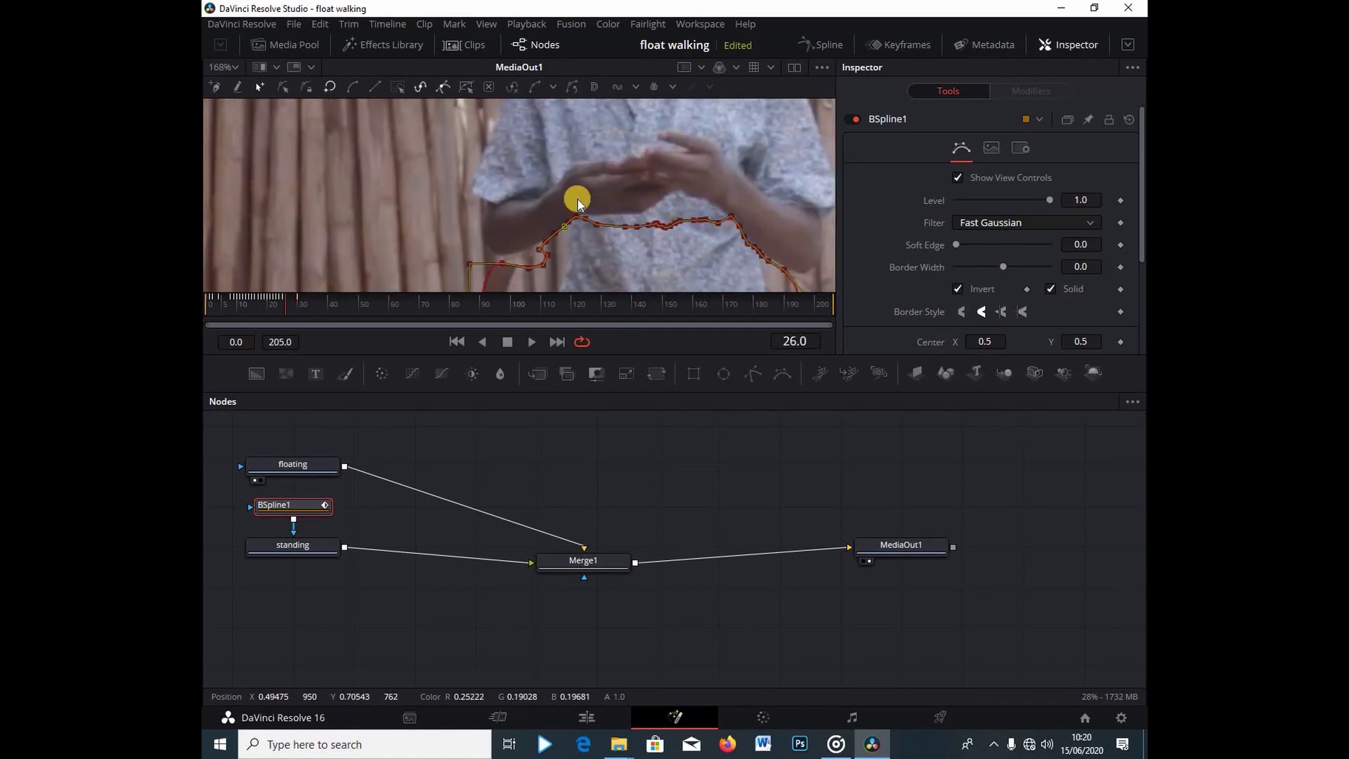
{"action": "key", "text": "Right"}
{"action": "key", "text": "Right"}
{"action": "key", "text": "Right"}
{"action": "key", "text": "Right"}
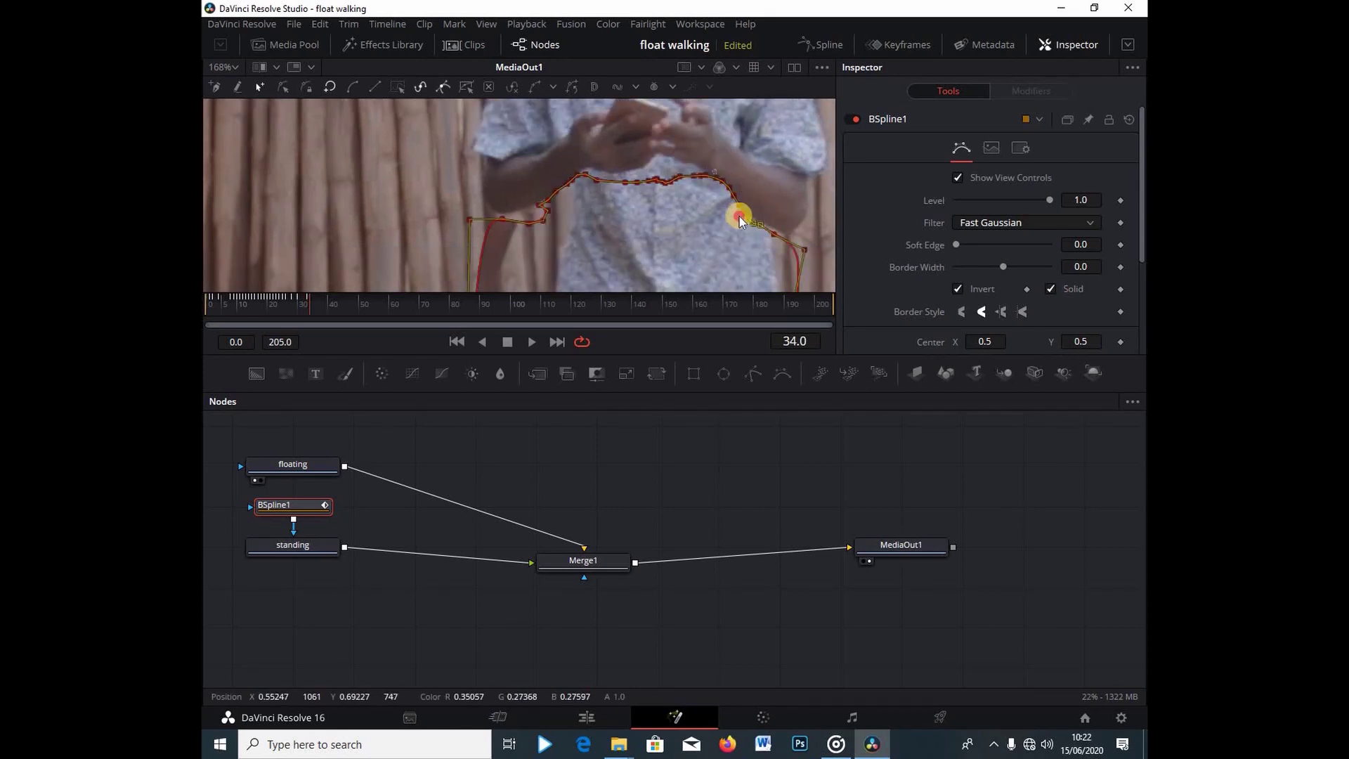
Move the mask's wrist and right forearm control points to follow the arms at frames 36 through 38
{"action": "key", "text": "Right"}
{"action": "key", "text": "Right"}
{"action": "key", "text": "Right"}
{"action": "key", "text": "Right"}
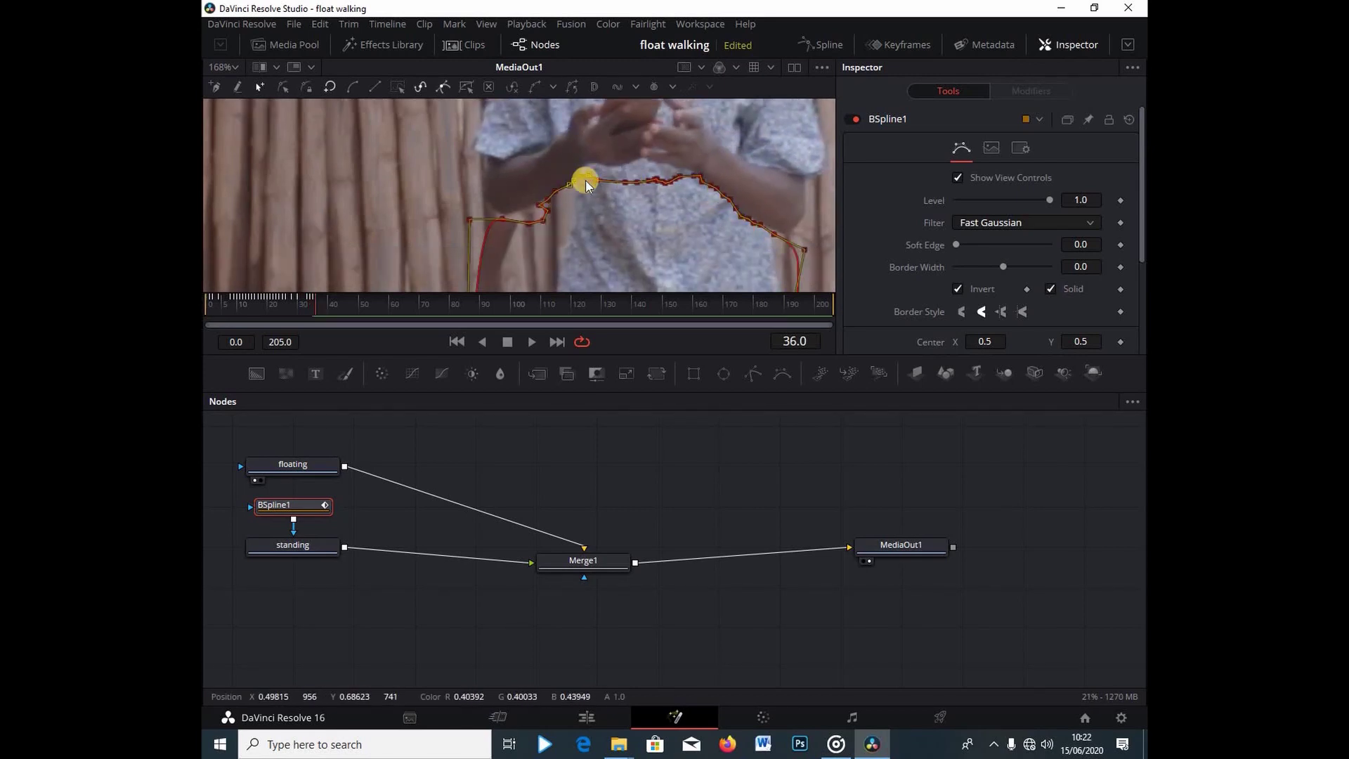
{"action": "left_click_drag", "start_coordinate": [566, 180], "coordinate": [572, 184]}
{"action": "left_click_drag", "start_coordinate": [725, 190], "coordinate": [759, 229]}
{"action": "left_click", "coordinate": [748, 216]}
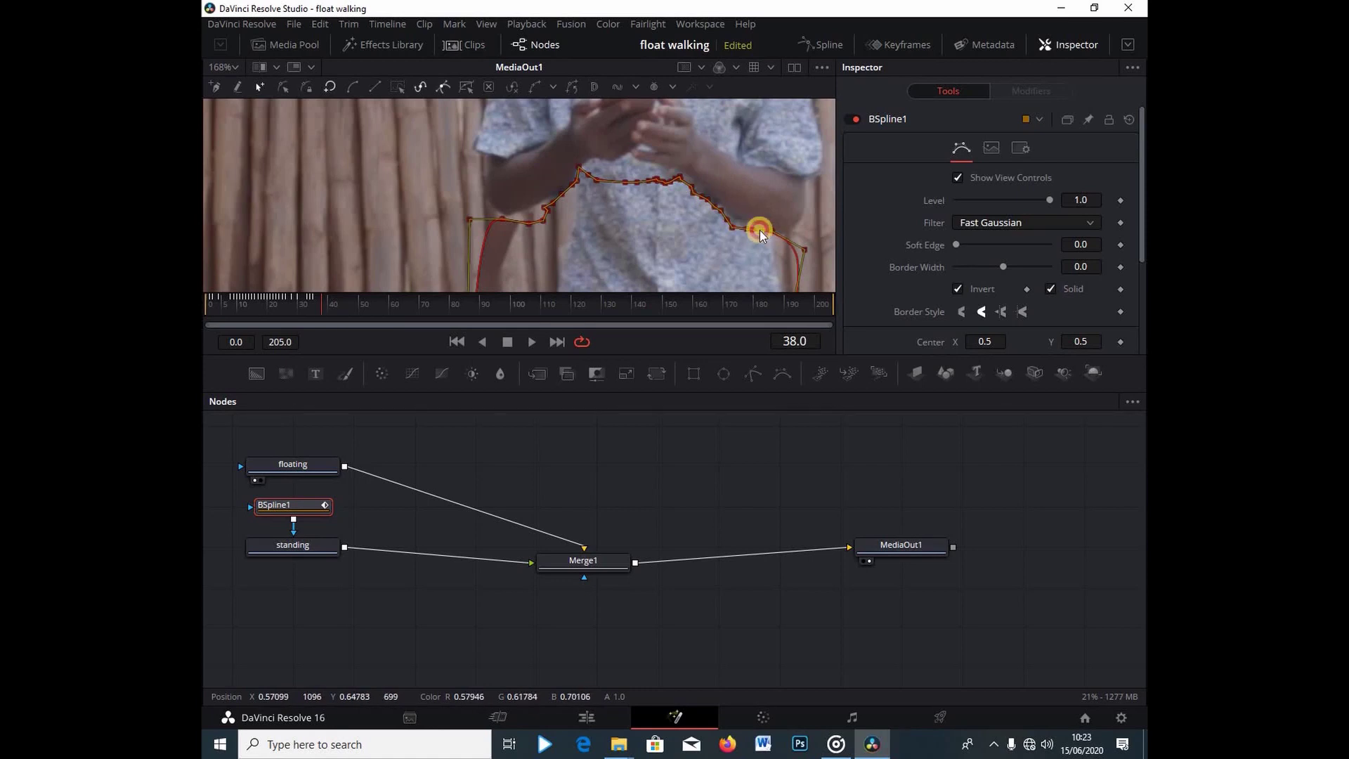
Pull a control point on the mask's left side slightly outward and down
{"action": "scroll", "coordinate": [689, 181], "scroll_direction": "down", "scroll_amount": 3}
{"action": "scroll", "coordinate": [665, 201], "scroll_direction": "up", "scroll_amount": 1}
{"action": "left_click", "coordinate": [359, 184]}
{"action": "left_click_drag", "start_coordinate": [359, 183], "coordinate": [341, 190]}
{"action": "scroll", "coordinate": [406, 175], "scroll_direction": "down", "scroll_amount": 3}
{"action": "scroll", "coordinate": [541, 187], "scroll_direction": "up", "scroll_amount": 3}
Work backward to frame 30, adjusting the mask's left edge beside the shirt
{"action": "key", "text": "Left"}
{"action": "key", "text": "Left"}
{"action": "key", "text": "Left"}
{"action": "scroll", "coordinate": [558, 220], "scroll_direction": "down", "scroll_amount": 3}
{"action": "scroll", "coordinate": [541, 126], "scroll_direction": "up", "scroll_amount": 2}
Widen the mask's left edge beside the shirt and trousers, working backward from frame 30 to frame 8
{"action": "key", "text": "Left"}
{"action": "key", "text": "Left"}
{"action": "key", "text": "Left"}
{"action": "key", "text": "Left"}
{"action": "key", "text": "Left"}
{"action": "key", "text": "Left"}
{"action": "key", "text": "Left"}
{"action": "key", "text": "Left"}
{"action": "key", "text": "Left"}
{"action": "key", "text": "Left"}
{"action": "key", "text": "Left"}
{"action": "key", "text": "Left"}
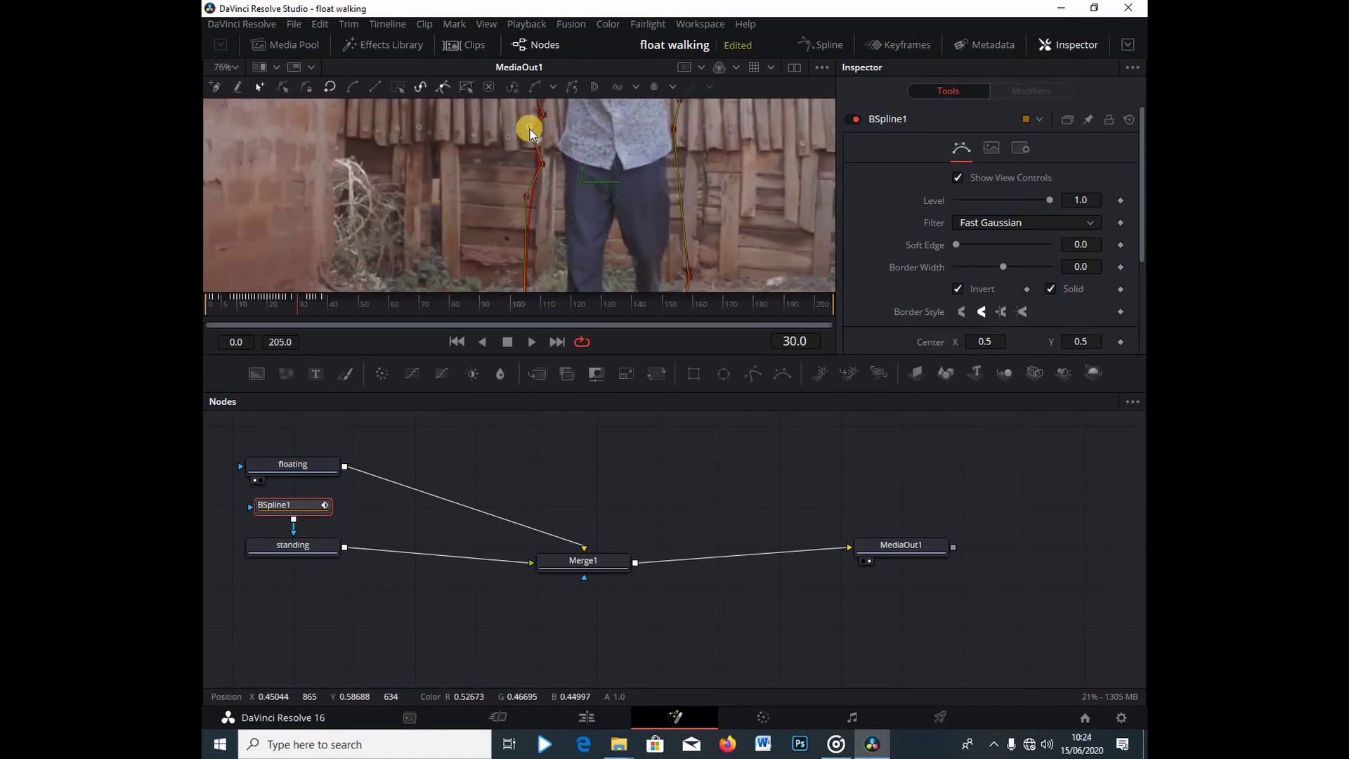
{"action": "scroll", "coordinate": [538, 160], "scroll_direction": "down", "scroll_amount": 2}
{"action": "scroll", "coordinate": [538, 160], "scroll_direction": "up", "scroll_amount": 2}
{"action": "key", "text": "Left"}
{"action": "key", "text": "Left"}
{"action": "key", "text": "Left"}
{"action": "key", "text": "Left"}
{"action": "key", "text": "Left"}
{"action": "key", "text": "Left"}
{"action": "key", "text": "Left"}
{"action": "key", "text": "Left"}
{"action": "key", "text": "Left"}
{"action": "key", "text": "Left"}
{"action": "key", "text": "Left"}
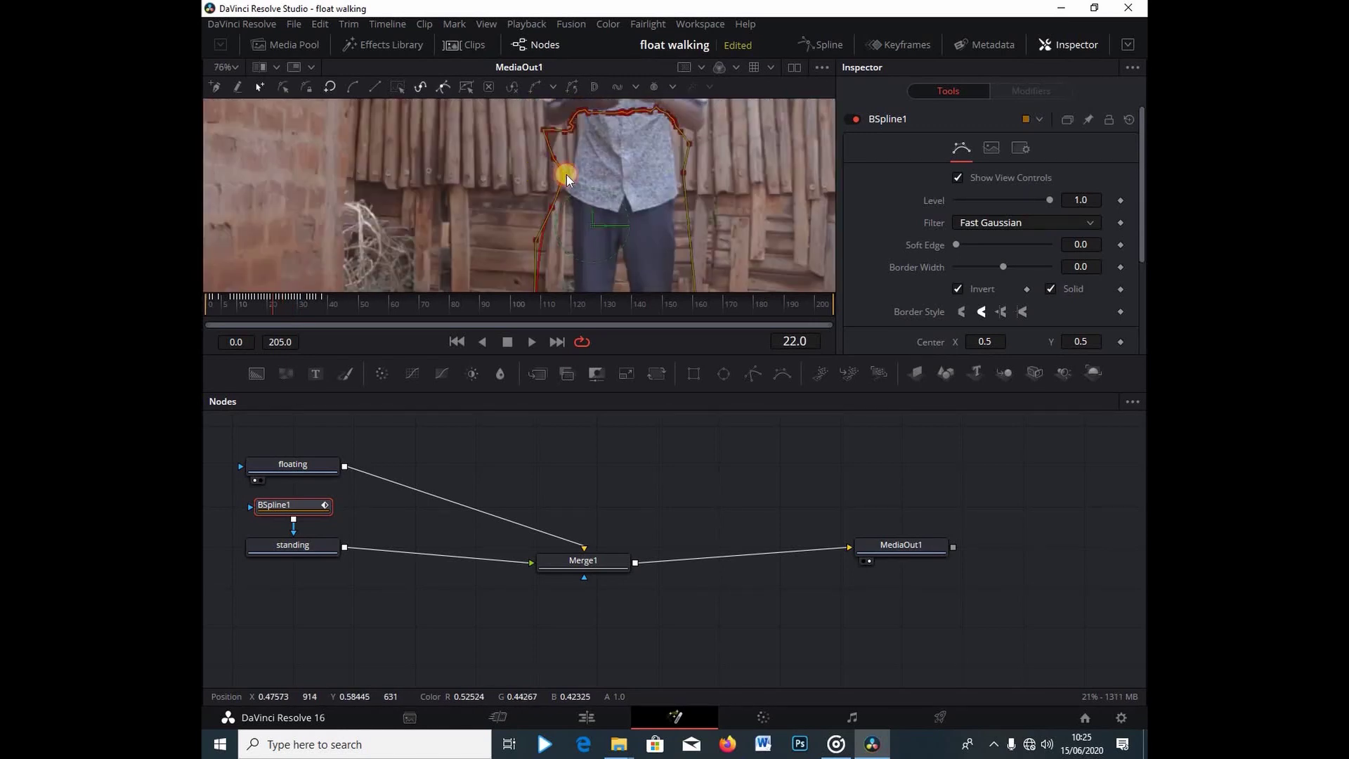
{"action": "key", "text": "Left"}
{"action": "key", "text": "Left"}
{"action": "key", "text": "Left"}
{"action": "key", "text": "Left"}
{"action": "key", "text": "Left"}
{"action": "key", "text": "Left"}
{"action": "key", "text": "Left"}
{"action": "key", "text": "Left"}
{"action": "key", "text": "Left"}
{"action": "key", "text": "Left"}
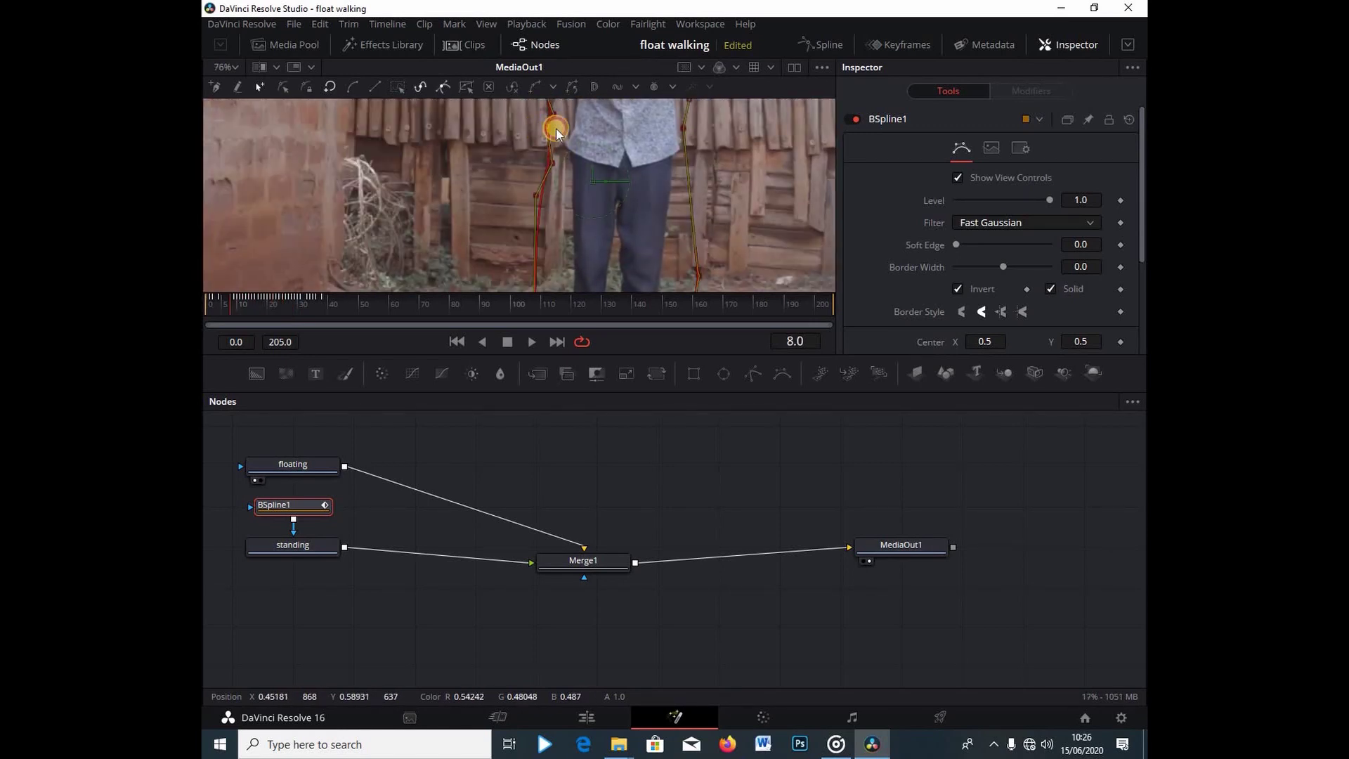
Examine the mask's side edges around the shirt and trousers frame by frame between frames 8 and 35
{"action": "key", "text": "Right"}
{"action": "key", "text": "Right"}
{"action": "key", "text": "Right"}
{"action": "key", "text": "Right"}
{"action": "key", "text": "Right"}
{"action": "key", "text": "Right"}
{"action": "key", "text": "Right"}
{"action": "key", "text": "Right"}
{"action": "key", "text": "Right"}
{"action": "key", "text": "Right"}
{"action": "key", "text": "Right"}
{"action": "key", "text": "Right"}
{"action": "key", "text": "Right"}
{"action": "key", "text": "Right"}
{"action": "key", "text": "Right"}
{"action": "key", "text": "Right"}
{"action": "key", "text": "Right"}
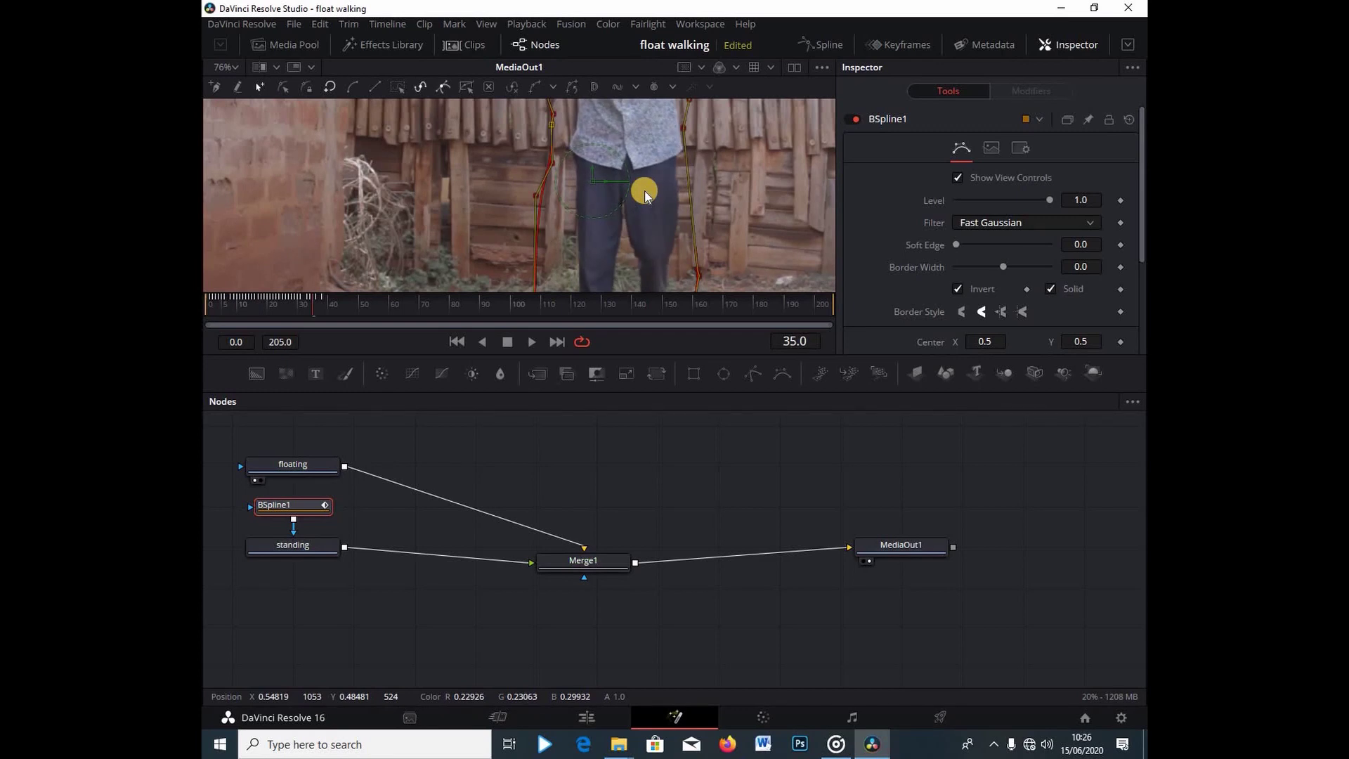
Advance to frame 43 and refit the mask's points beneath the right forearm
{"action": "key", "text": "Right"}
{"action": "key", "text": "Right"}
{"action": "key", "text": "Right"}
{"action": "key", "text": "Right"}
{"action": "key", "text": "Right"}
{"action": "key", "text": "Right"}
{"action": "key", "text": "Right"}
{"action": "key", "text": "Right"}
{"action": "key", "text": "Right"}
{"action": "key", "text": "Right"}
{"action": "key", "text": "Right"}
{"action": "key", "text": "Right"}
{"action": "key", "text": "Right"}
{"action": "key", "text": "Right"}
{"action": "key", "text": "Right"}
{"action": "key", "text": "Right"}
{"action": "key", "text": "Right"}
{"action": "key", "text": "Right"}
{"action": "key", "text": "Right"}
{"action": "key", "text": "Right"}
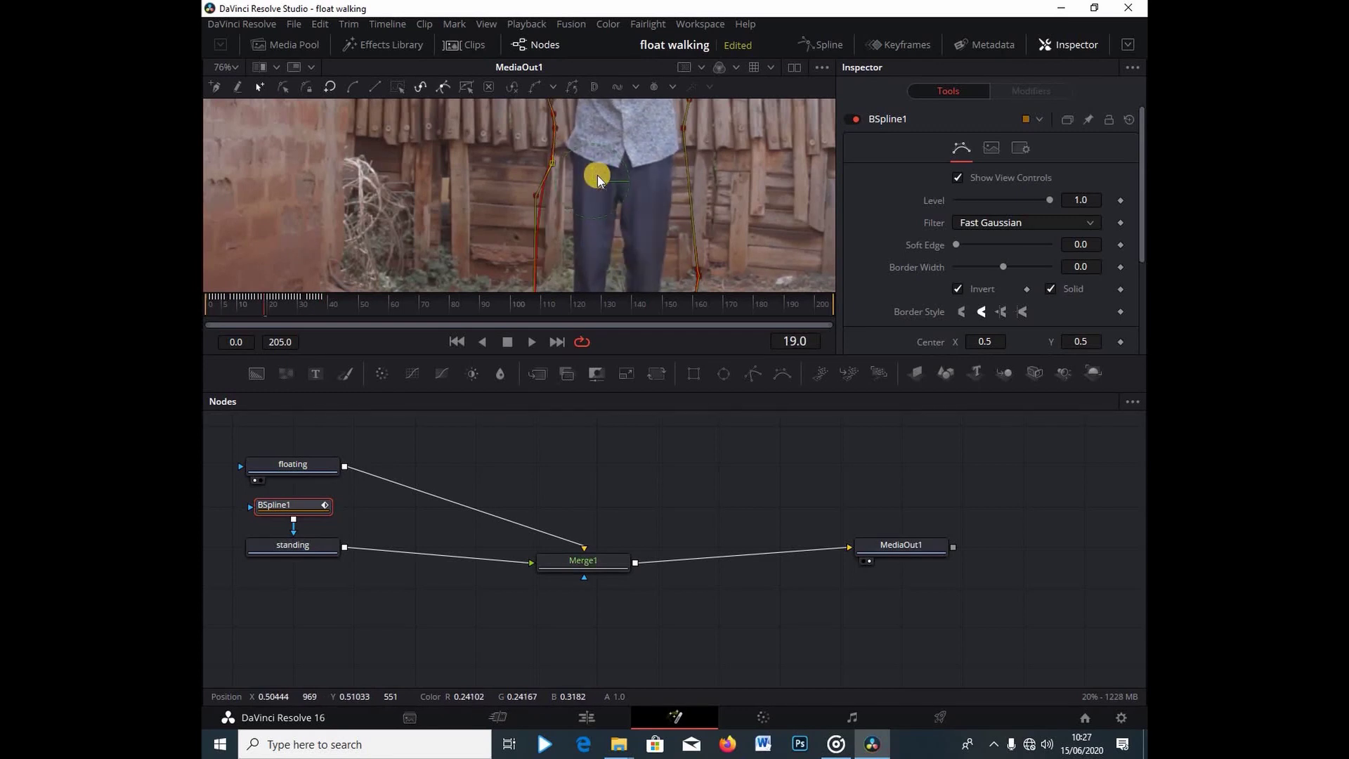
{"action": "scroll", "coordinate": [664, 217], "scroll_direction": "up", "scroll_amount": 2}
{"action": "key", "text": "Right"}
{"action": "key", "text": "Right"}
{"action": "key", "text": "Right"}
Advance to frame 48 and refit the mask's points beneath the left forearm
{"action": "key", "text": "Right"}
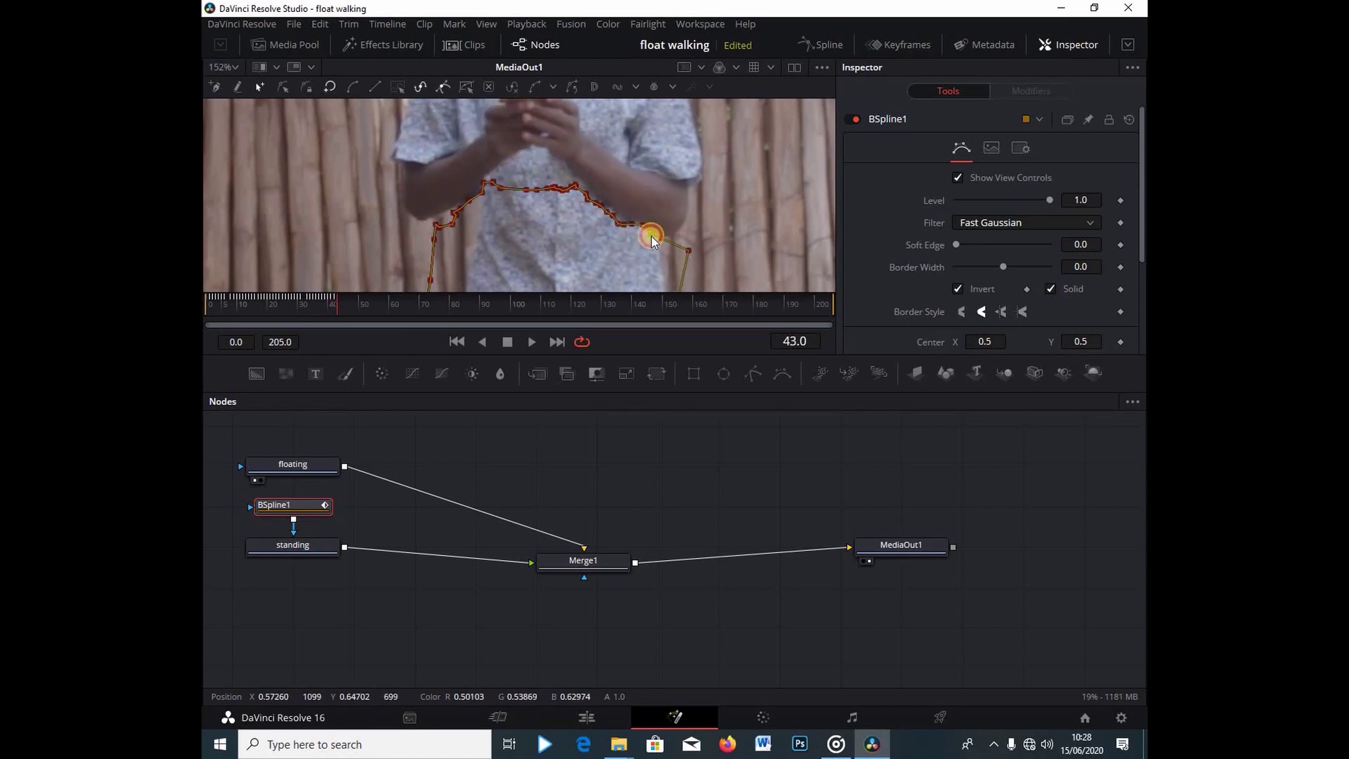
{"action": "scroll", "coordinate": [671, 242], "scroll_direction": "up", "scroll_amount": 1}
{"action": "scroll", "coordinate": [604, 204], "scroll_direction": "down", "scroll_amount": 4}
{"action": "scroll", "coordinate": [681, 205], "scroll_direction": "up", "scroll_amount": 3}
{"action": "key", "text": "Right"}
{"action": "key", "text": "Right"}
{"action": "key", "text": "Right"}
{"action": "key", "text": "Right"}
{"action": "key", "text": "Right"}
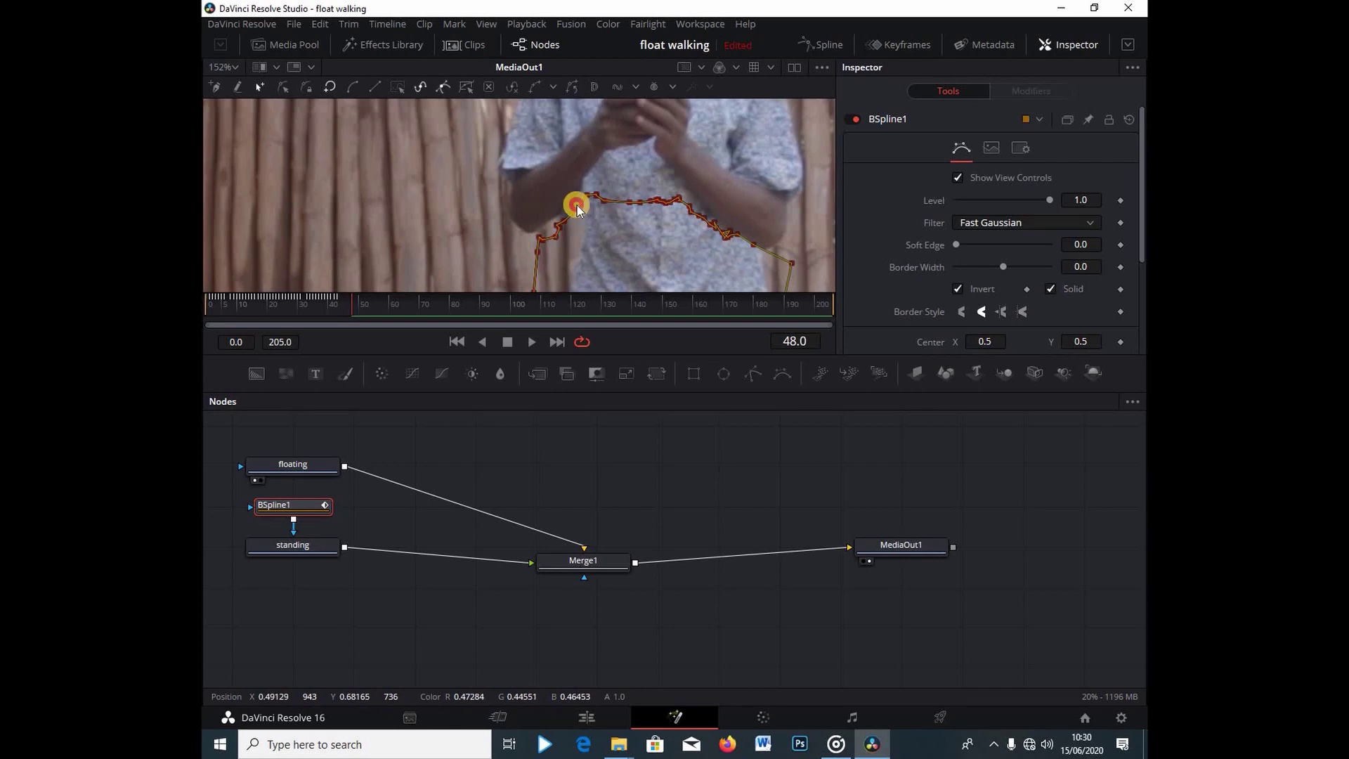
{"action": "key", "text": "Left"}
{"action": "key", "text": "Left"}
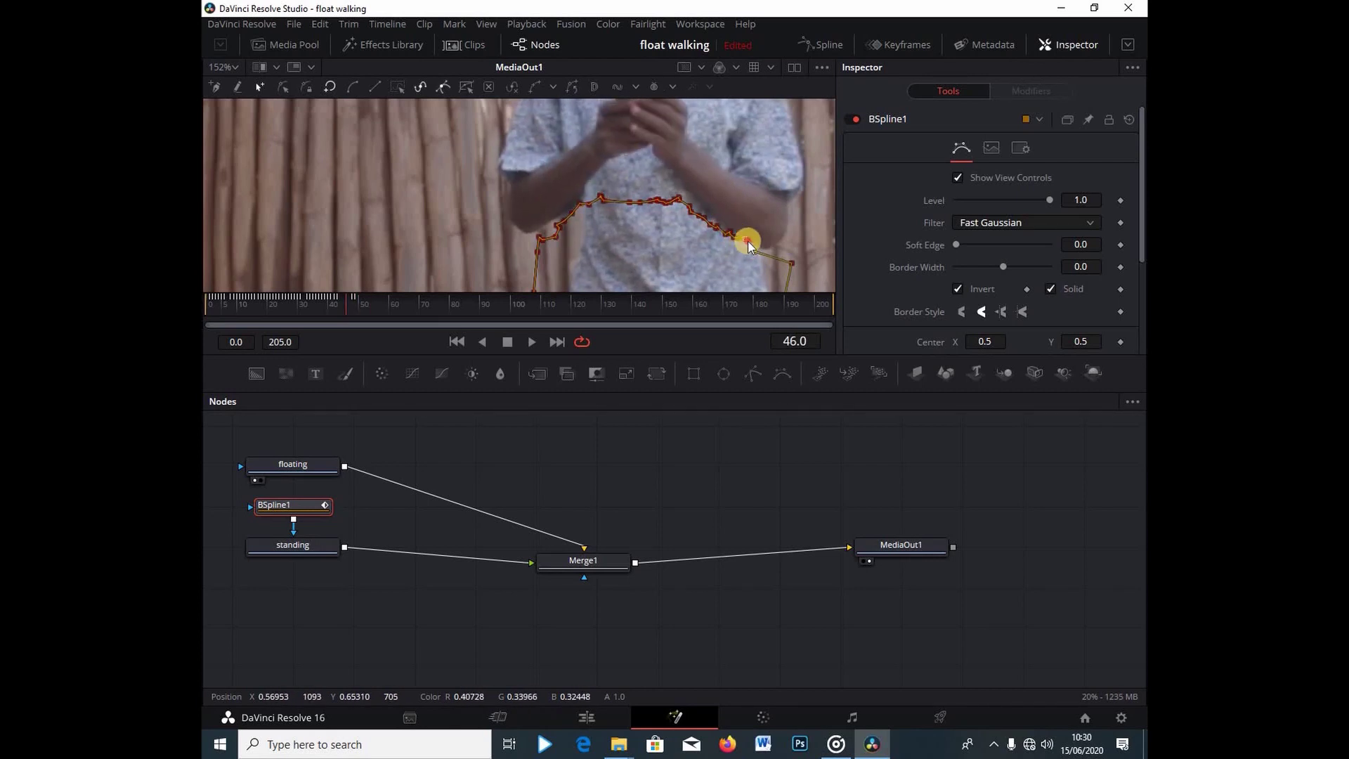
Refit the mask's points beneath the right forearm across frames 46 and 47
{"action": "key", "text": "Left"}
{"action": "scroll", "coordinate": [776, 249], "scroll_direction": "down", "scroll_amount": 3}
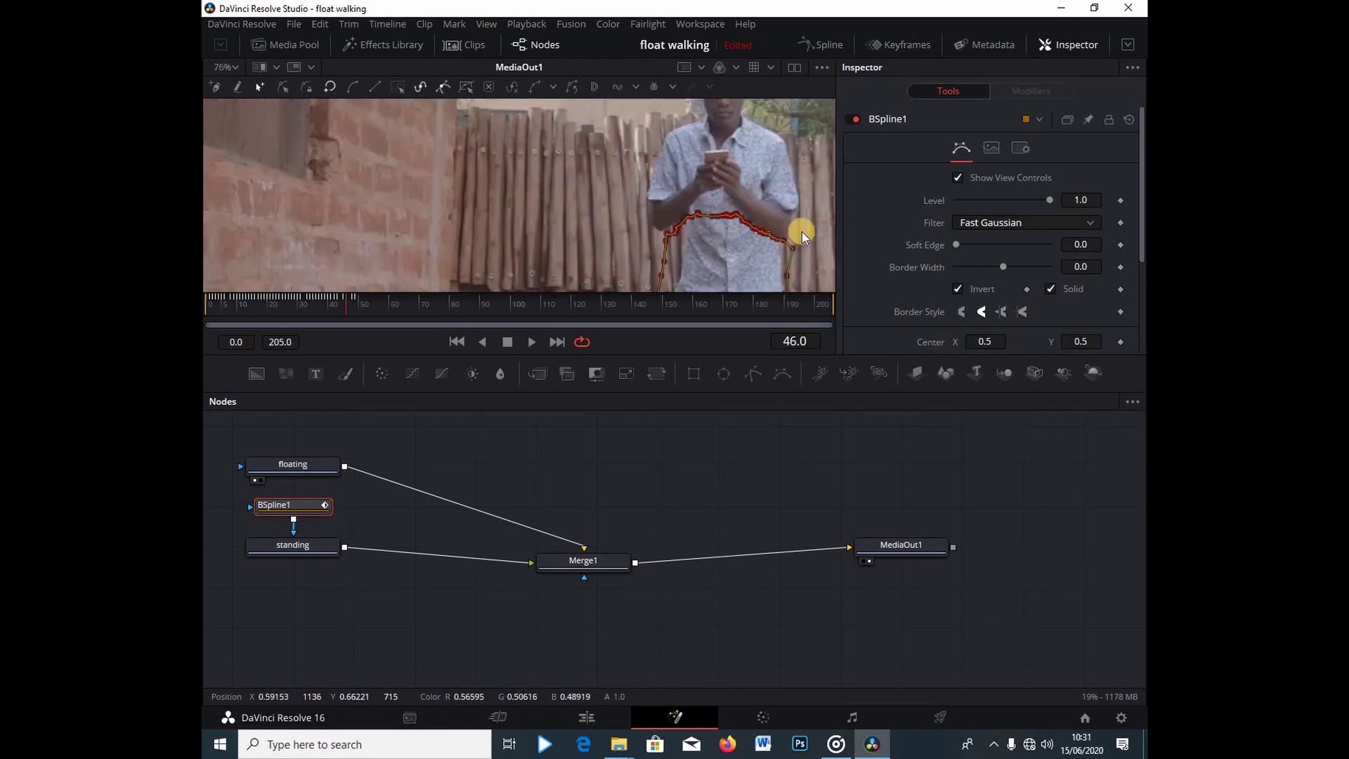
{"action": "scroll", "coordinate": [738, 211], "scroll_direction": "up", "scroll_amount": 4}
{"action": "key", "text": "Right"}
{"action": "key", "text": "Right"}
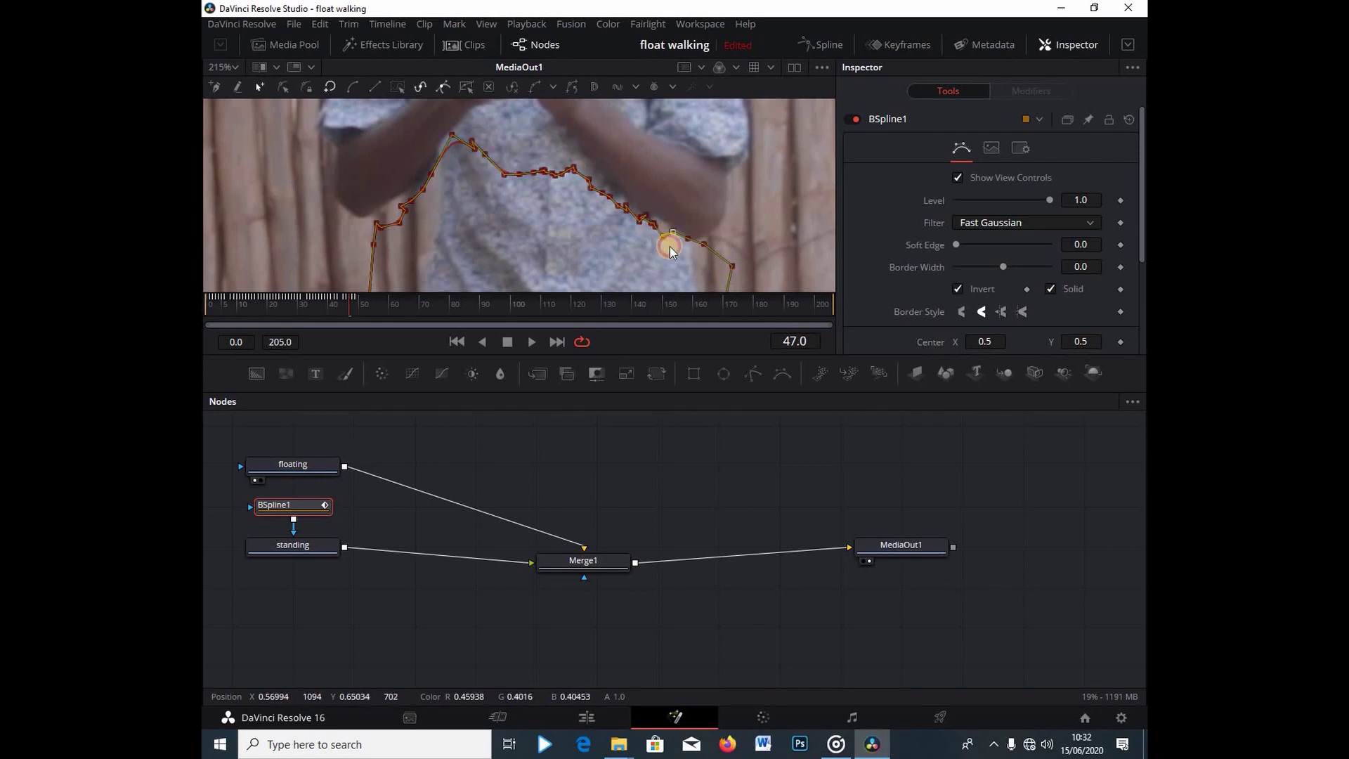
{"action": "key", "text": "Right"}
At frame 48, raise the mask's points at its upper left peak and along the right forearm's underside
{"action": "scroll", "coordinate": [686, 234], "scroll_direction": "down", "scroll_amount": 4}
{"action": "scroll", "coordinate": [460, 133], "scroll_direction": "up", "scroll_amount": 2}
{"action": "left_click_drag", "start_coordinate": [460, 133], "coordinate": [459, 125]}
{"action": "left_click_drag", "start_coordinate": [604, 173], "coordinate": [587, 157]}
{"action": "scroll", "coordinate": [636, 150], "scroll_direction": "down", "scroll_amount": 3}
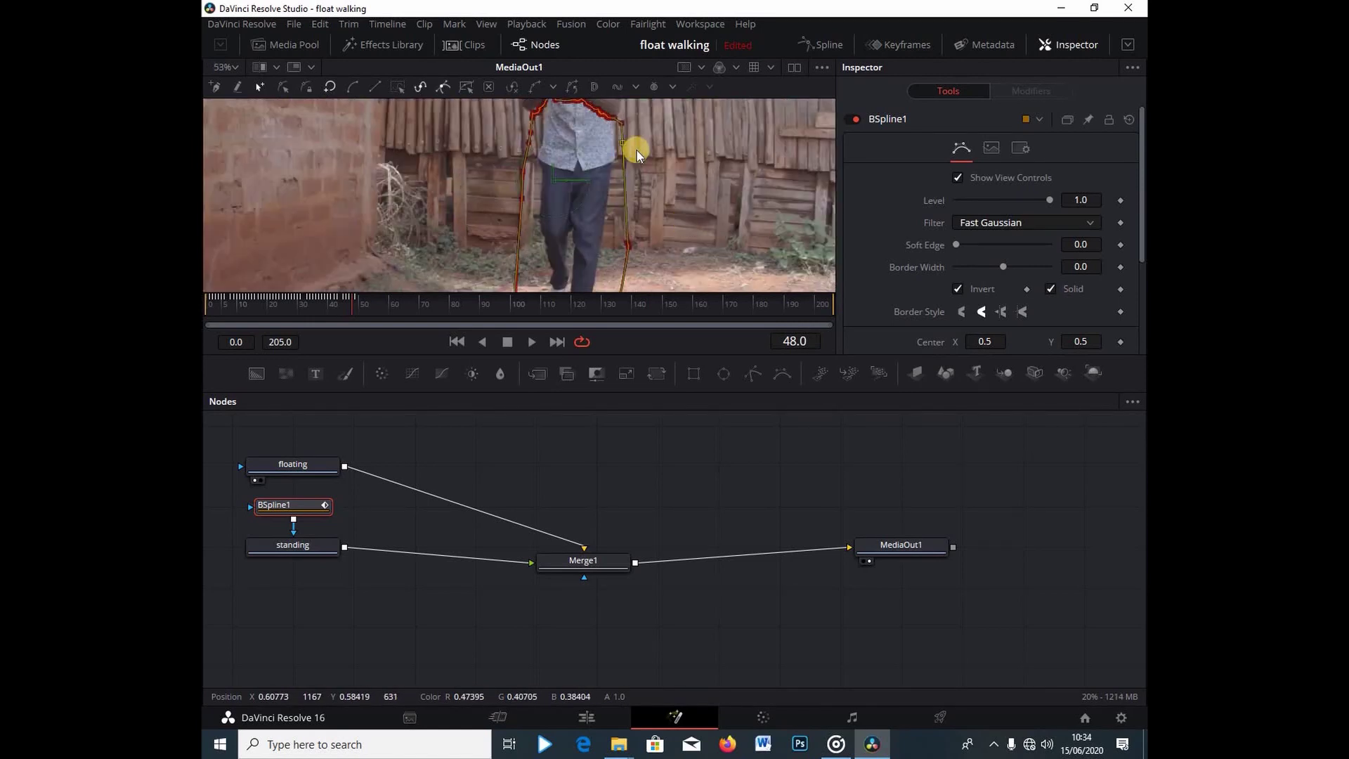
Advance to around frame 56 and refit the mask's points beneath the forearms
{"action": "scroll", "coordinate": [637, 151], "scroll_direction": "up", "scroll_amount": 3}
{"action": "key", "text": "Right"}
{"action": "key", "text": "Right"}
{"action": "key", "text": "Right"}
{"action": "key", "text": "Right"}
{"action": "key", "text": "Right"}
{"action": "key", "text": "Right"}
{"action": "key", "text": "Right"}
{"action": "key", "text": "Right"}
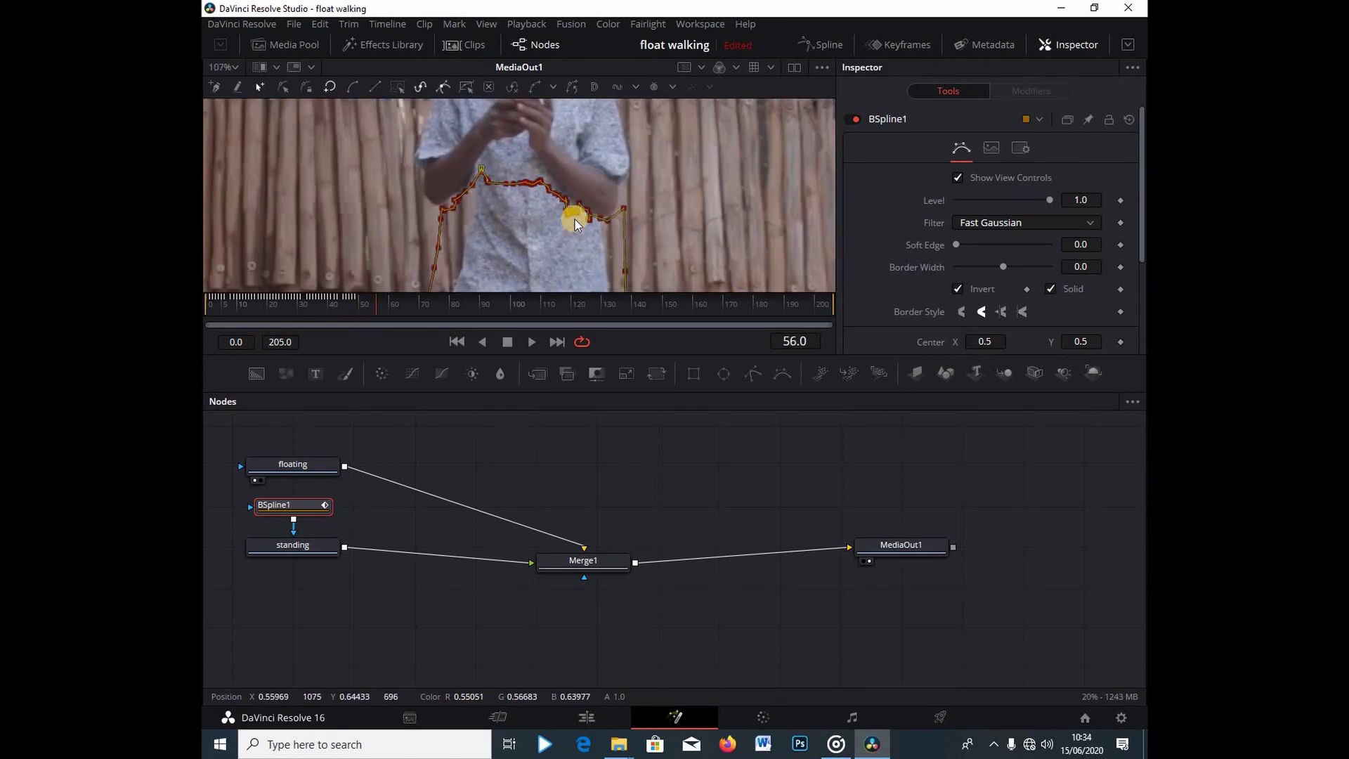
{"action": "scroll", "coordinate": [575, 219], "scroll_direction": "down", "scroll_amount": 2}
{"action": "key", "text": "Left"}
{"action": "key", "text": "Left"}
{"action": "left_click_drag", "start_coordinate": [497, 203], "coordinate": [592, 222]}
Examine the mask frame by frame around frame 56, and play the composite on toward frame 144
{"action": "key", "text": "Left"}
{"action": "key", "text": "Left"}
{"action": "key", "text": "Left"}
{"action": "key", "text": "Left"}
{"action": "key", "text": "Left"}
{"action": "key", "text": "Left"}
{"action": "key", "text": "Left"}
{"action": "key", "text": "Left"}
{"action": "key", "text": "Left"}
{"action": "key", "text": "Left"}
{"action": "key", "text": "Left"}
{"action": "key", "text": "Left"}
{"action": "key", "text": "Right"}
{"action": "key", "text": "Right"}
{"action": "key", "text": "Right"}
{"action": "key", "text": "Right"}
{"action": "key", "text": "Right"}
{"action": "key", "text": "Right"}
{"action": "key", "text": "Right"}
{"action": "key", "text": "Right"}
{"action": "key", "text": "Right"}
{"action": "key", "text": "Right"}
{"action": "key", "text": "Right"}
{"action": "key", "text": "Right"}
{"action": "key", "text": "Right"}
{"action": "key", "text": "Right"}
{"action": "key", "text": "Right"}
{"action": "key", "text": "Right"}
{"action": "key", "text": "Right"}
{"action": "key", "text": "Right"}
{"action": "key", "text": "Right"}
{"action": "key", "text": "space"}
{"action": "scroll", "coordinate": [605, 232], "scroll_direction": "up", "scroll_amount": 5}
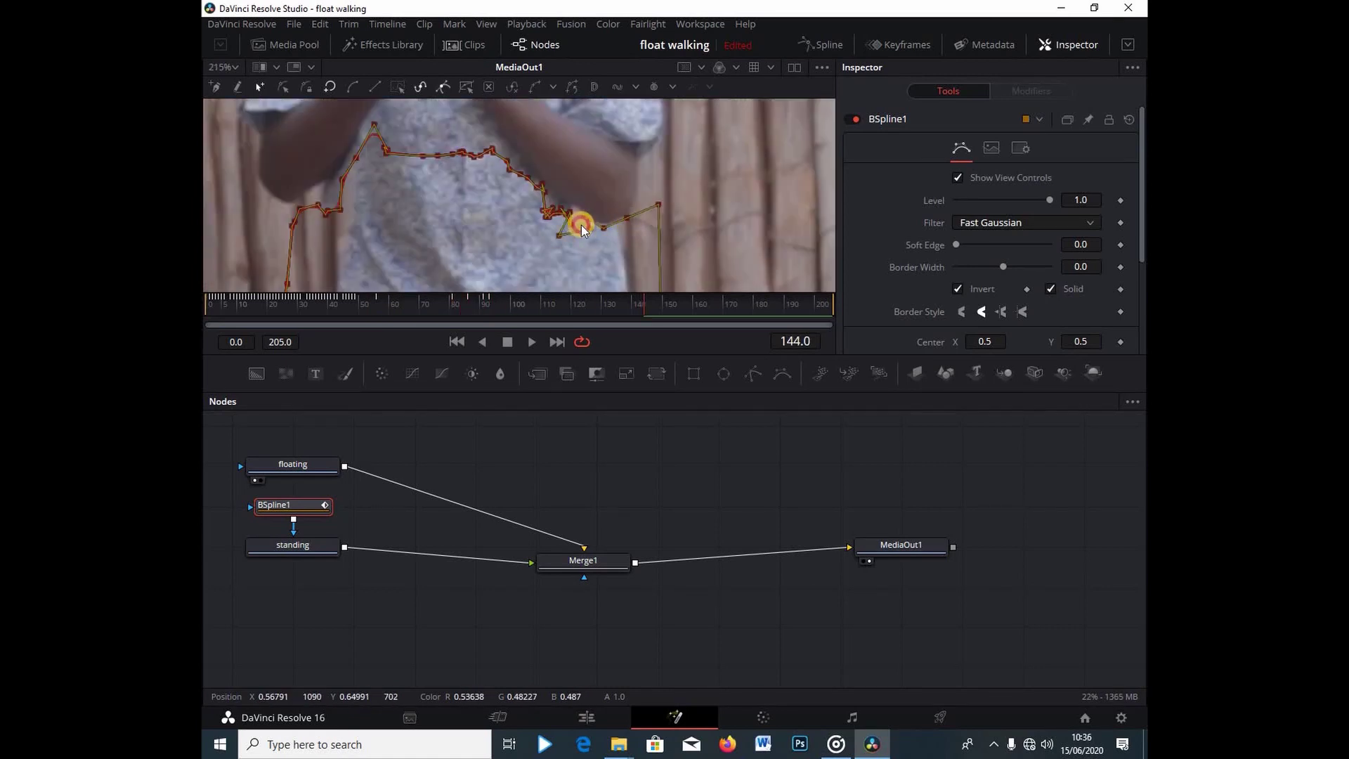
Refit the mask's points along the left forearm, stepping through the frames around frame 140
{"action": "scroll", "coordinate": [387, 195], "scroll_direction": "up", "scroll_amount": 3}
{"action": "scroll", "coordinate": [431, 231], "scroll_direction": "down", "scroll_amount": 2}
{"action": "key", "text": "Left"}
{"action": "key", "text": "Left"}
{"action": "key", "text": "Left"}
{"action": "key", "text": "Left"}
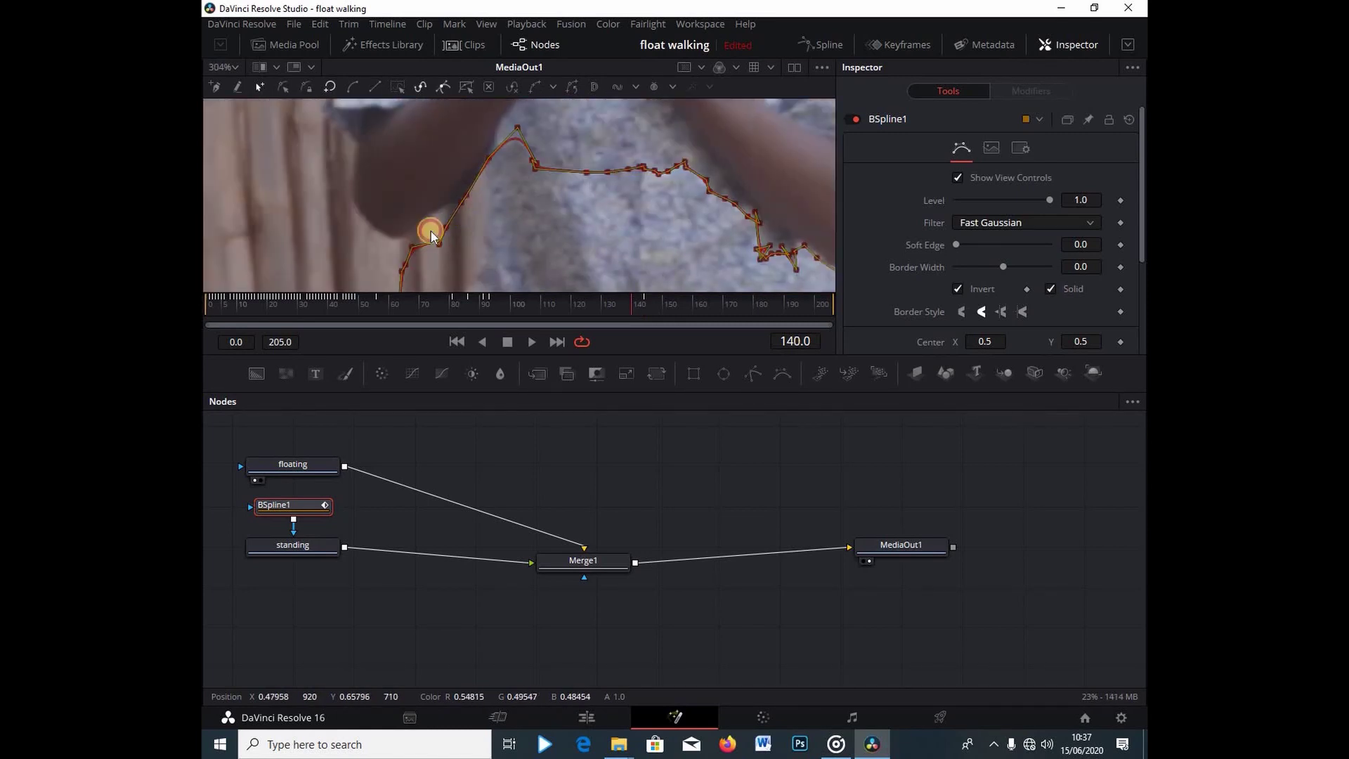
{"action": "key", "text": "Left"}
{"action": "key", "text": "Left"}
{"action": "key", "text": "Left"}
{"action": "key", "text": "Left"}
{"action": "key", "text": "Left"}
{"action": "key", "text": "Left"}
{"action": "key", "text": "Left"}
{"action": "key", "text": "Left"}
{"action": "key", "text": "Left"}
{"action": "key", "text": "Left"}
{"action": "key", "text": "Left"}
{"action": "key", "text": "Left"}
{"action": "key", "text": "Left"}
{"action": "key", "text": "Left"}
{"action": "key", "text": "Left"}
{"action": "key", "text": "Left"}
{"action": "key", "text": "Left"}
{"action": "key", "text": "Left"}
{"action": "key", "text": "Left"}
{"action": "key", "text": "Left"}
{"action": "key", "text": "Right"}
{"action": "key", "text": "Right"}
{"action": "key", "text": "Right"}
{"action": "key", "text": "Right"}
{"action": "left_click", "coordinate": [481, 153]}
{"action": "left_click_drag", "start_coordinate": [482, 154], "coordinate": [480, 150]}
Step forward past frame 140 and move the mask point beside the left elbow slightly down toward the shirt
{"action": "key", "text": "Right"}
{"action": "key", "text": "Right"}
Step onward and play the composite toward frame 170 to check the mask's edge along the left arm
{"action": "key", "text": "Right"}
{"action": "key", "text": "Right"}
{"action": "key", "text": "Right"}
{"action": "key", "text": "Right"}
{"action": "key", "text": "Right"}
{"action": "key", "text": "Right"}
{"action": "key", "text": "Right"}
{"action": "key", "text": "Right"}
{"action": "key", "text": "Right"}
{"action": "key", "text": "Right"}
{"action": "key", "text": "Right"}
{"action": "key", "text": "Right"}
{"action": "key", "text": "Right"}
{"action": "key", "text": "Right"}
{"action": "key", "text": "Right"}
{"action": "mouse_move", "coordinate": [469, 199]}
{"action": "left_mouse_down"}
{"action": "mouse_move", "coordinate": [479, 192]}
{"action": "mouse_move", "coordinate": [449, 229]}
{"action": "mouse_move", "coordinate": [484, 182]}
{"action": "mouse_move", "coordinate": [436, 240]}
{"action": "mouse_move", "coordinate": [469, 199]}
{"action": "mouse_move", "coordinate": [476, 208]}
{"action": "left_mouse_up"}
{"action": "key", "text": "Right"}
{"action": "key", "text": "Right"}
{"action": "key", "text": "Right"}
{"action": "key", "text": "Right"}
{"action": "key", "text": "Right"}
{"action": "key", "text": "Right"}
{"action": "key", "text": "Right"}
{"action": "key", "text": "Right"}
{"action": "key", "text": "Right"}
{"action": "key", "text": "Right"}
{"action": "key", "text": "Right"}
{"action": "key", "text": "space"}
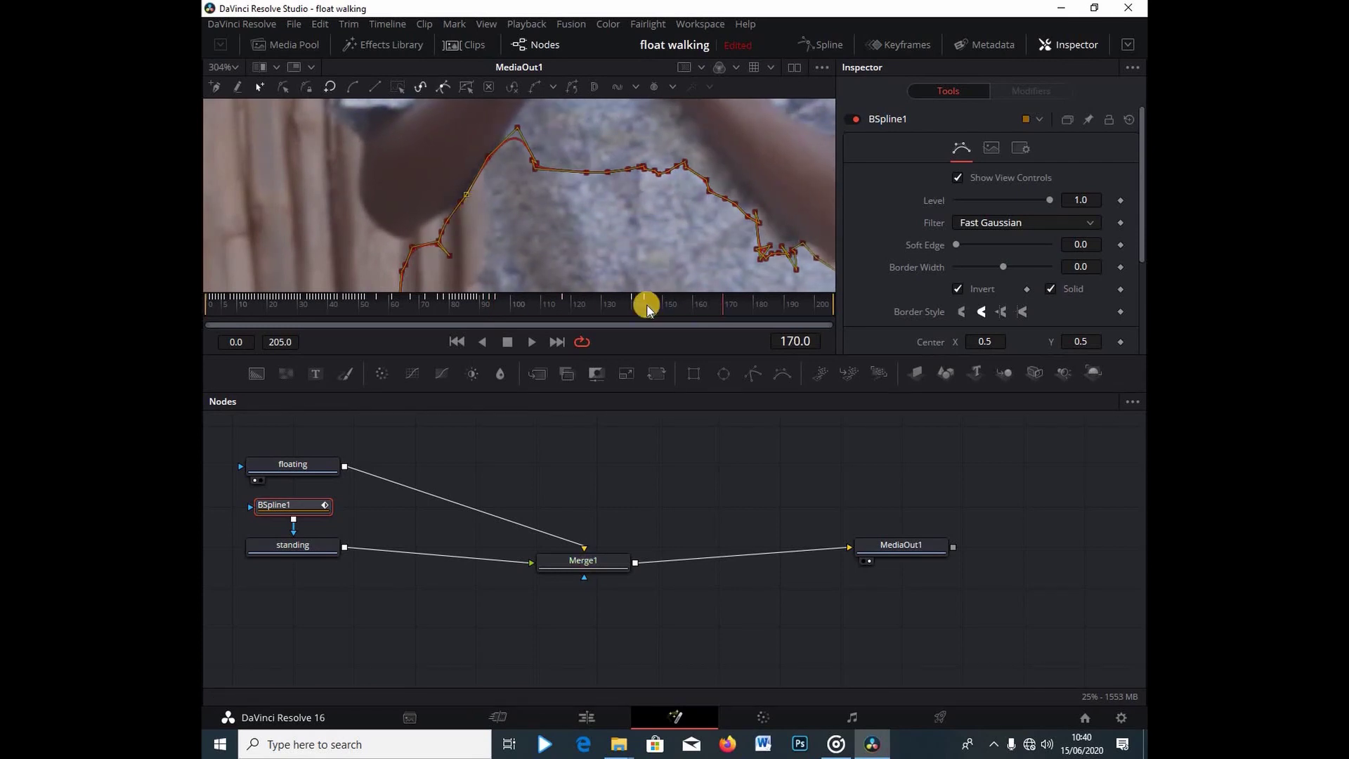
Check the mask at frame 185, and work back through earlier frames to lower its points beneath the right forearm
{"action": "scroll", "coordinate": [574, 204], "scroll_direction": "down", "scroll_amount": 2}
{"action": "left_click_drag", "start_coordinate": [826, 303], "coordinate": [768, 281]}
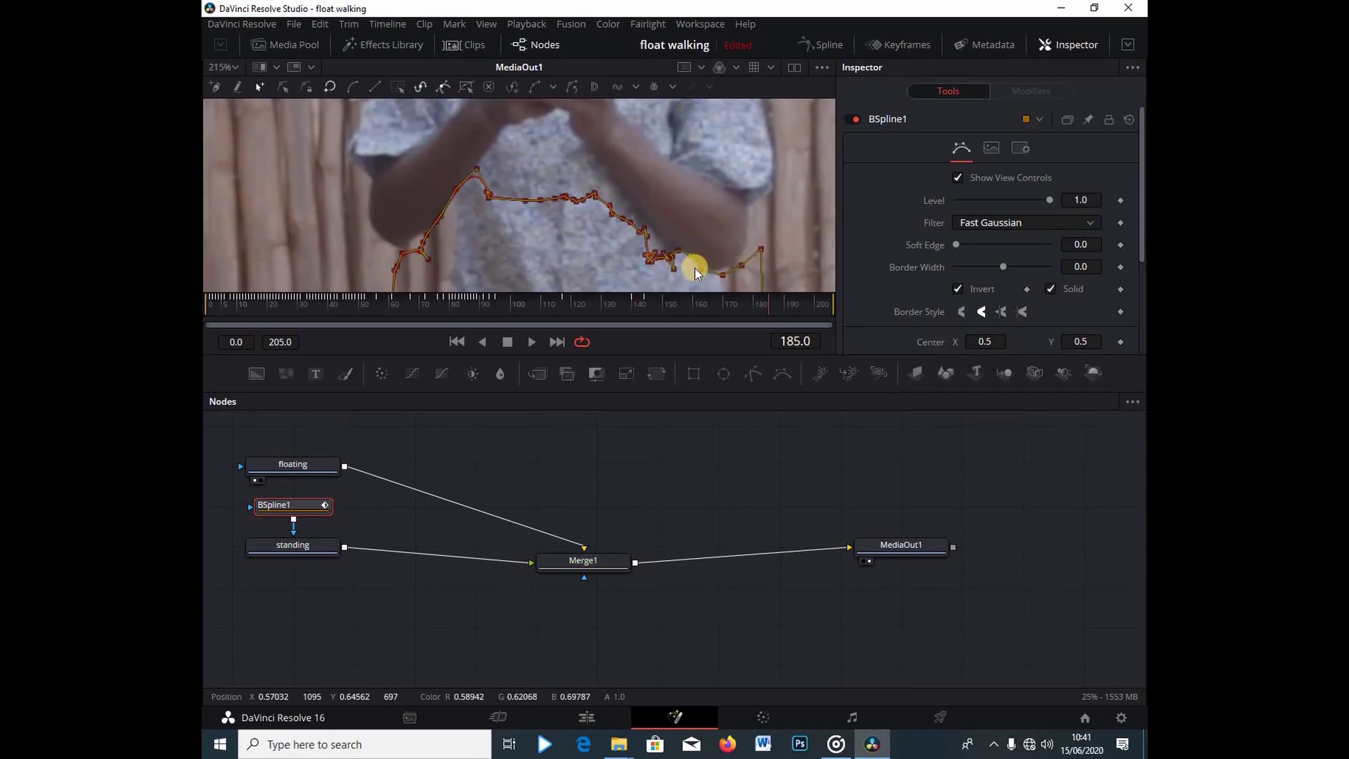
{"action": "left_click", "coordinate": [702, 303]}
{"action": "left_click", "coordinate": [689, 303]}
{"action": "left_click", "coordinate": [681, 303]}
{"action": "mouse_move", "coordinate": [689, 259]}
{"action": "left_mouse_down"}
{"action": "mouse_move", "coordinate": [701, 267]}
{"action": "mouse_move", "coordinate": [677, 256]}
{"action": "mouse_move", "coordinate": [740, 264]}
{"action": "mouse_move", "coordinate": [719, 278]}
{"action": "left_mouse_up"}
{"action": "left_click", "coordinate": [677, 303]}
{"action": "scroll", "coordinate": [792, 262], "scroll_direction": "down", "scroll_amount": 5}
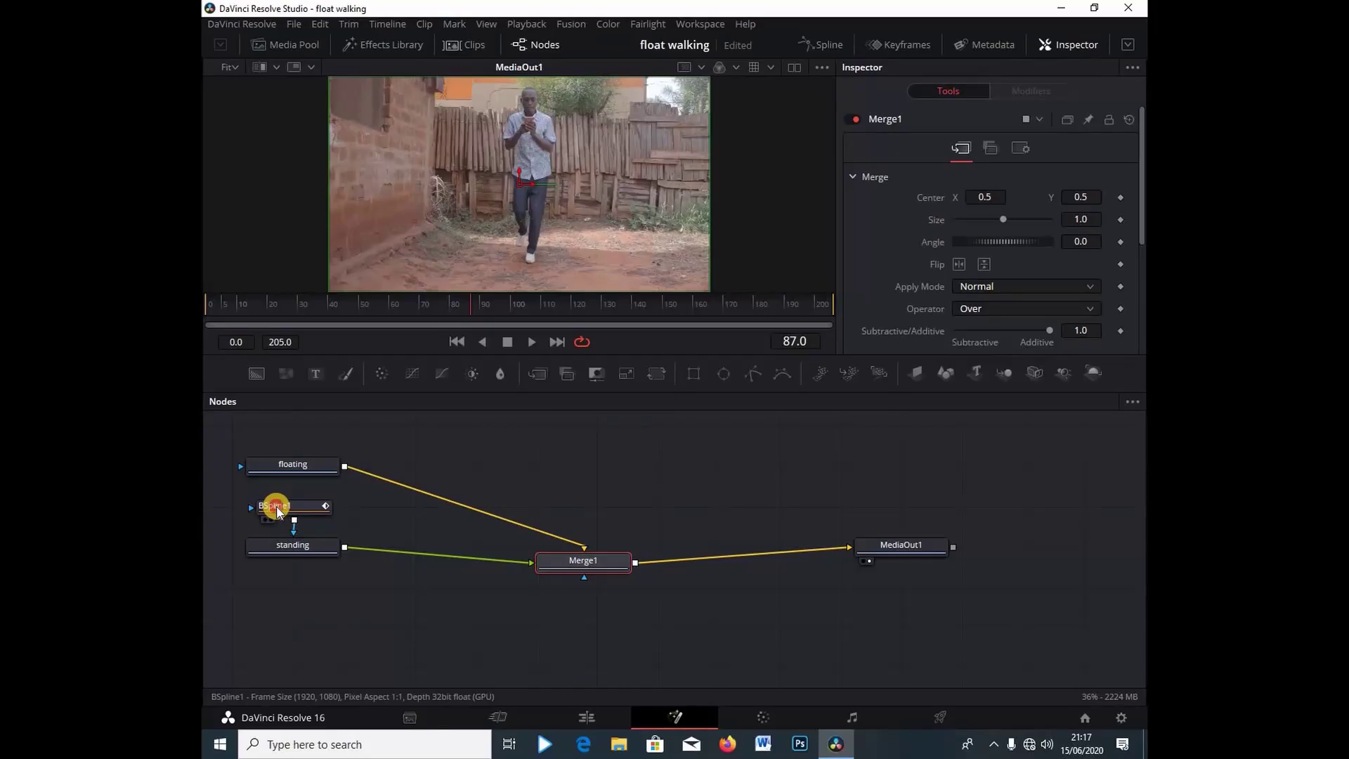
Select the BSpline1 node and examine the finished mask outline around the man at frame 87
{"action": "left_click", "coordinate": [276, 508]}
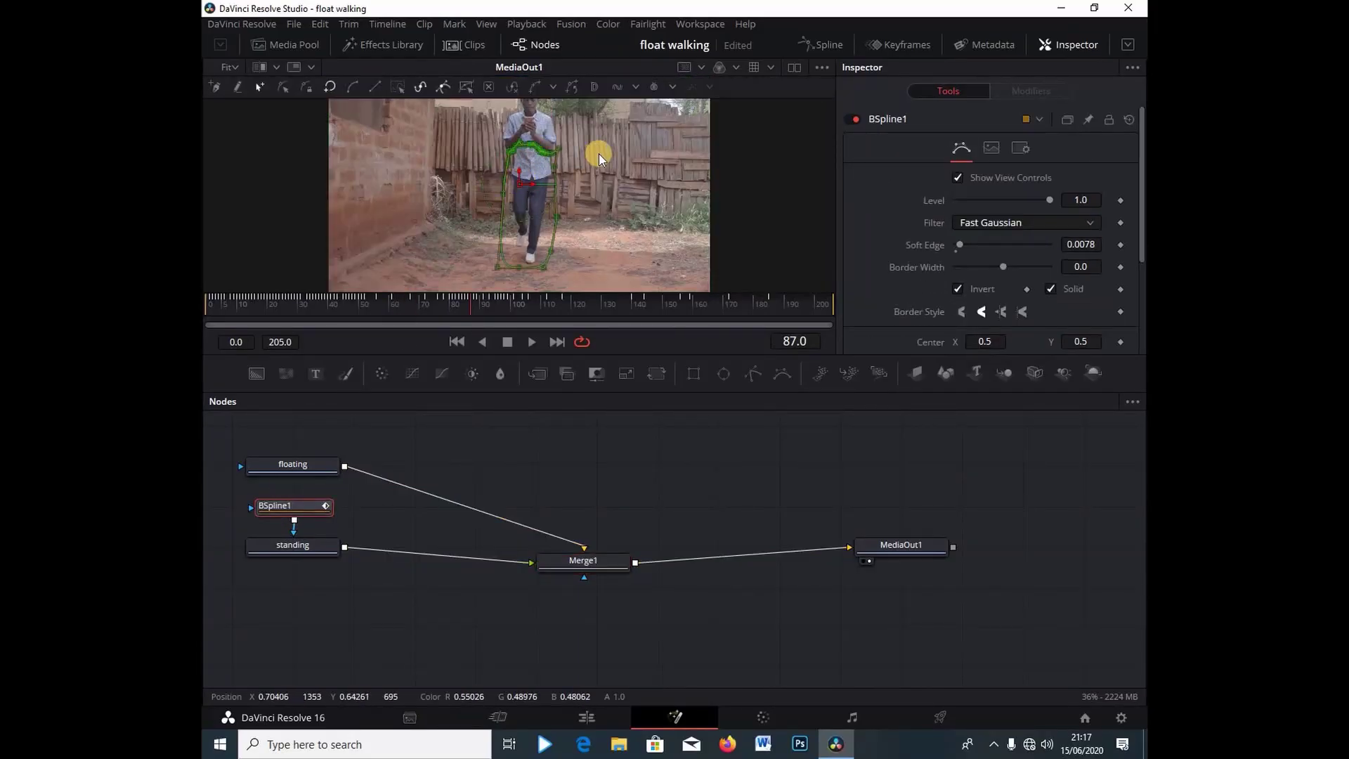
{"action": "scroll", "coordinate": [591, 215], "scroll_direction": "up", "scroll_amount": 1}
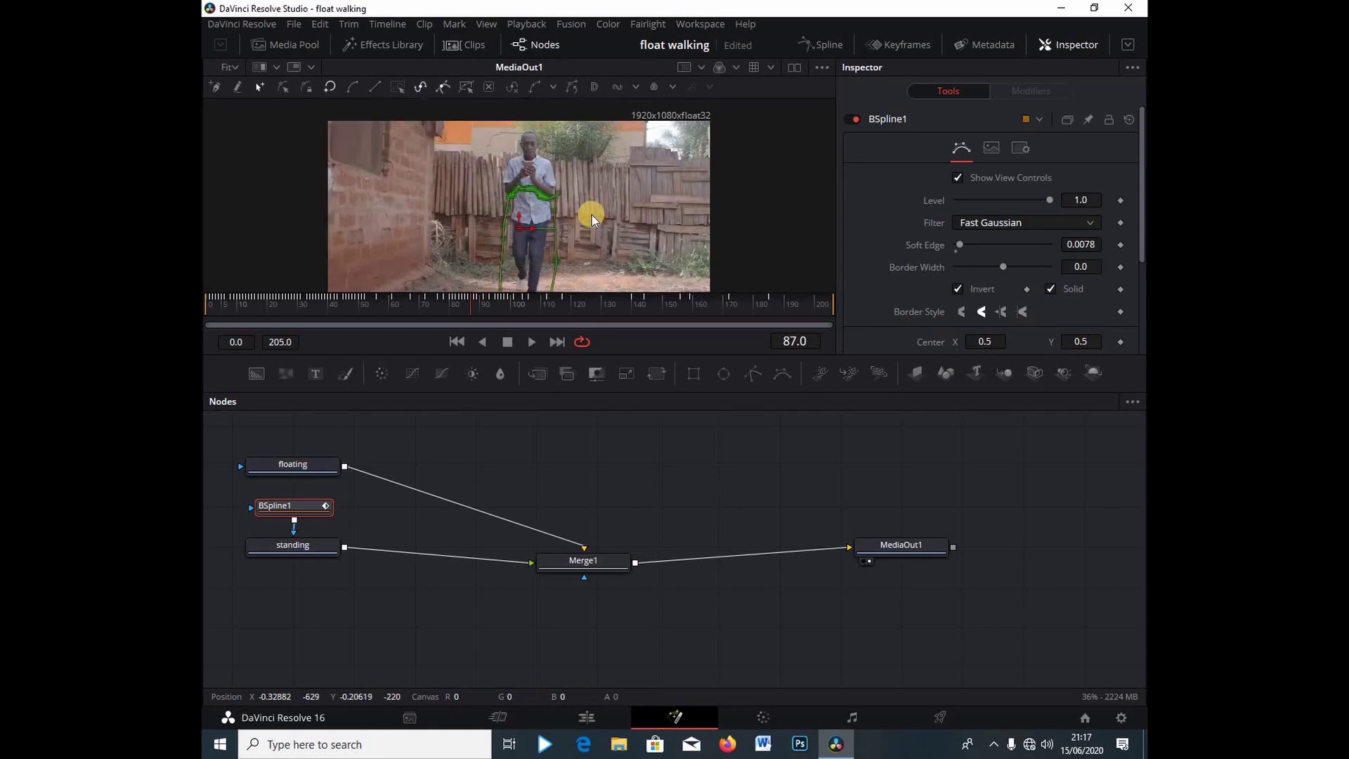
{"action": "scroll", "coordinate": [592, 215], "scroll_direction": "down", "scroll_amount": 1}
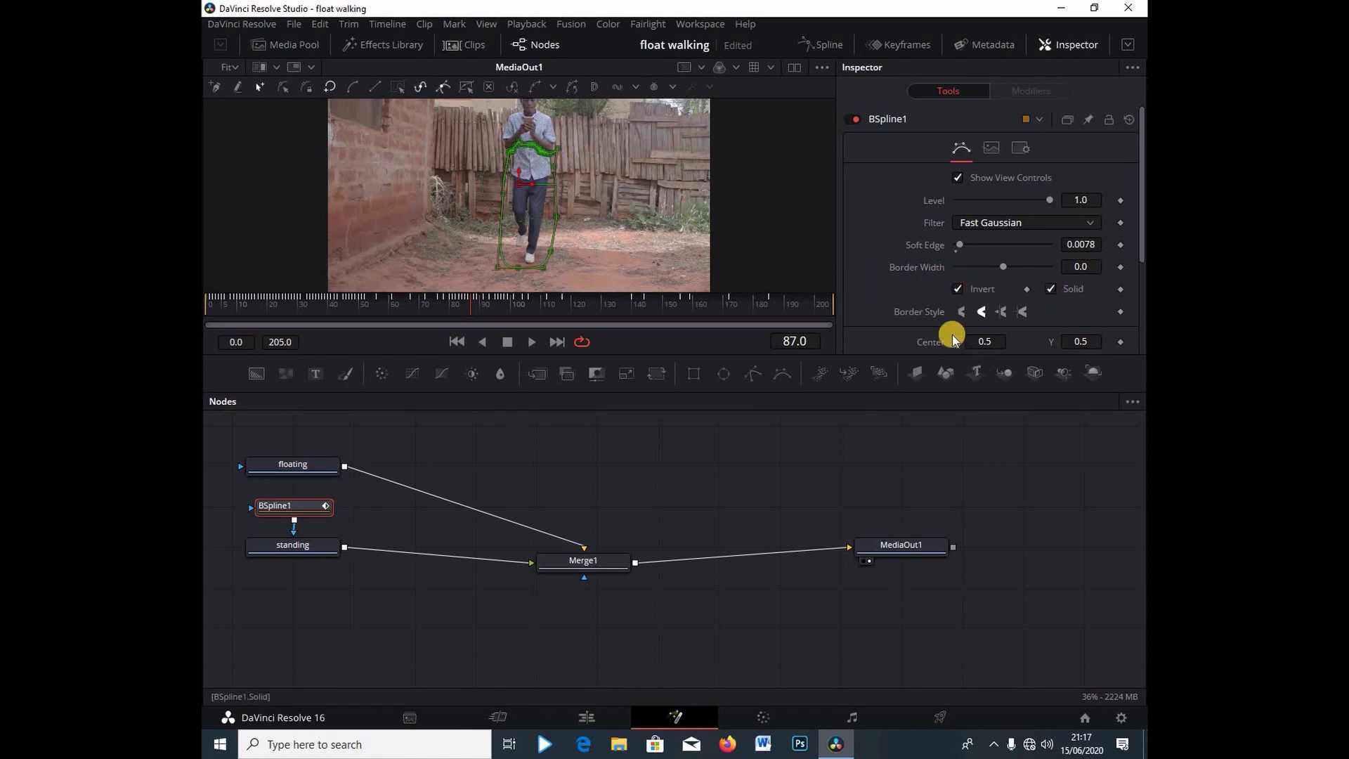
Return to the Edit page and play Fusion Clip 1 from the timeline's start at 01:00:00:00
{"action": "left_click", "coordinate": [596, 721]}
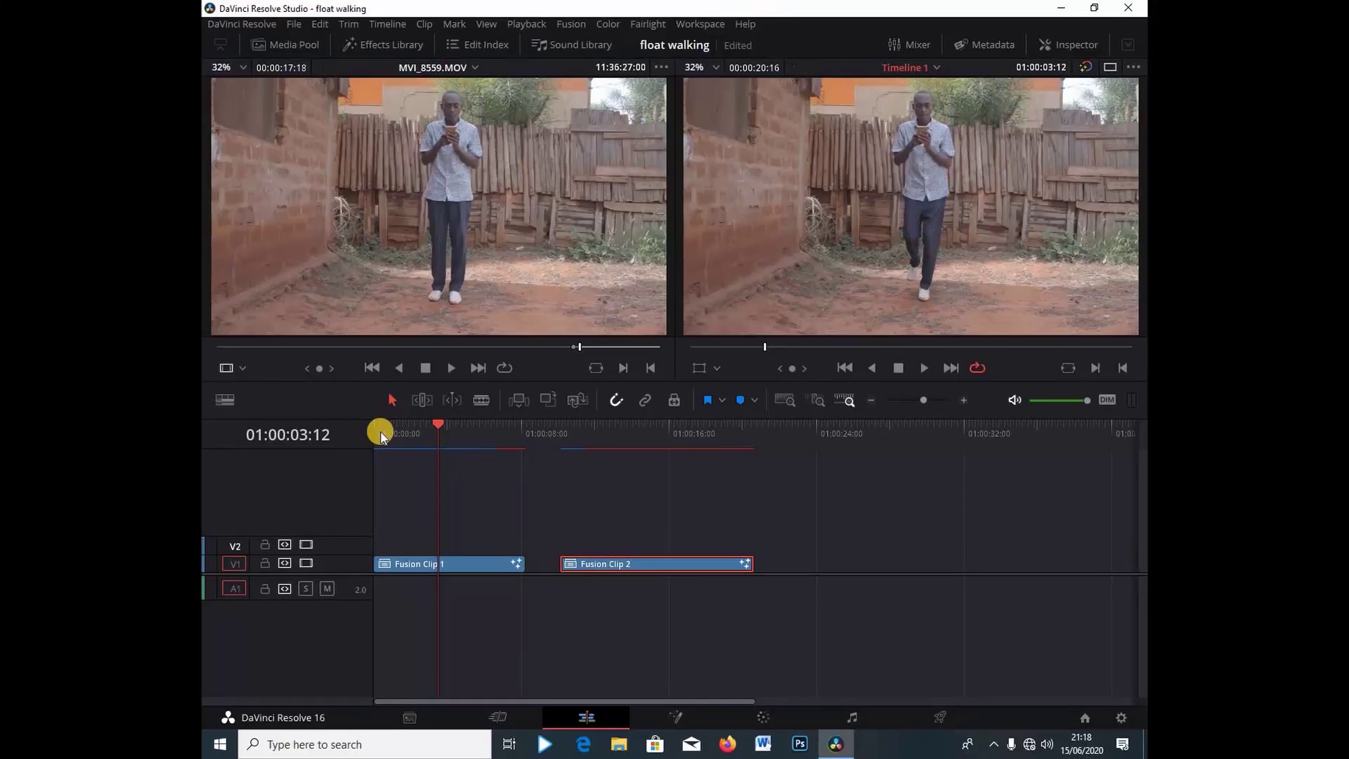
{"action": "left_click", "coordinate": [380, 435]}
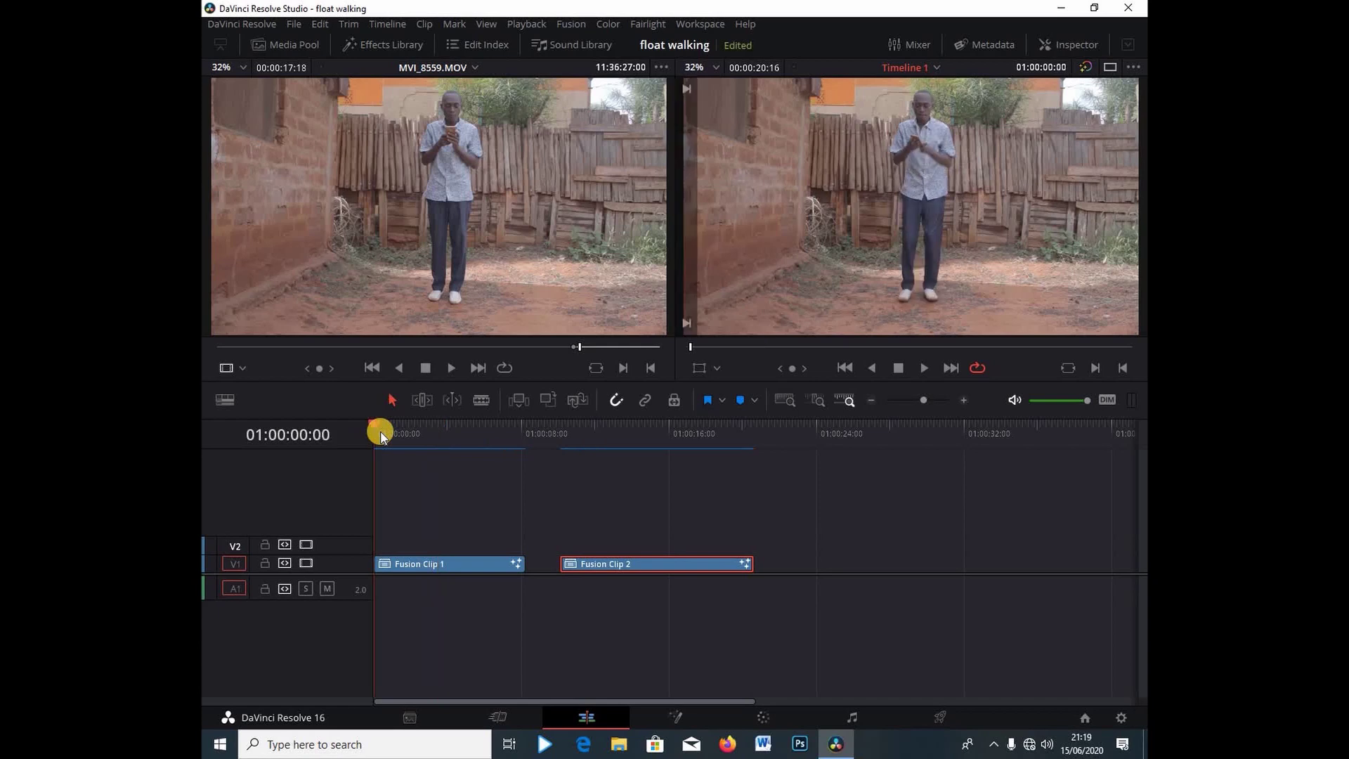
{"action": "key", "text": "space"}
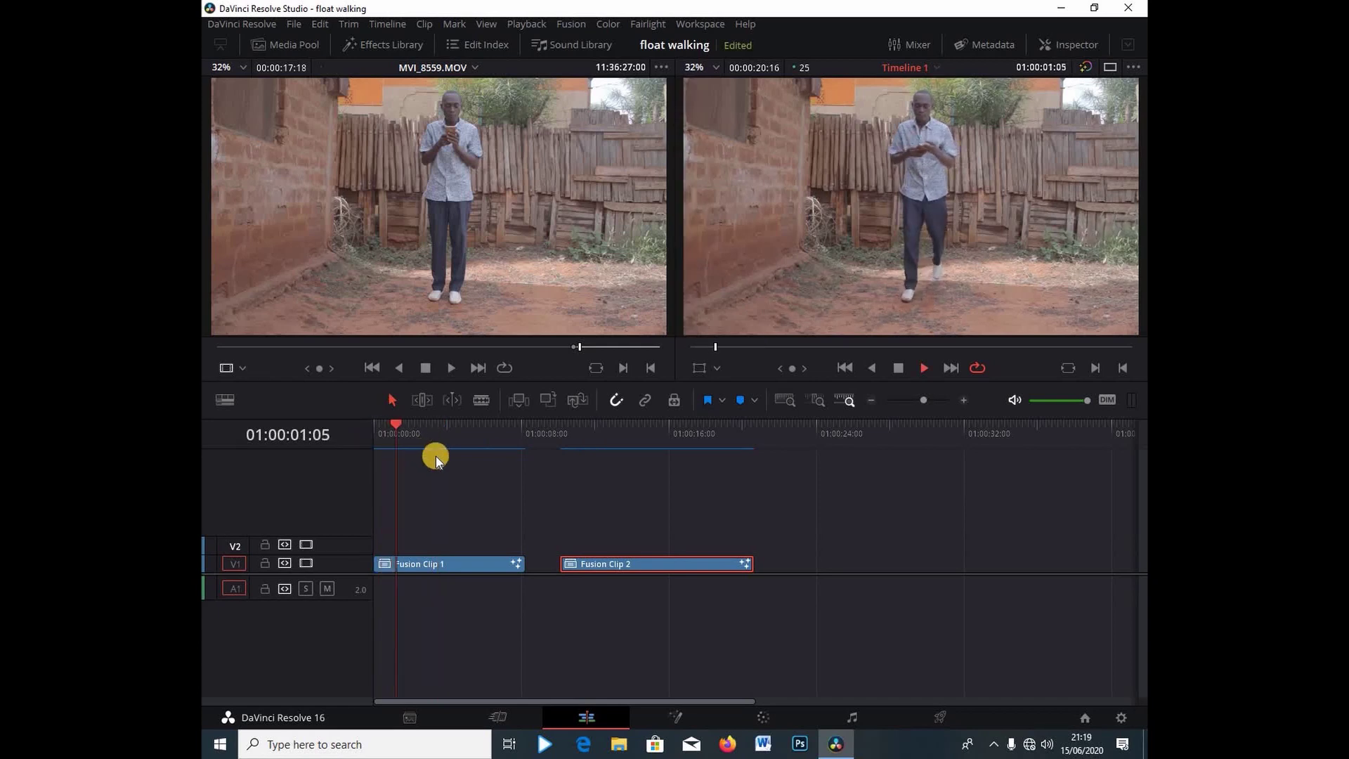